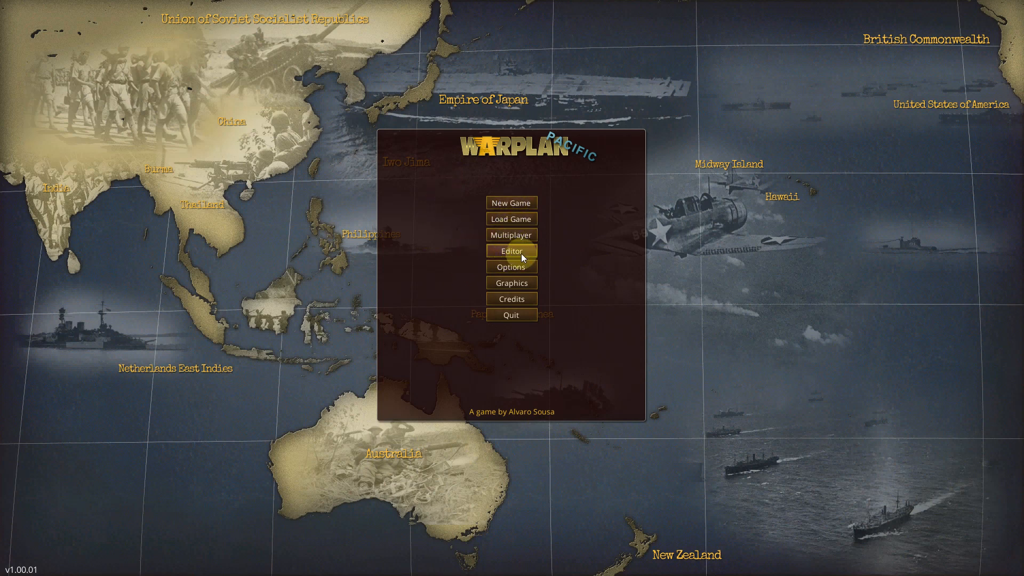
- Open the game's editor and create a new campaign
left_click(514, 253)
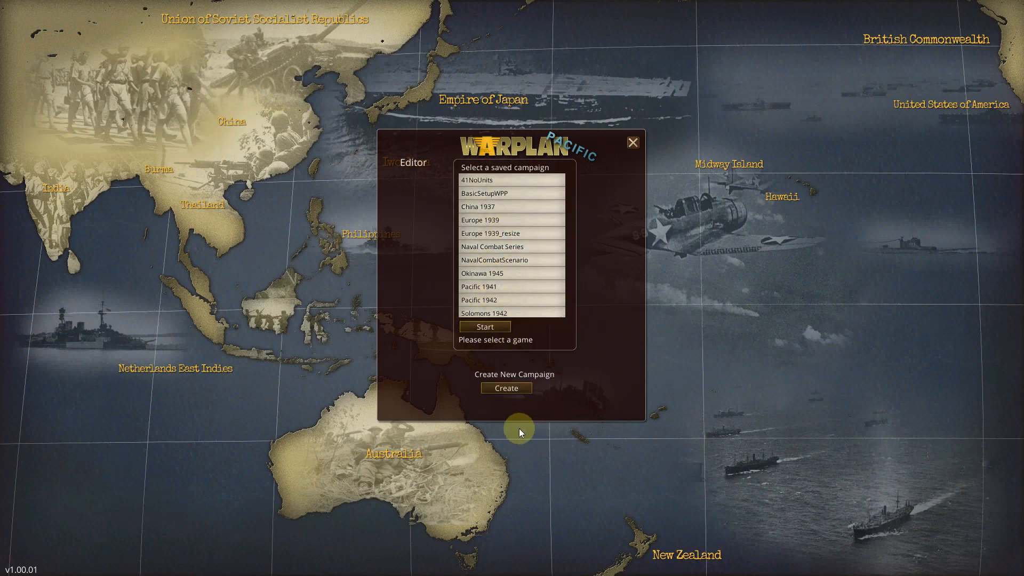
left_click(514, 388)
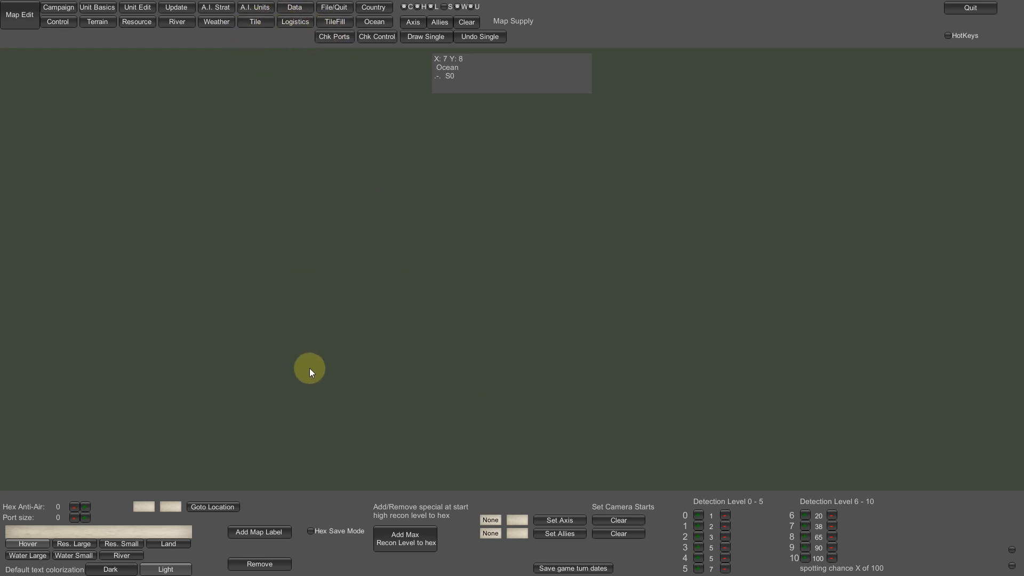
- Set the dimensions for a blank map to X 50 and Y 30
left_click(338, 9)
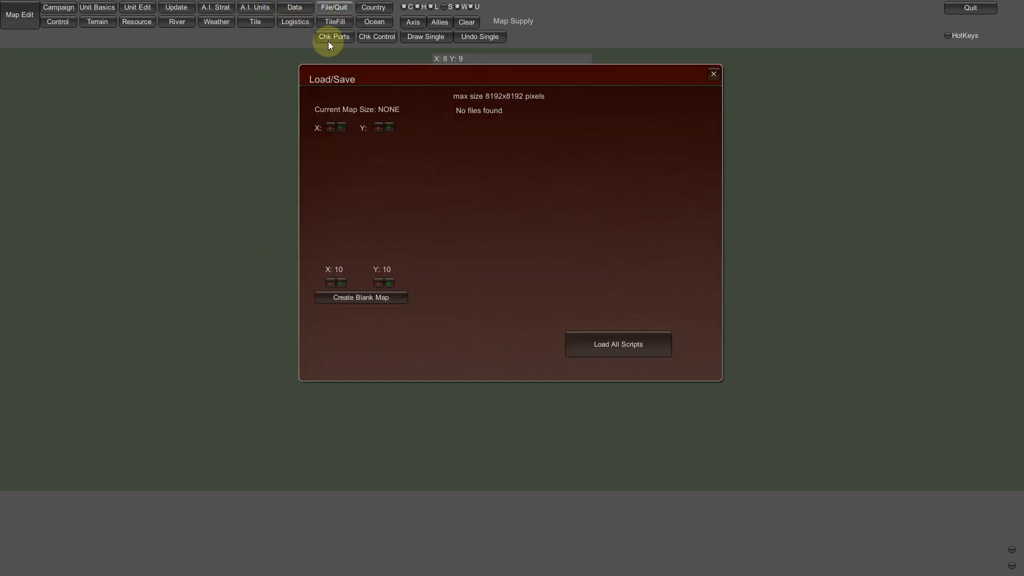
left_click(342, 283)
left_click(342, 283)
left_click(389, 283)
left_click(390, 283)
left_click(713, 74)
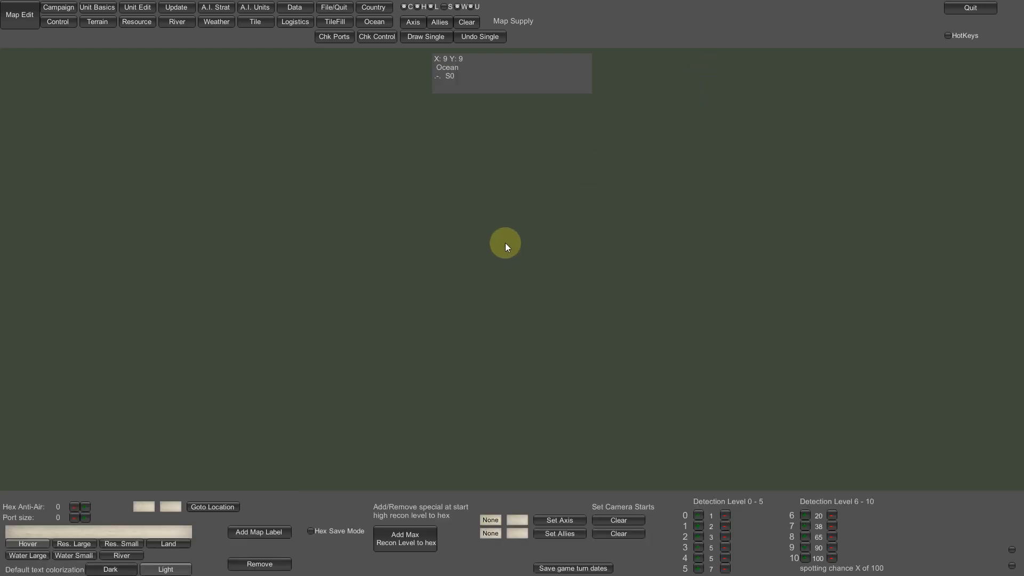
mouse_move(247, 295)
left_mouse_down()
mouse_move(334, 11)
mouse_move(345, 21)
left_mouse_up()
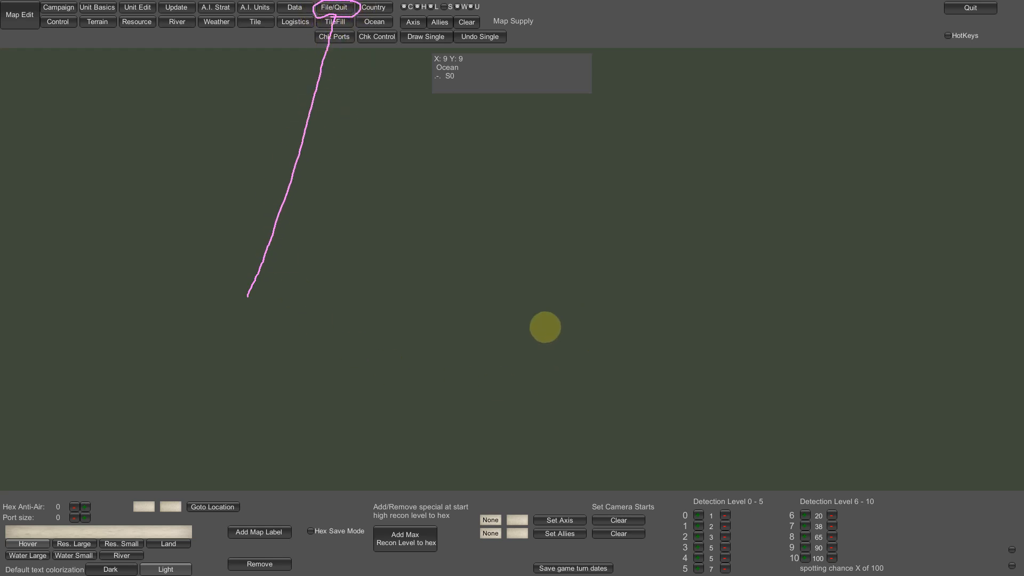
mouse_move(169, 141)
left_mouse_down()
mouse_move(165, 199)
mouse_move(345, 382)
mouse_move(838, 227)
mouse_move(393, 151)
mouse_move(169, 149)
left_mouse_up()
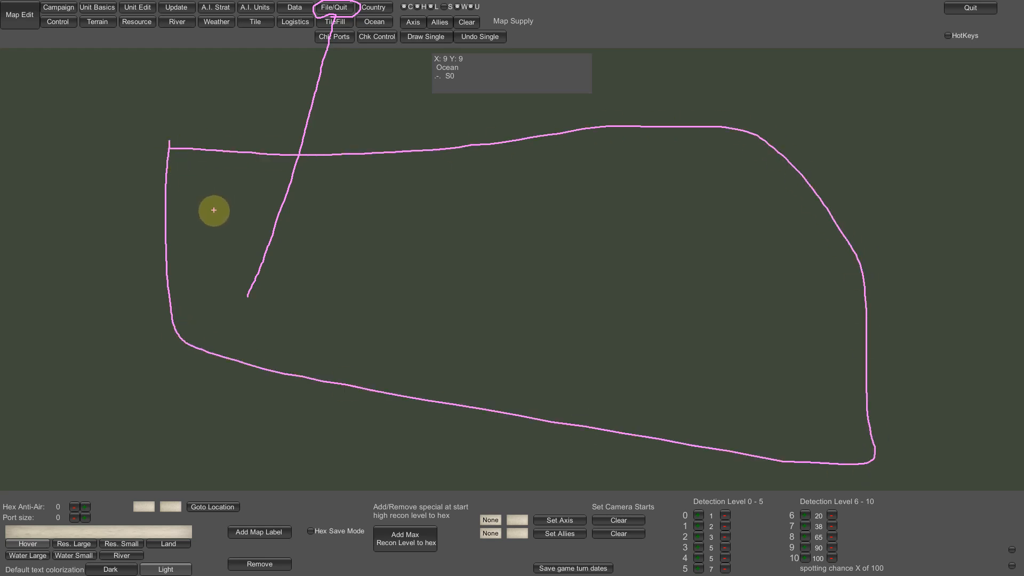
key("Escape")
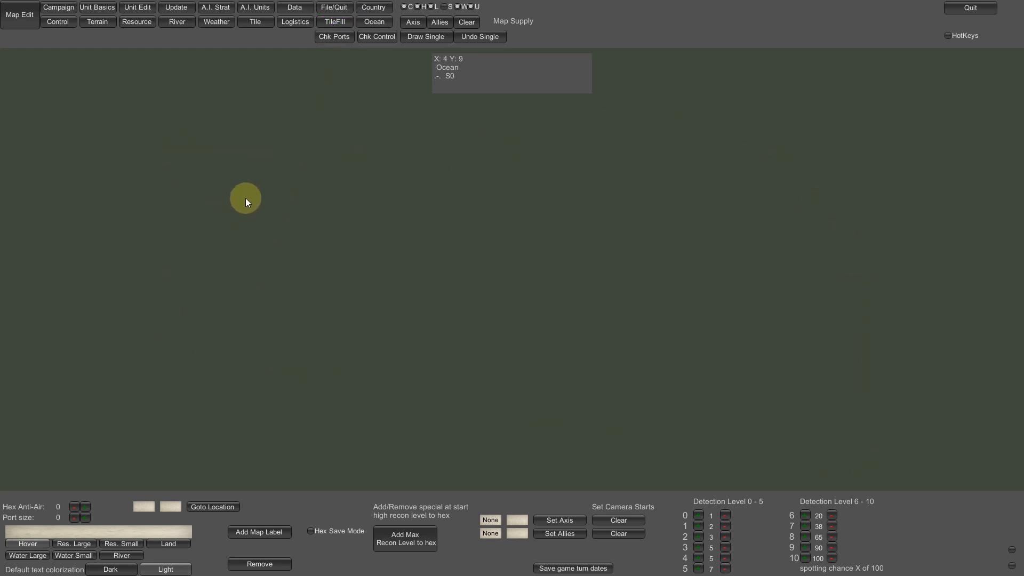
- Create the blank map with the size of 50 by 30
left_click(334, 7)
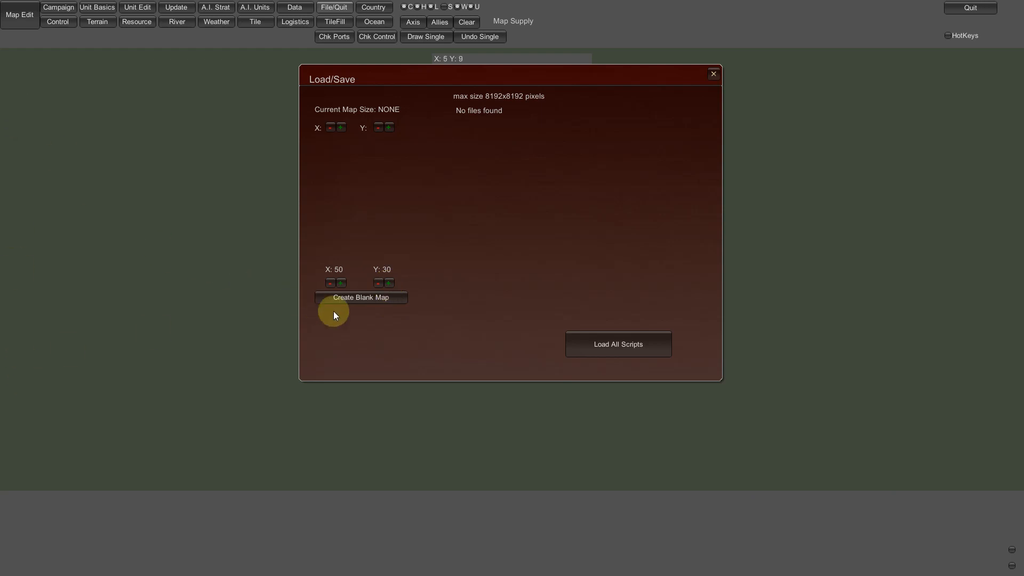
left_click(365, 298)
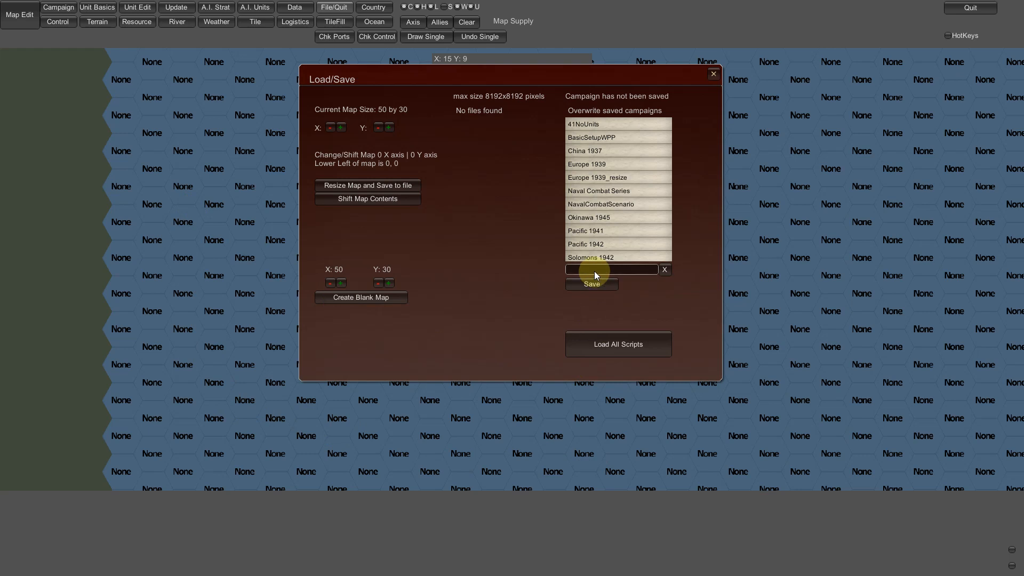
left_click(597, 137)
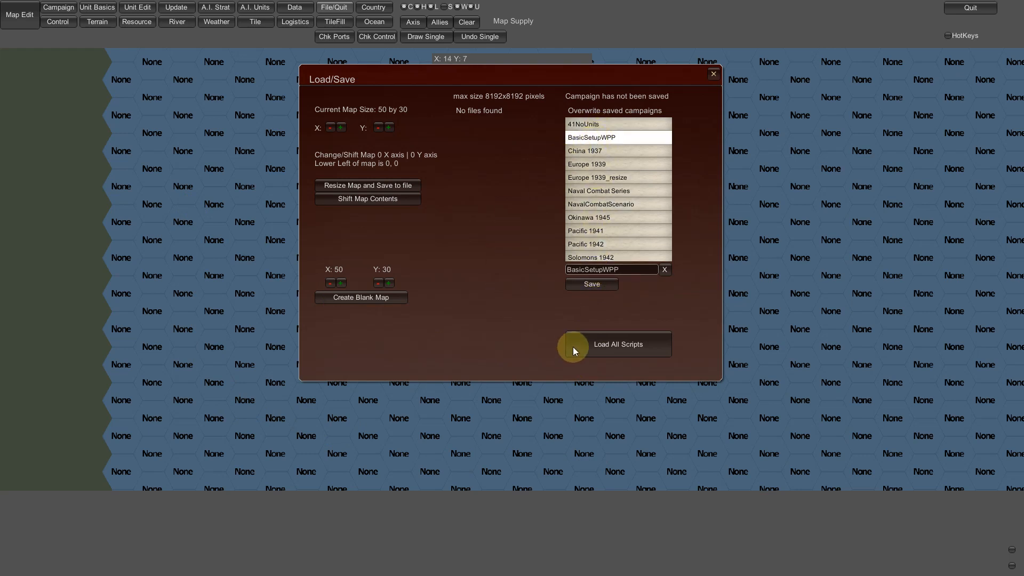
left_click(597, 284)
key("BackSpace")
key("BackSpace")
key("BackSpace")
key("BackSpace")
key("BackSpace")
key("BackSpace")
key("BackSpace")
key("BackSpace")
key("BackSpace")
key("BackSpace")
key("BackSpace")
key("BackSpace")
key("BackSpace")
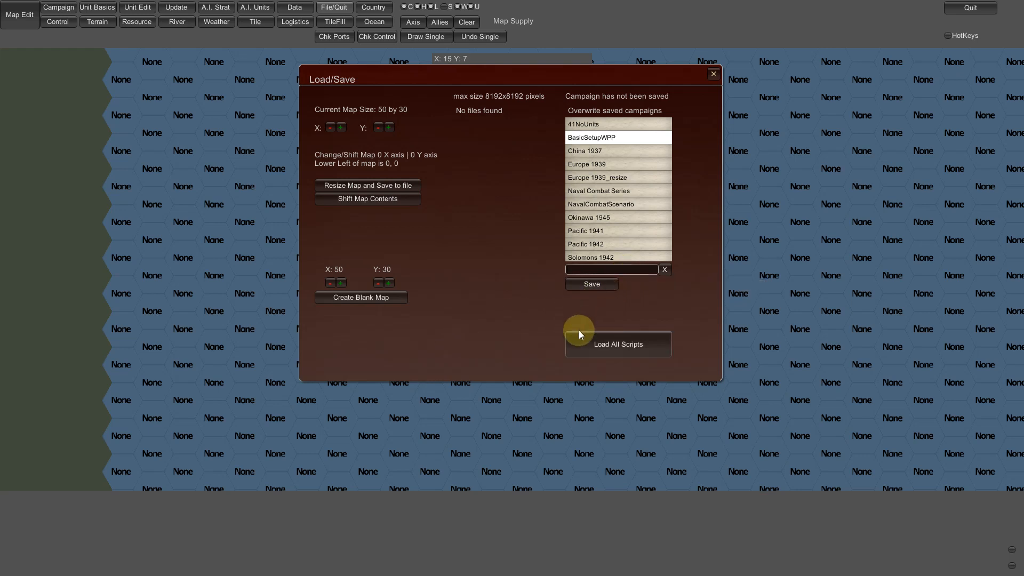
left_click(713, 74)
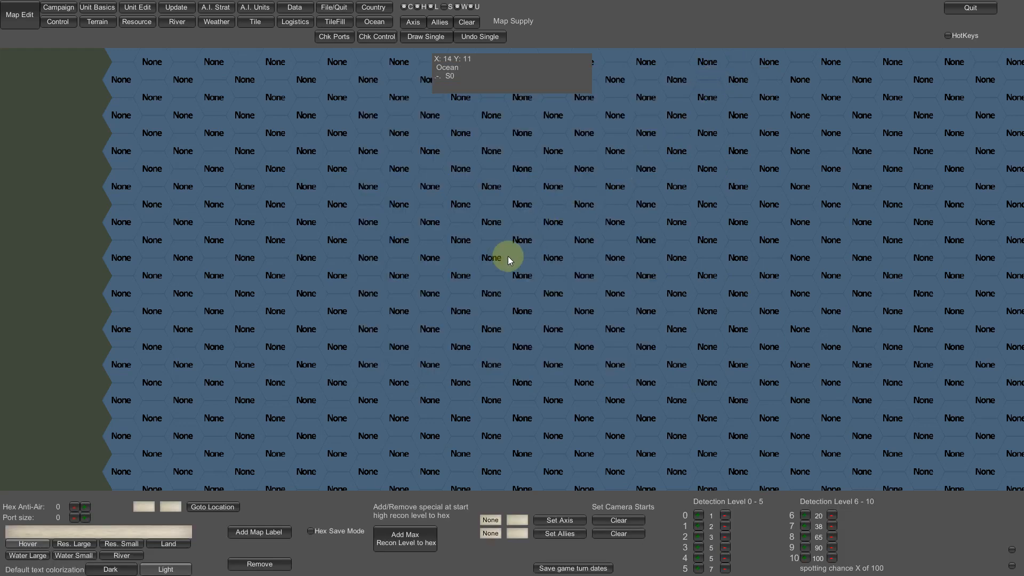
- Examine the blank ocean map at several zoom levels to see its extent and hex grid
mouse_move(617, 5)
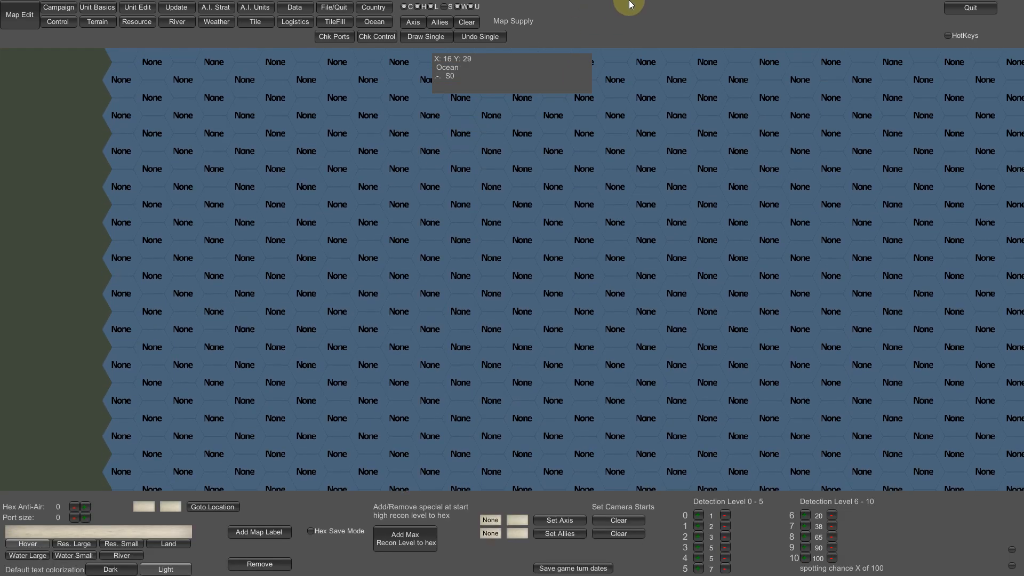
scroll(536, 374, "down", 5)
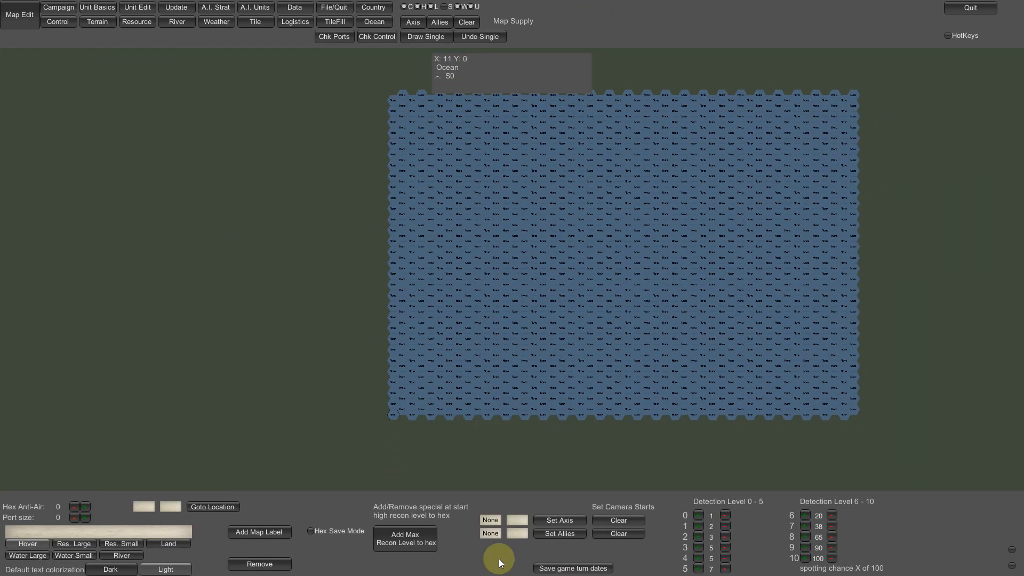
scroll(514, 225, "up", 5)
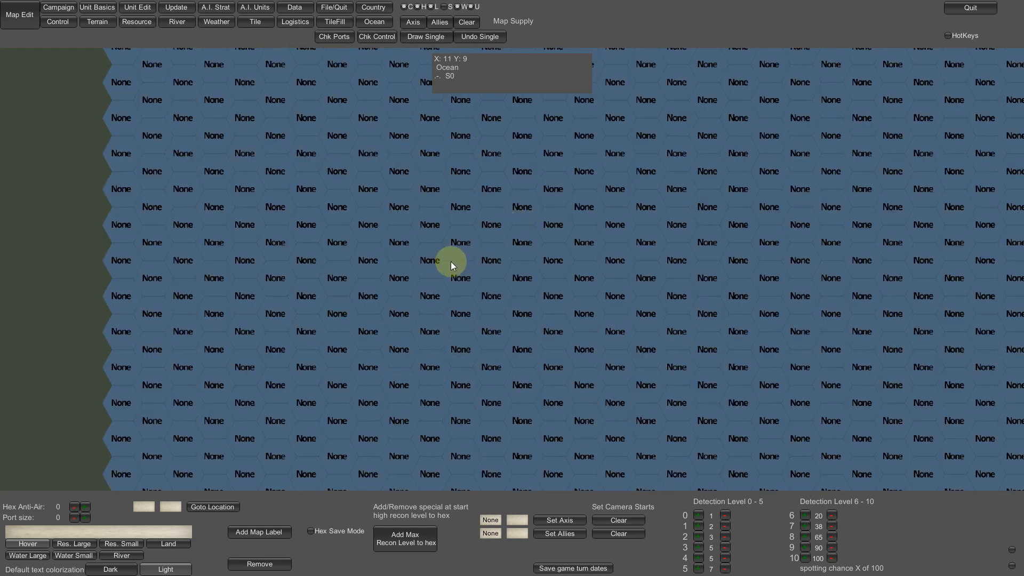
scroll(395, 228, "down", 4)
scroll(395, 226, "up", 3)
scroll(394, 226, "down", 3)
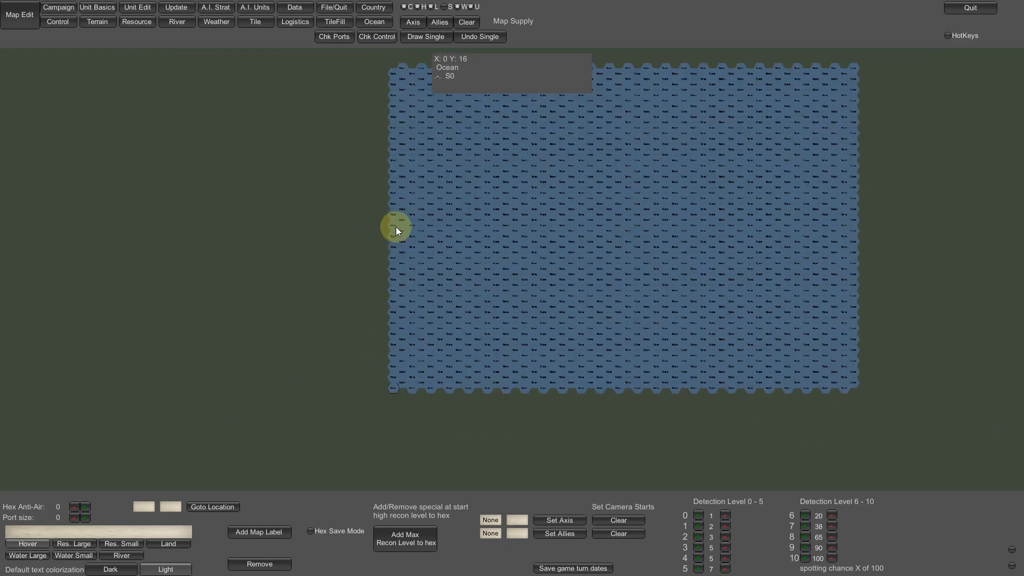
scroll(396, 226, "up", 5)
scroll(396, 226, "down", 3)
scroll(396, 226, "up", 3)
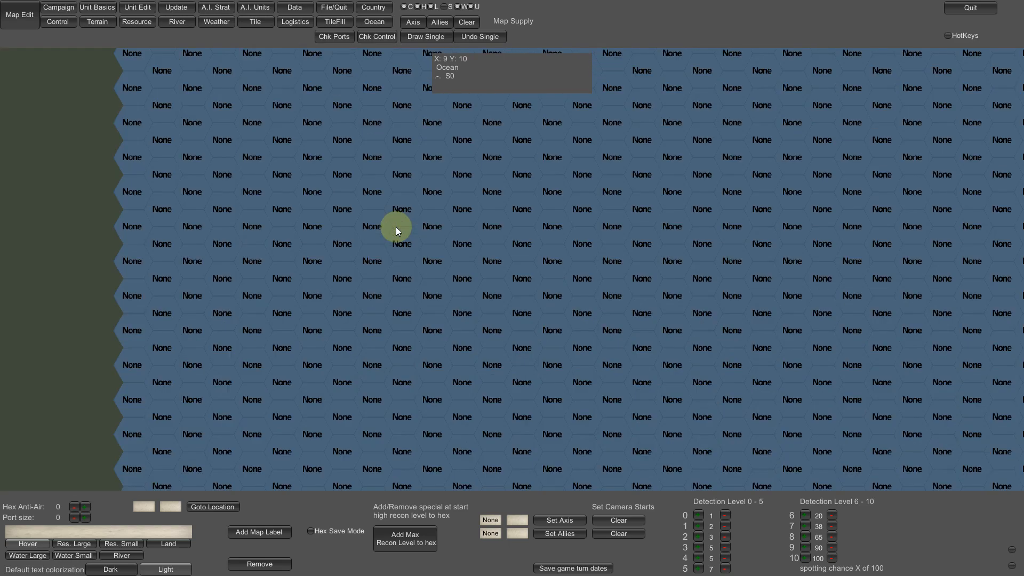
scroll(396, 226, "down", 3)
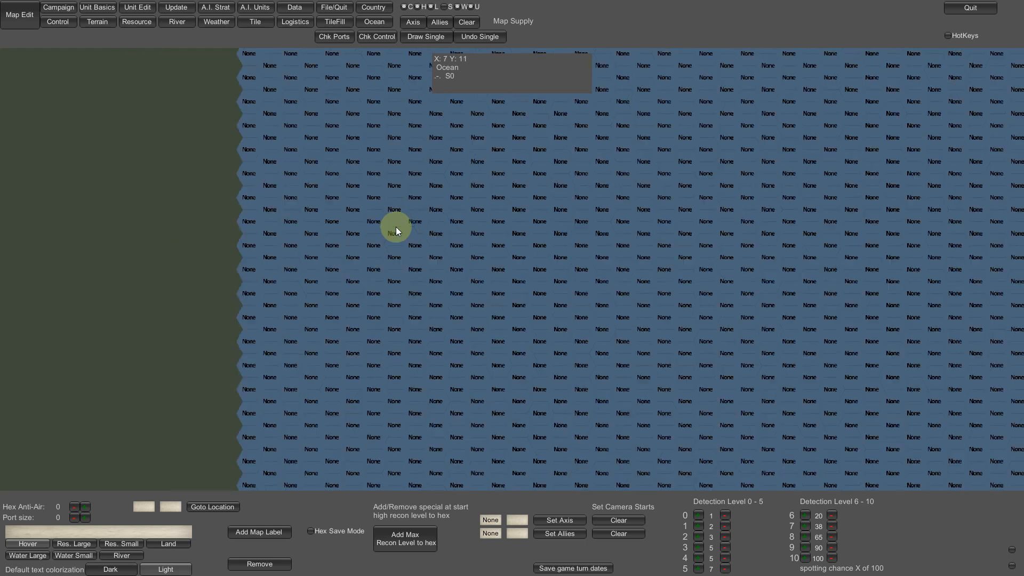
scroll(424, 329, "down", 2)
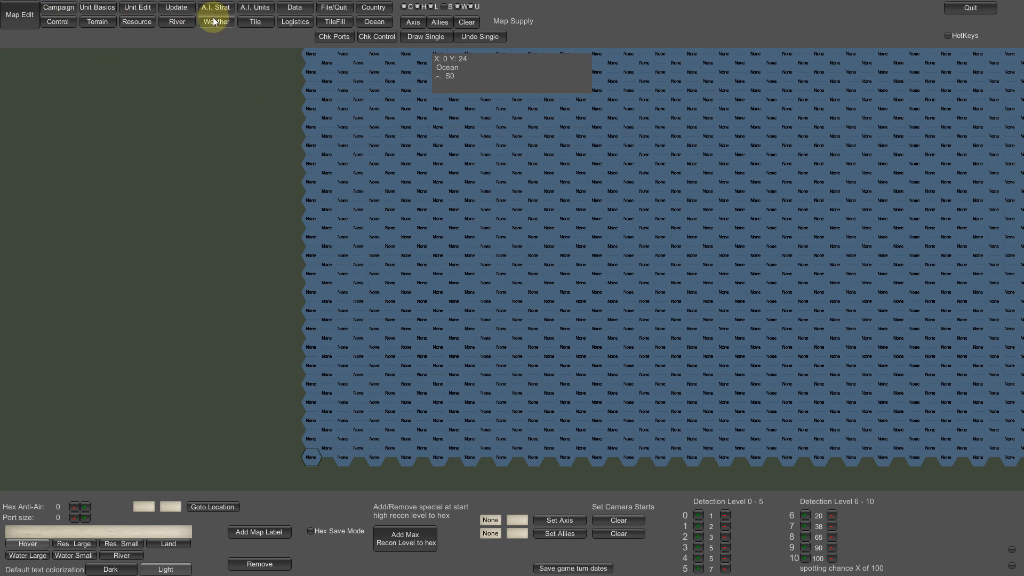
mouse_move(193, 46)
left_mouse_down()
mouse_move(26, 23)
mouse_move(154, 8)
mouse_move(371, 8)
mouse_move(482, 29)
mouse_move(277, 66)
mouse_move(165, 51)
left_mouse_up()
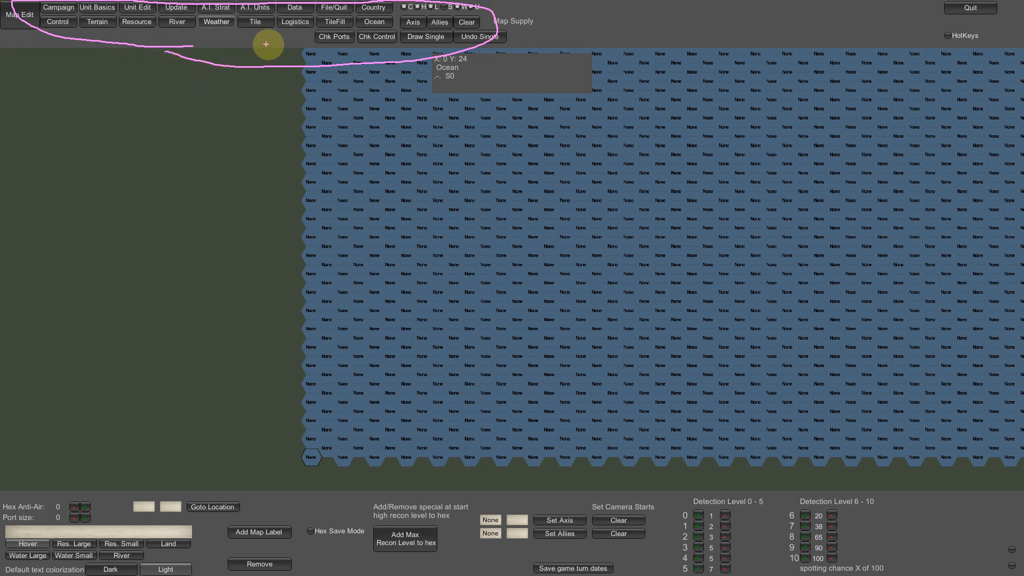
mouse_move(212, 129)
left_mouse_down()
mouse_move(256, 30)
mouse_move(264, 38)
mouse_move(247, 30)
mouse_move(268, 40)
left_mouse_up()
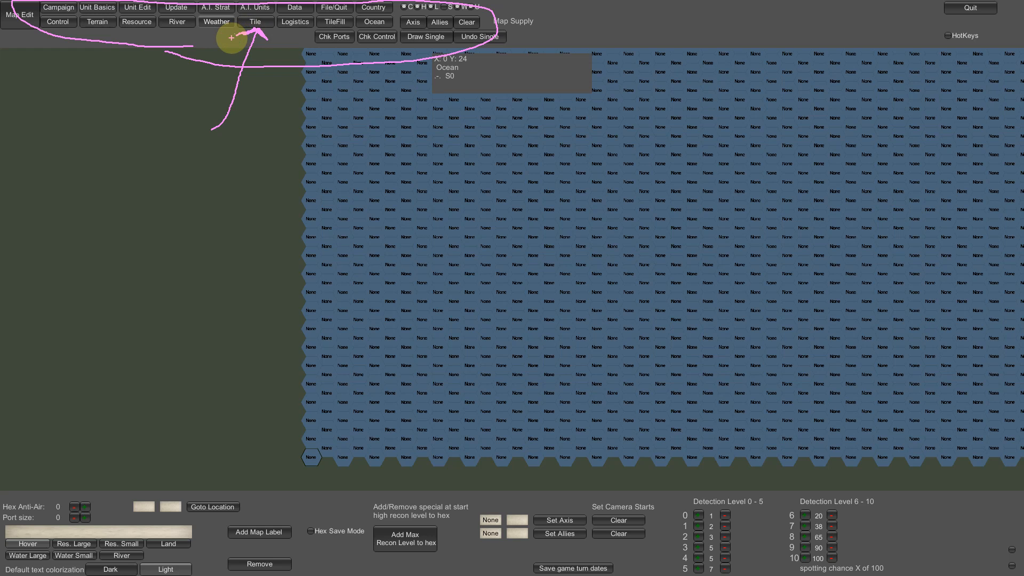
left_click_drag(252, 30, 238, 36)
key("Escape")
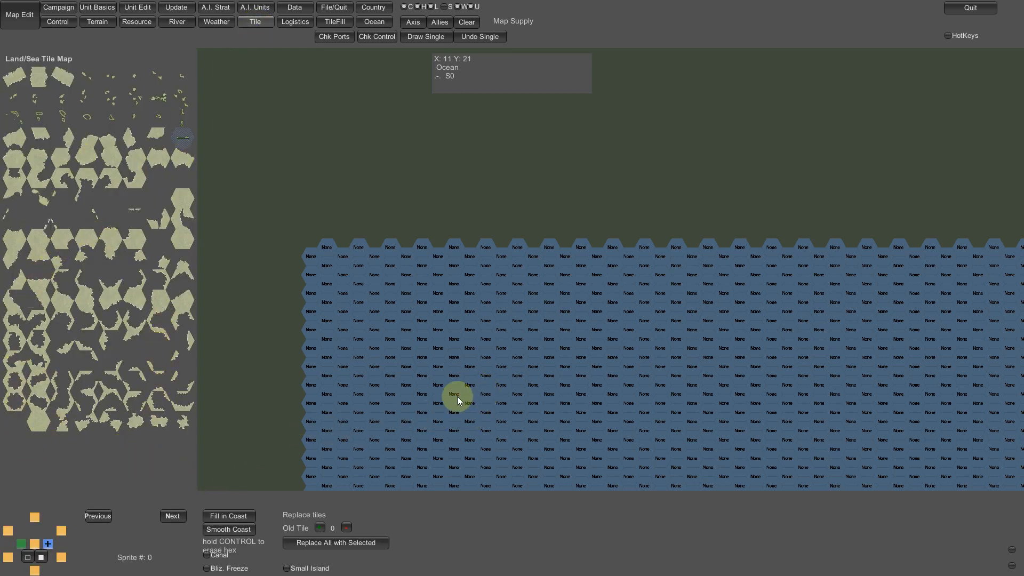
- Paint a diagonal island of nine full land tiles (sprite 1) near the map's lower-left corner
scroll(447, 369, "down", 1)
scroll(447, 371, "up", 3)
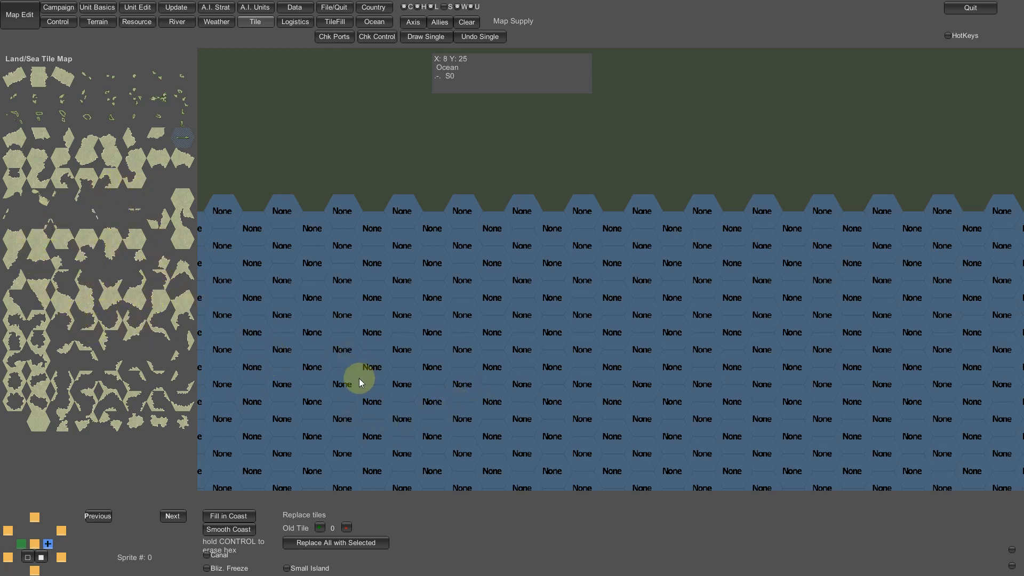
scroll(384, 408, "down", 4)
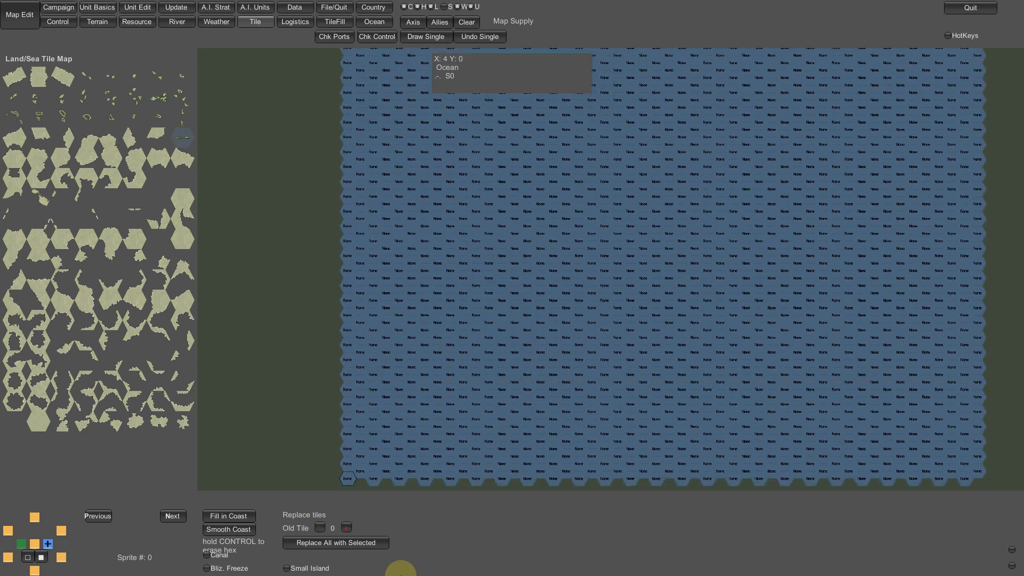
scroll(430, 320, "up", 3)
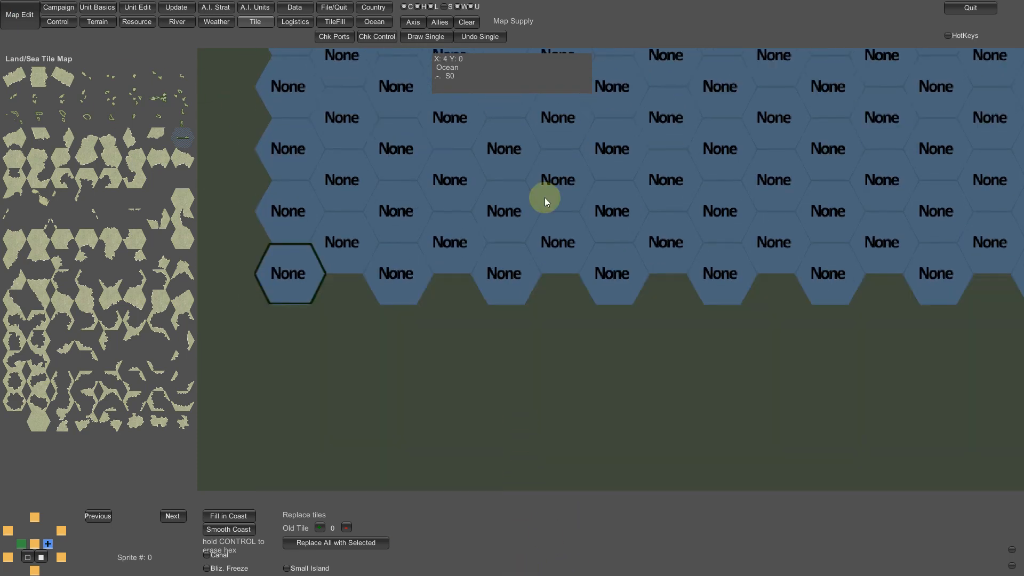
scroll(476, 486, "up", 3)
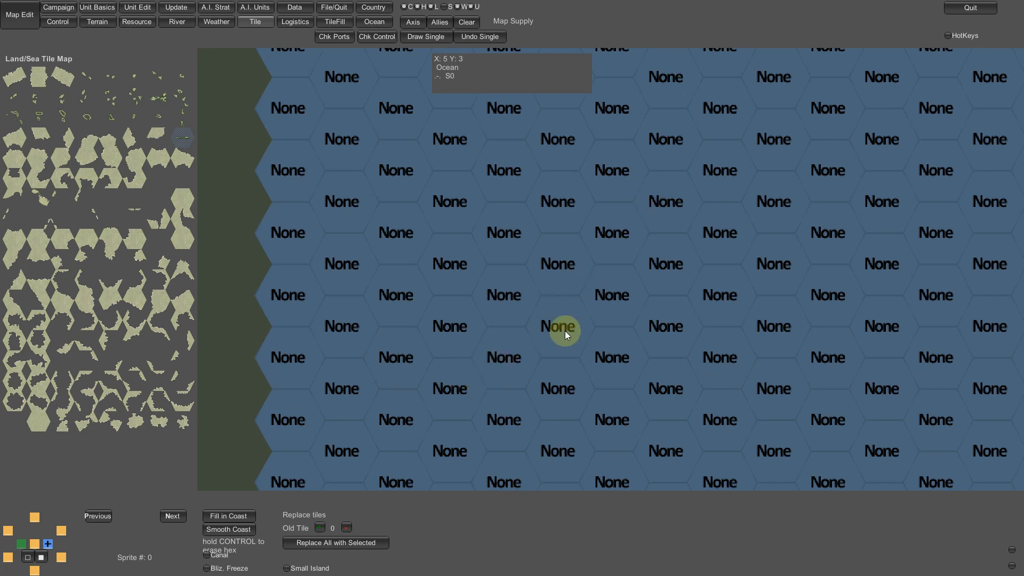
scroll(564, 331, "down", 3)
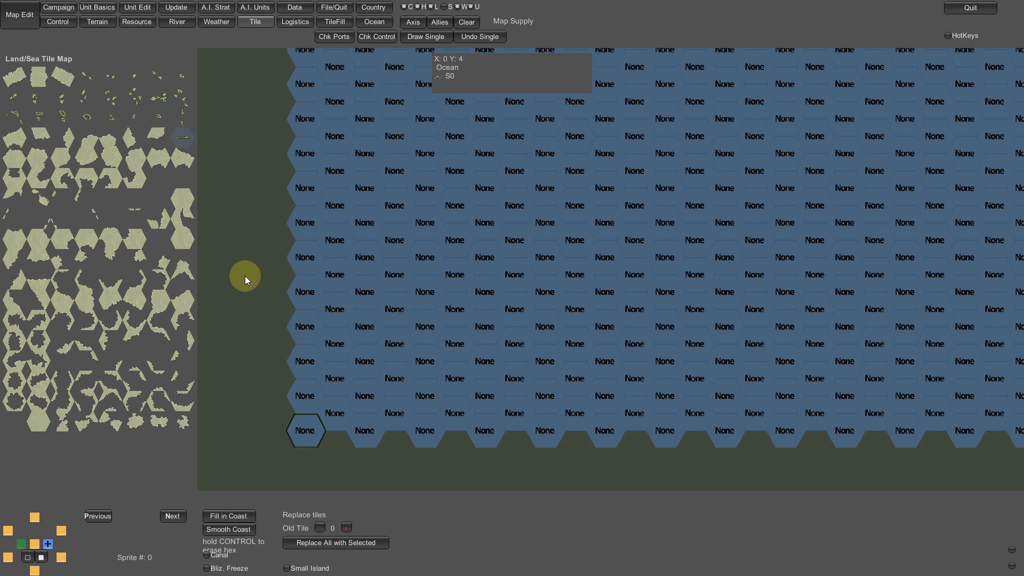
left_click(49, 420)
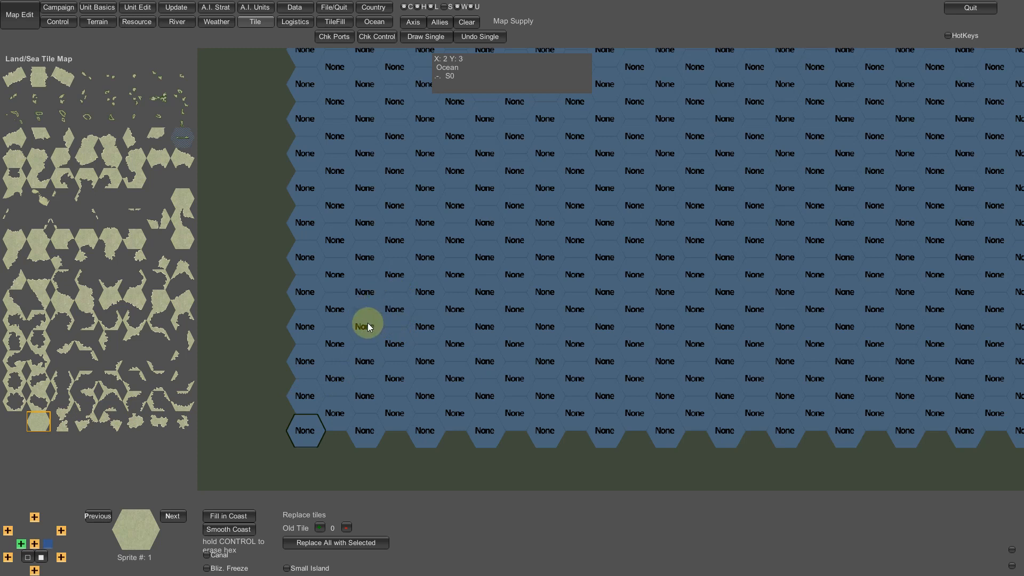
mouse_move(368, 321)
left_mouse_down()
mouse_move(370, 300)
mouse_move(397, 311)
mouse_move(383, 283)
mouse_move(427, 268)
left_mouse_up()
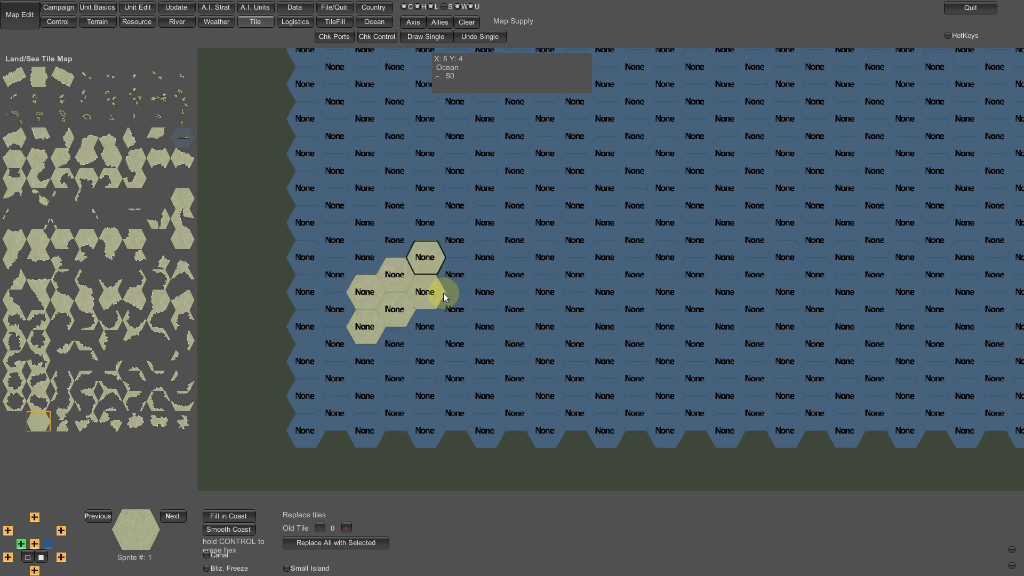
left_click(452, 246)
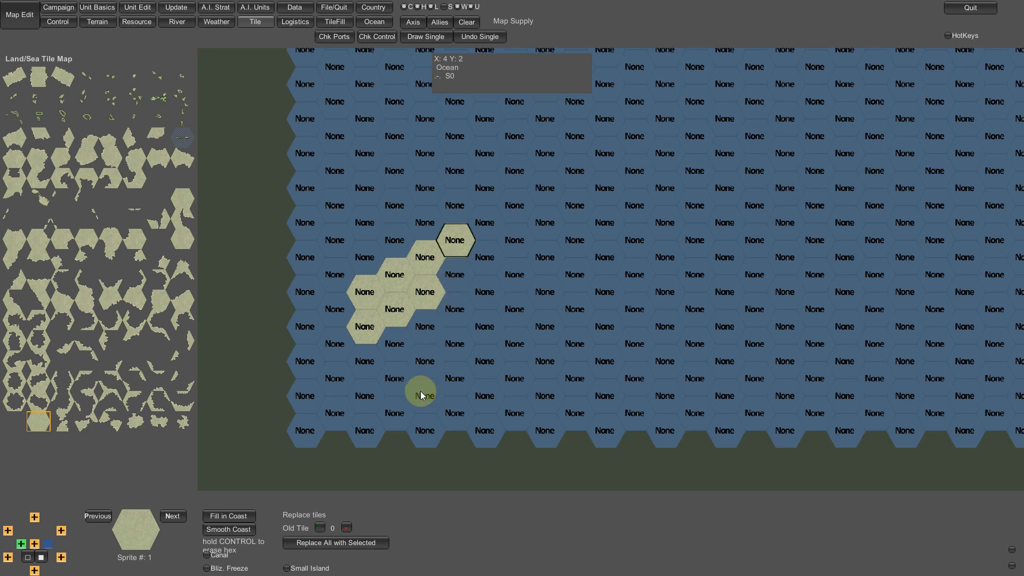
left_click(448, 275)
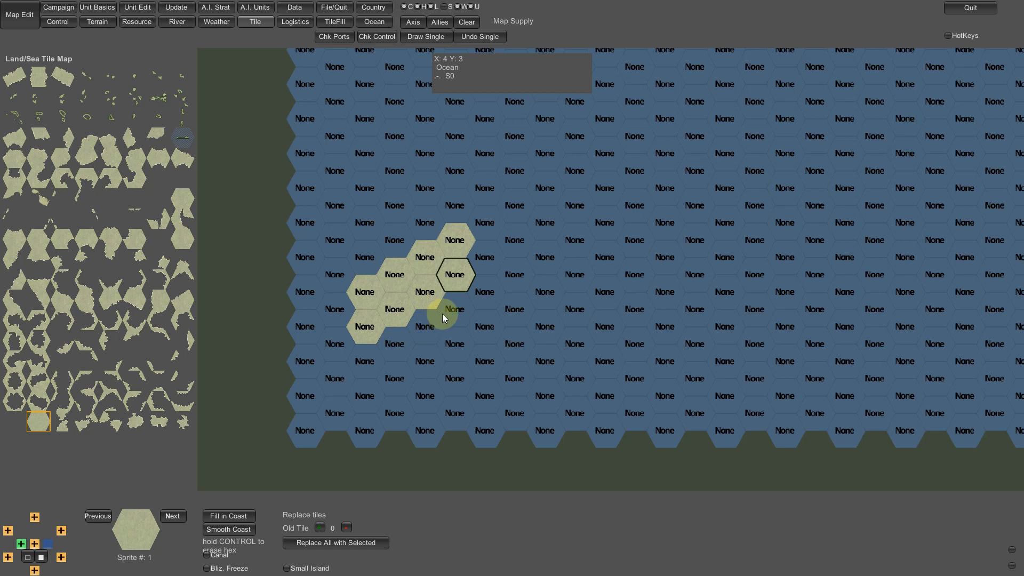
left_click(476, 260)
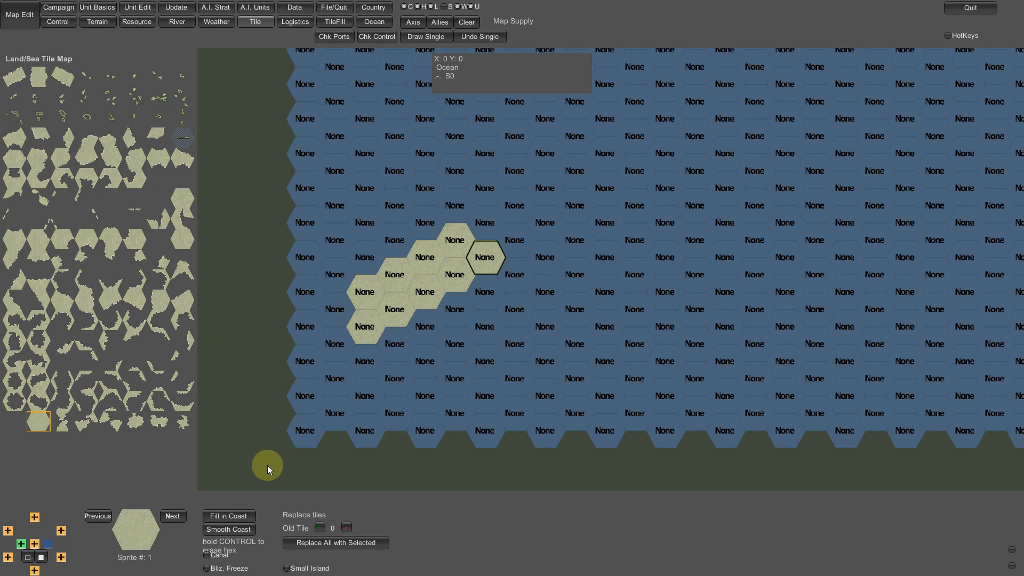
- Fill in the coast around the painted land hexes automatically
mouse_move(223, 506)
left_mouse_down()
mouse_move(206, 521)
mouse_move(260, 516)
left_mouse_up()
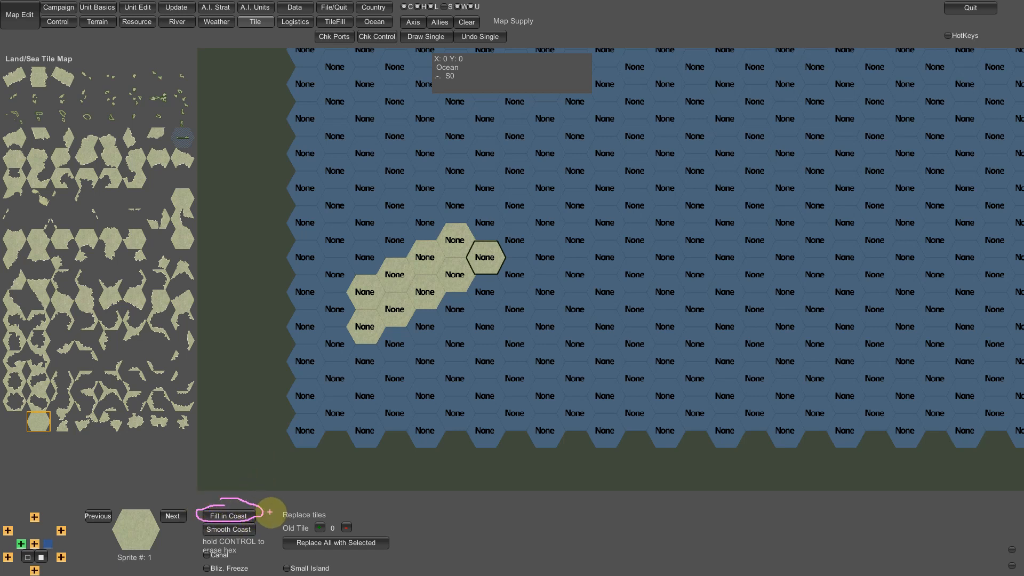
left_click(242, 517)
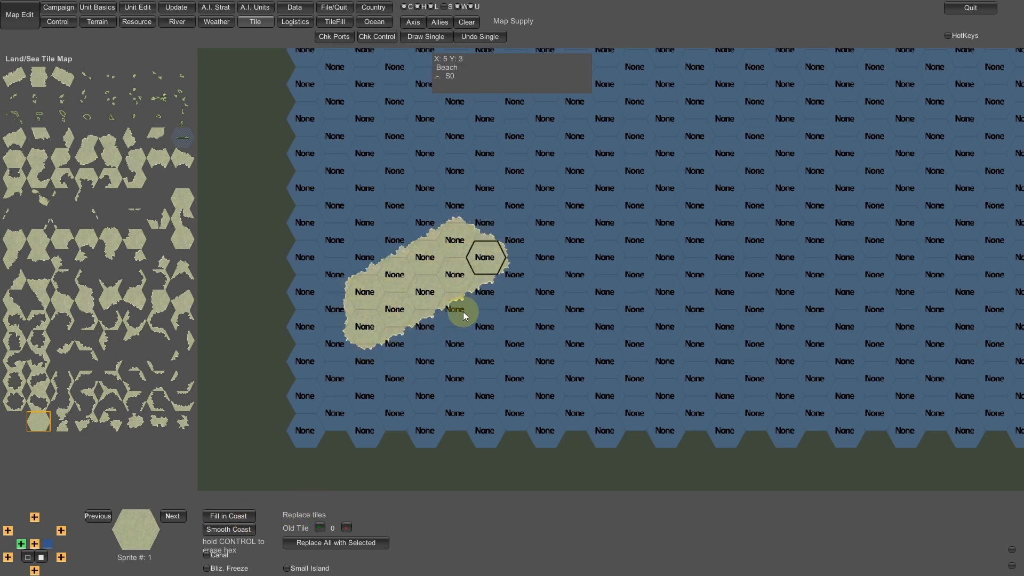
mouse_move(1020, 3)
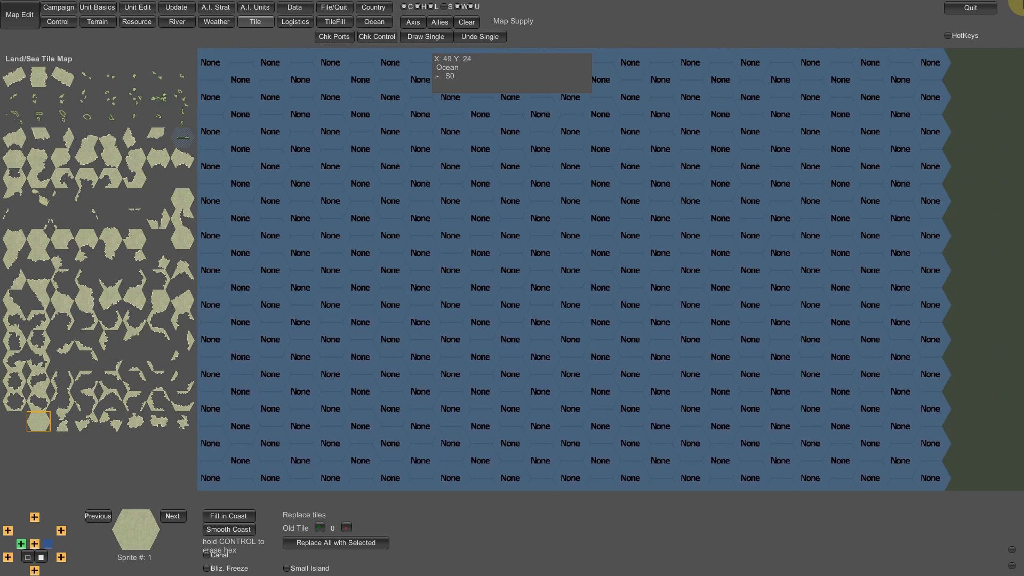
- Paint a ten-hex island of full land tiles (sprite 1) near the map's upper-right corner and fill in its coast
mouse_move(530, 495)
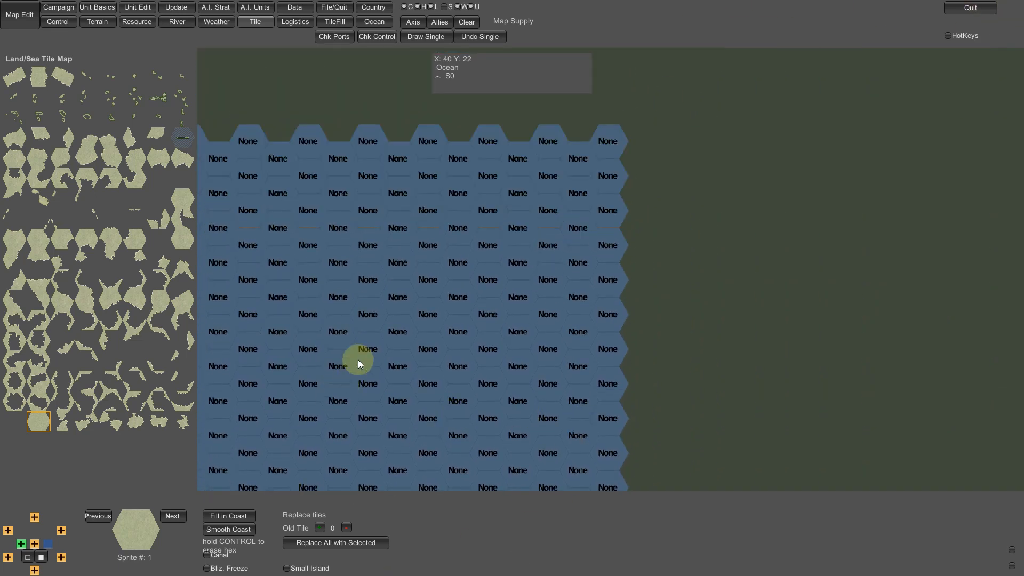
left_click(434, 248)
left_click(455, 235)
left_click(486, 218)
left_click(485, 249)
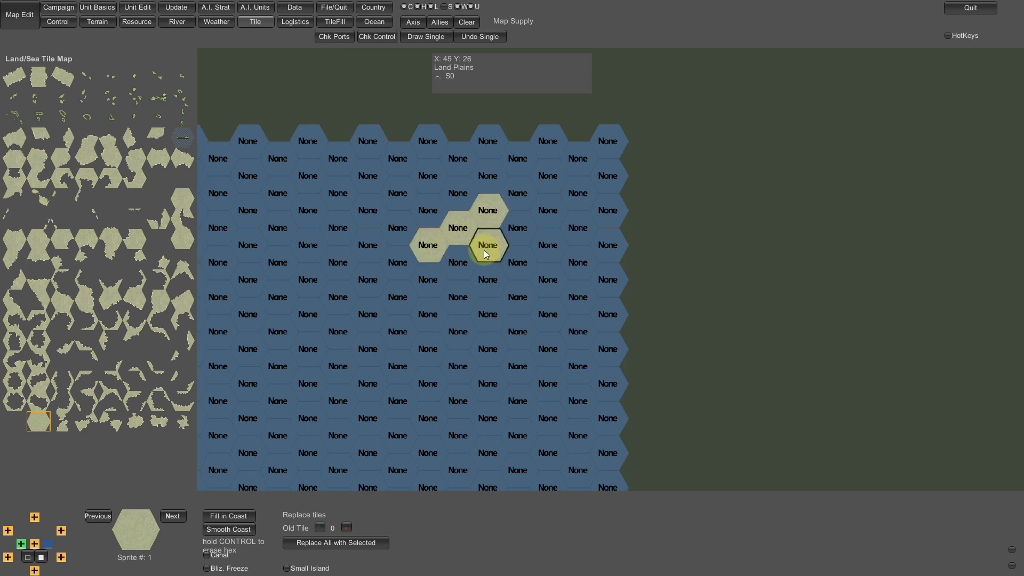
left_click(454, 289)
left_click(454, 301)
left_click(432, 281)
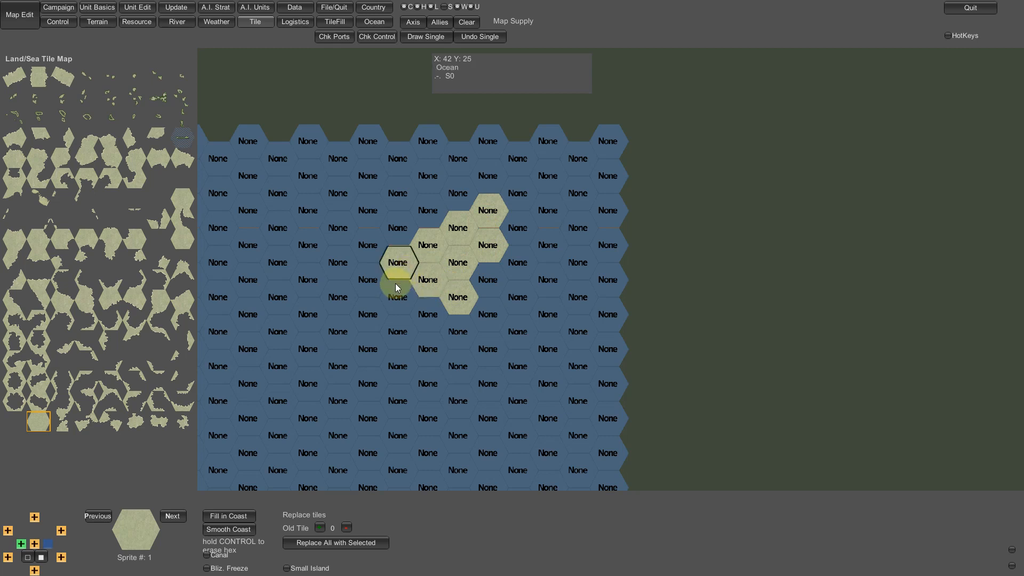
left_click(398, 291)
left_click(409, 309)
left_click(423, 308)
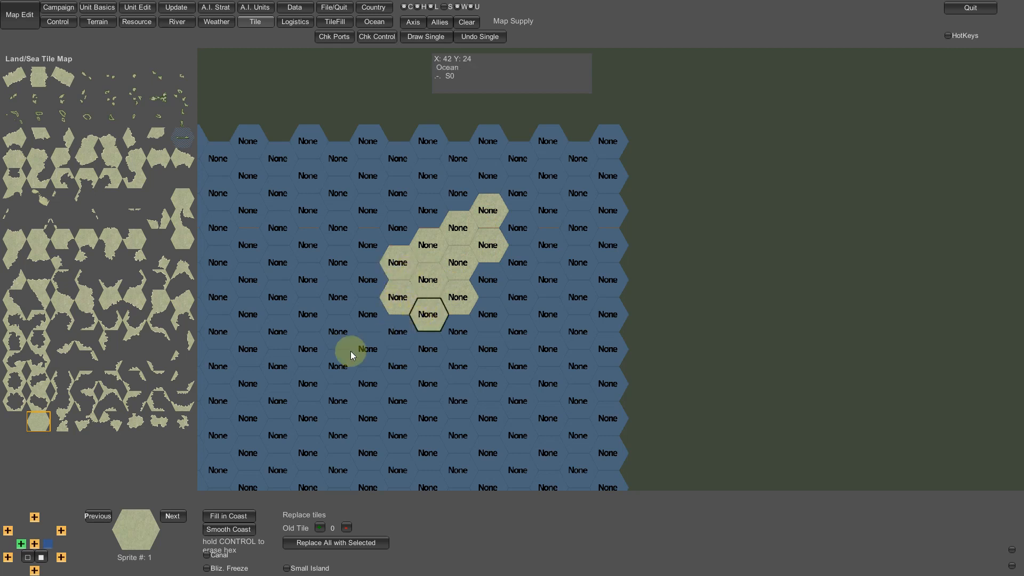
left_click(229, 517)
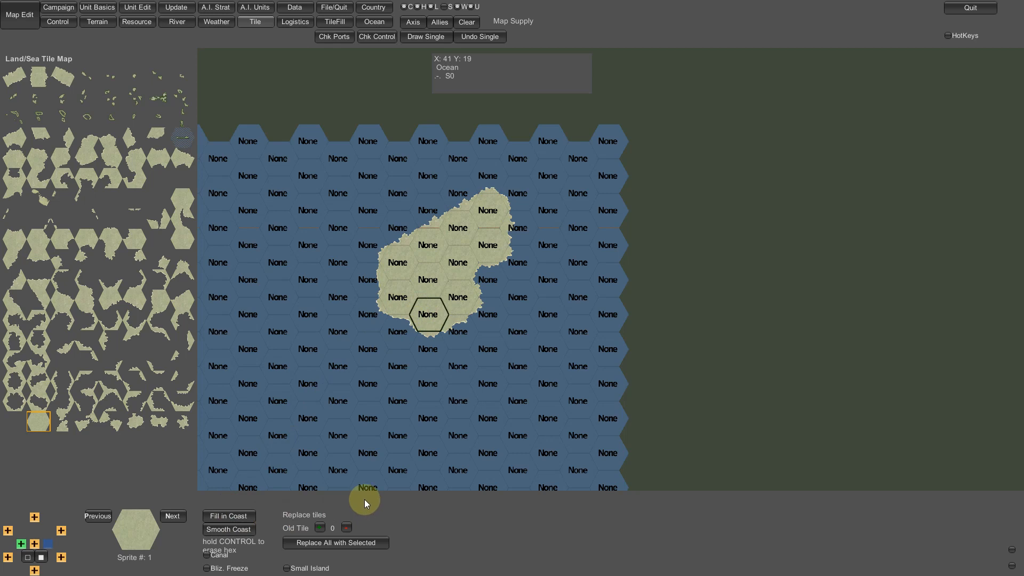
- Examine both islands across the whole map, then the upper-right island's coastline and hexes up close
scroll(430, 403, "down", 5)
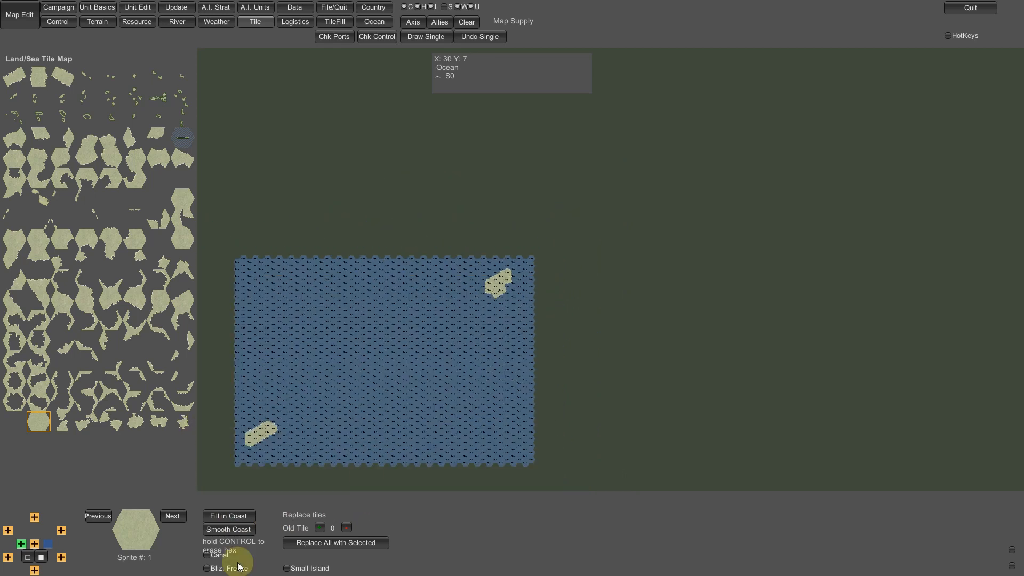
scroll(318, 404, "up", 1)
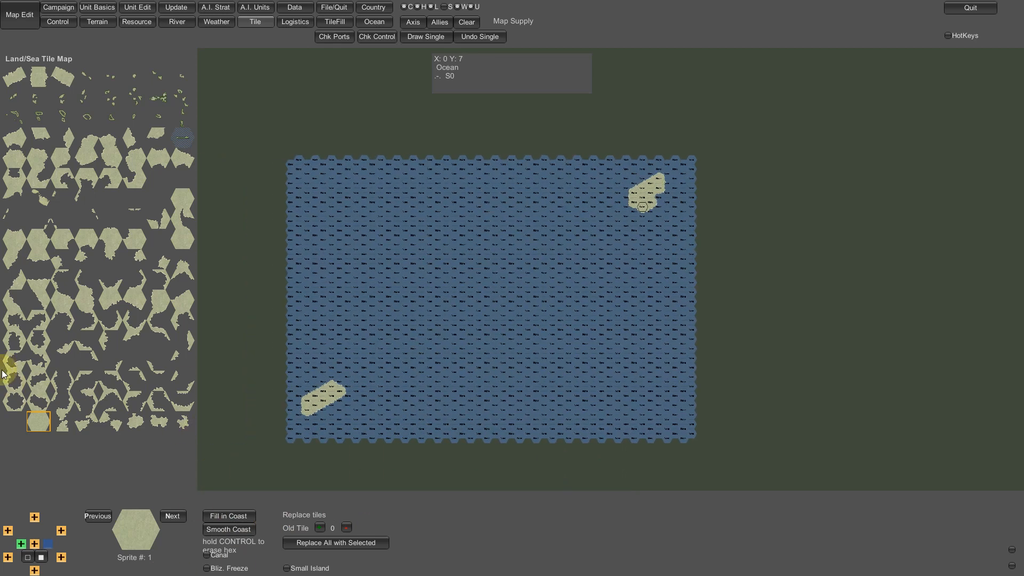
scroll(223, 415, "up", 2)
scroll(223, 415, "up", 1)
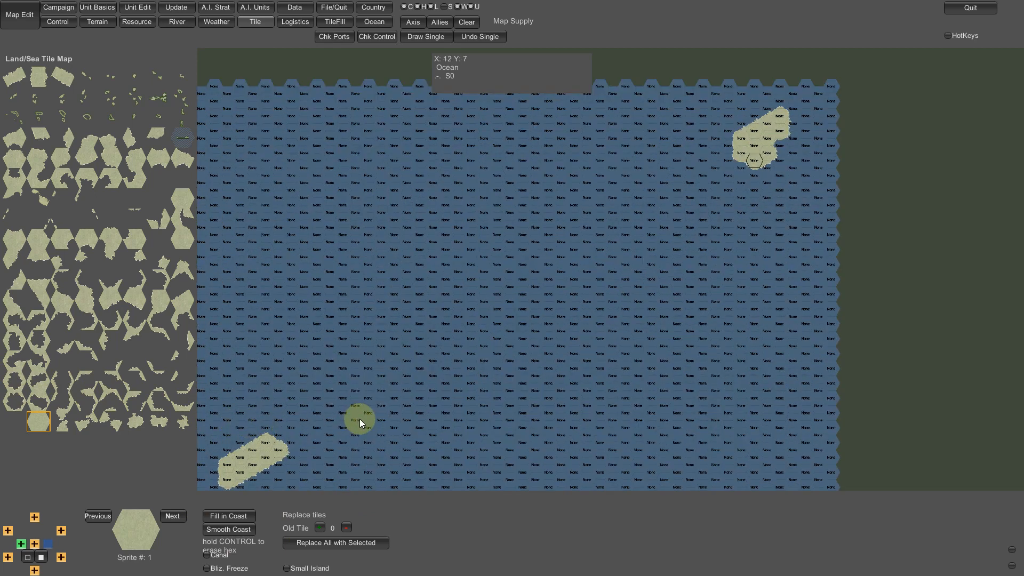
scroll(651, 215, "up", 1)
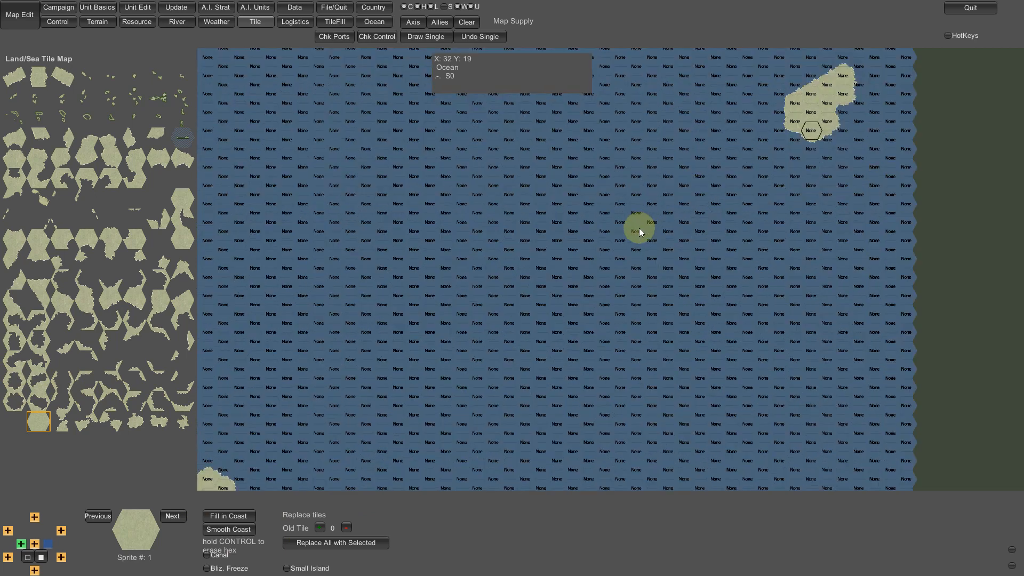
scroll(919, 345, "up", 1)
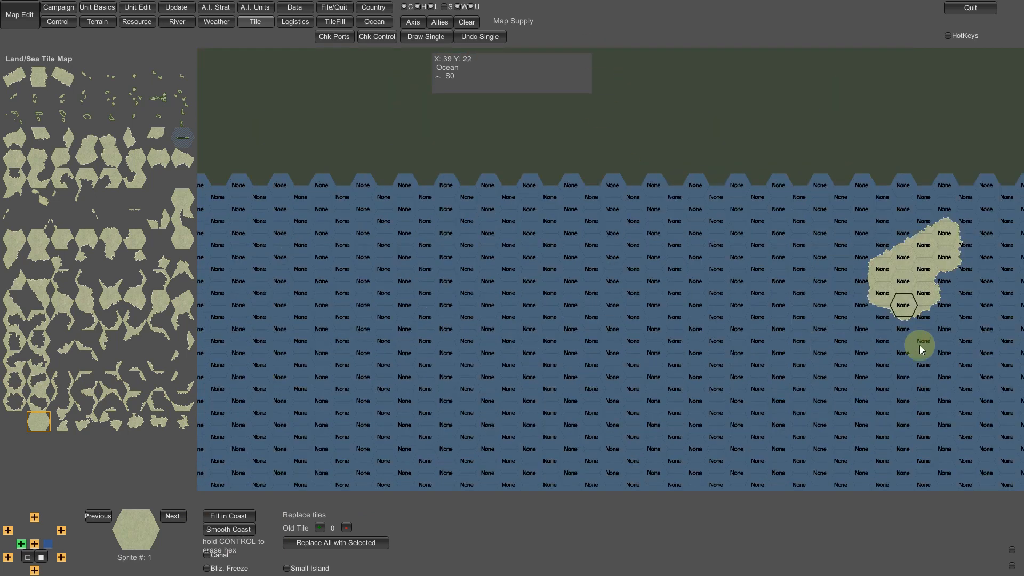
scroll(872, 319, "up", 1)
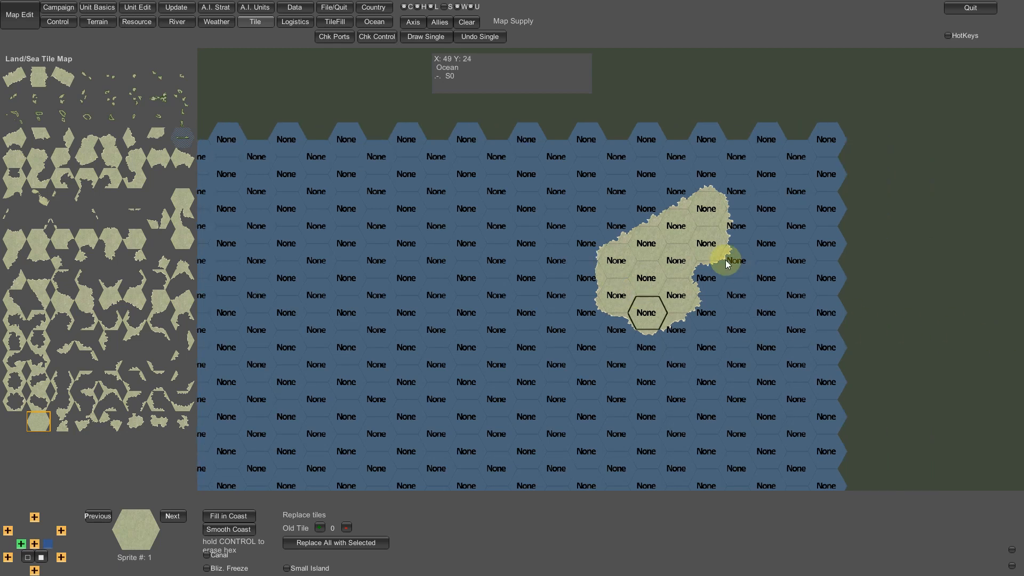
scroll(720, 257, "up", 2)
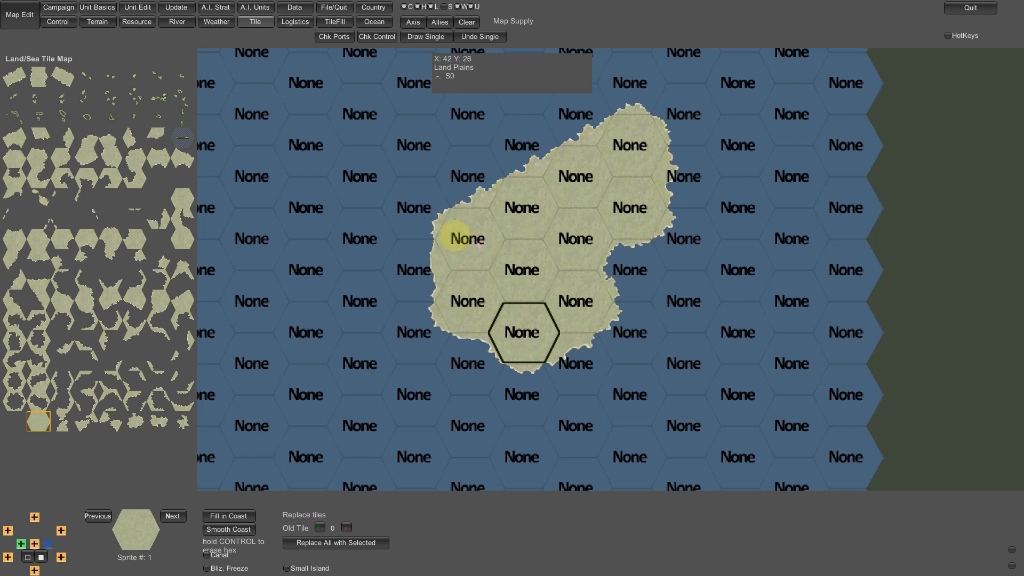
- Switch to terrain editing and select the rugged Plains terrain, sprite 26
mouse_move(106, 33)
left_mouse_down()
mouse_move(76, 19)
mouse_move(117, 15)
mouse_move(122, 36)
mouse_move(143, 41)
left_mouse_up()
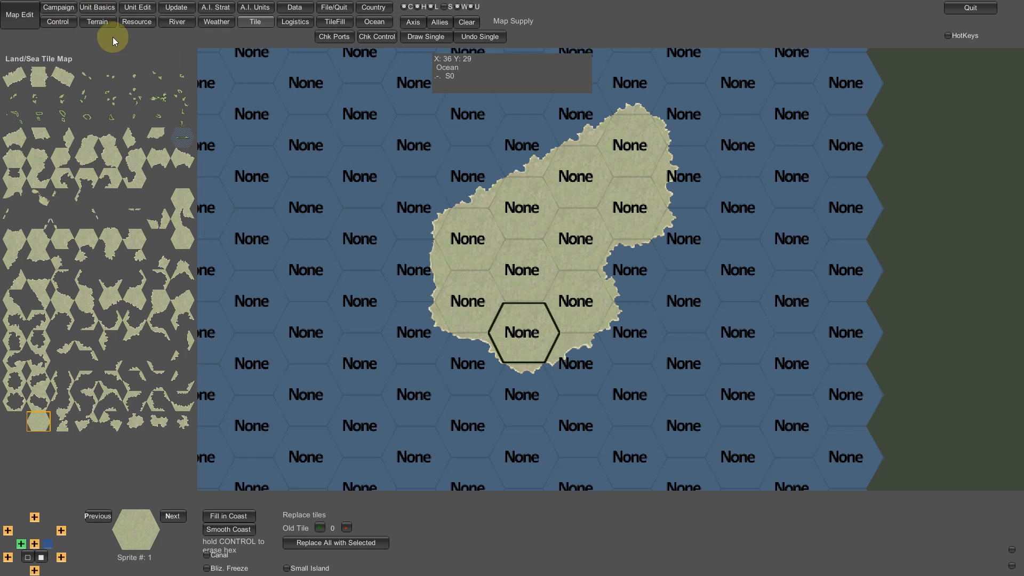
left_click(103, 24)
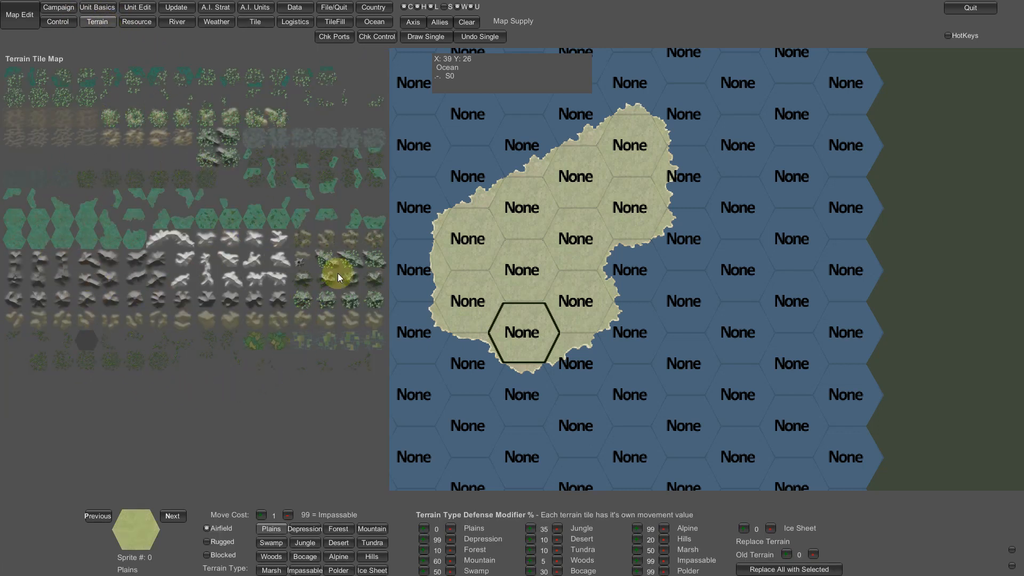
left_click(259, 344)
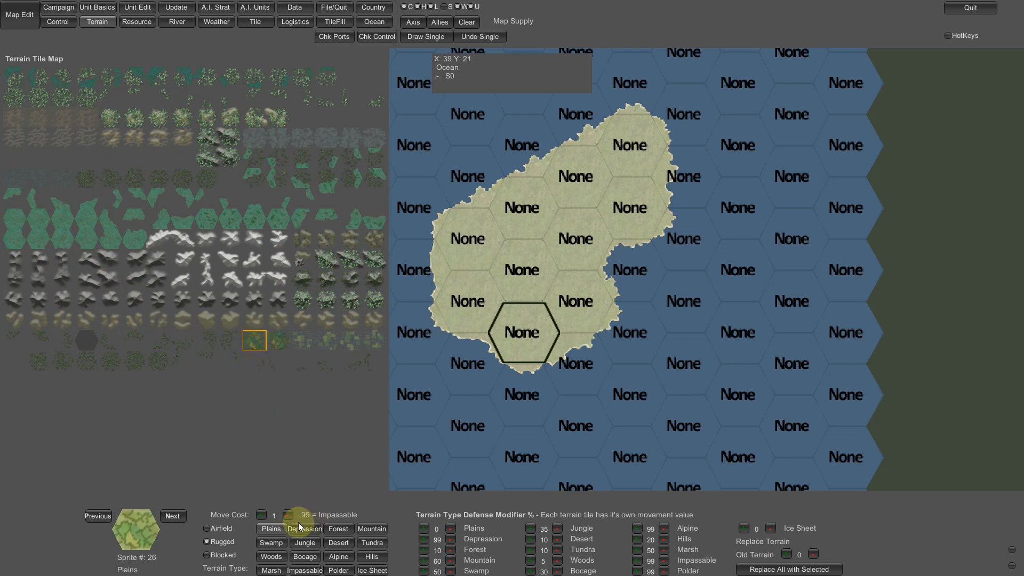
scroll(279, 535, "down", 3)
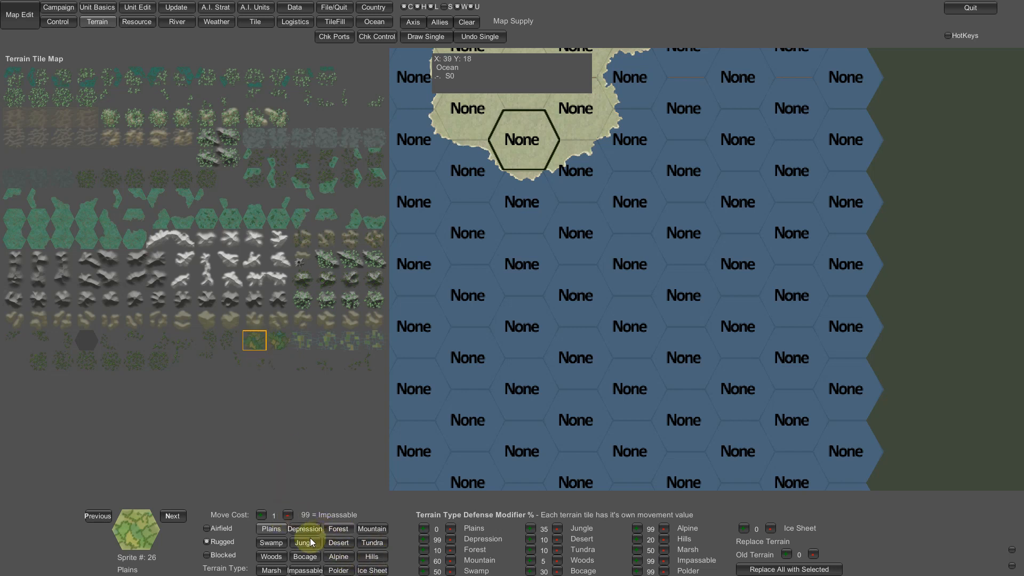
key("Down")
key("Down")
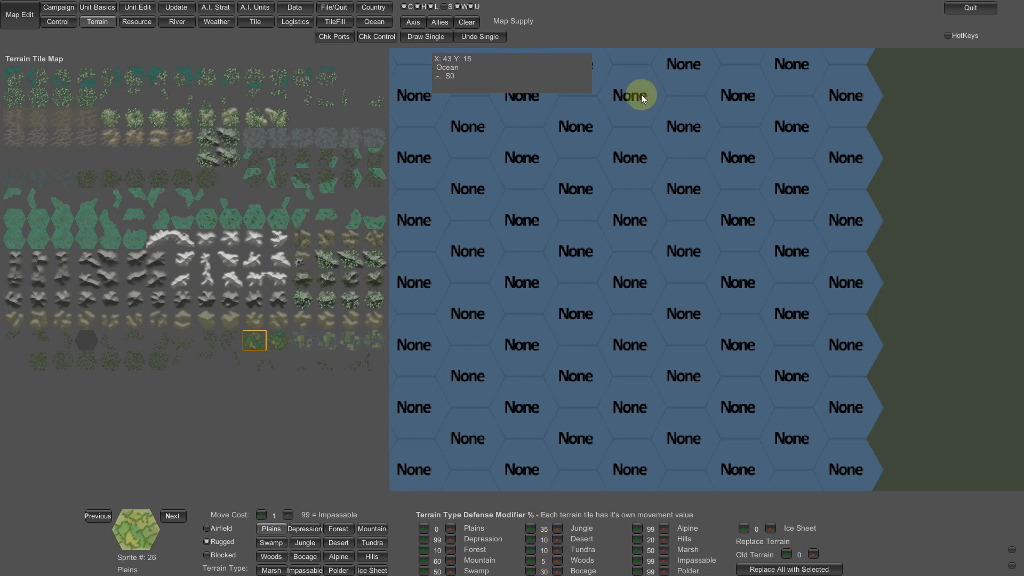
key("Up")
key("Up")
key("Up")
key("Down")
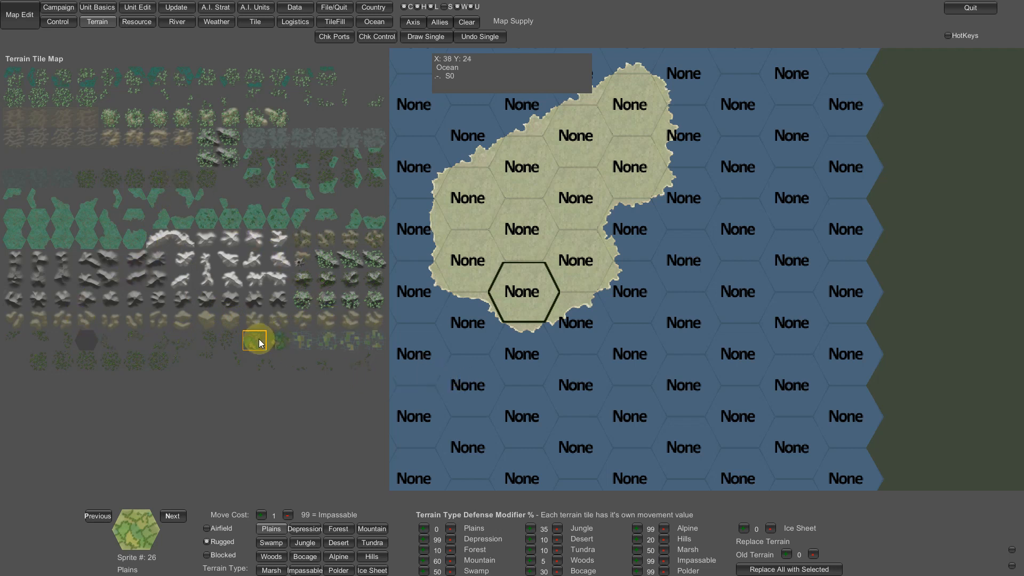
- Look through the Plains terrain variants from sprite 27 to sprite 31
left_click(279, 338)
left_click(303, 339)
left_click(325, 340)
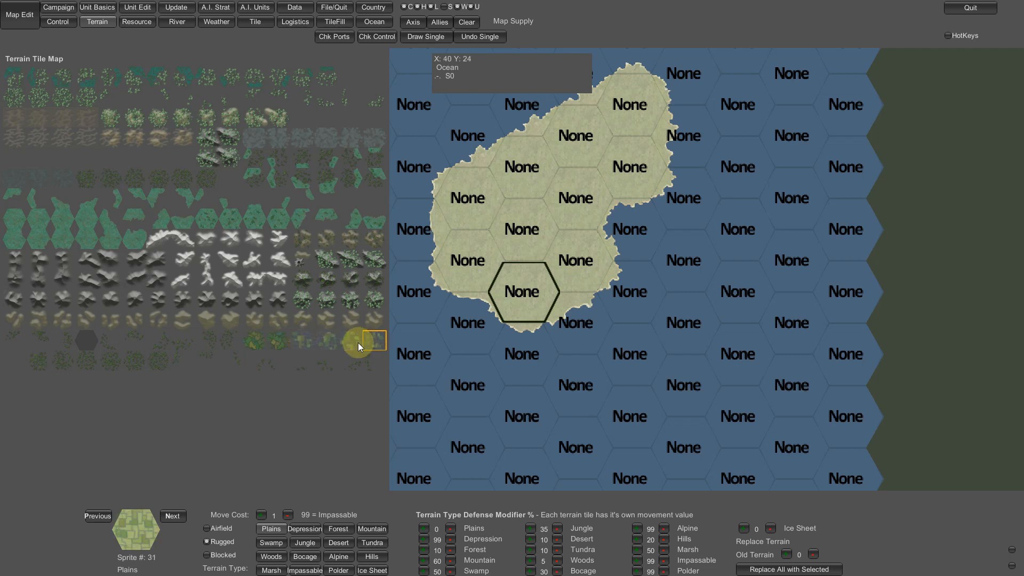
left_click(301, 339)
left_click(277, 339)
- Paint rugged Plains on four hexes of the upper-right island's southwestern part, two with sprite 26 and two with sprite 27
left_click(252, 339)
left_click(472, 266)
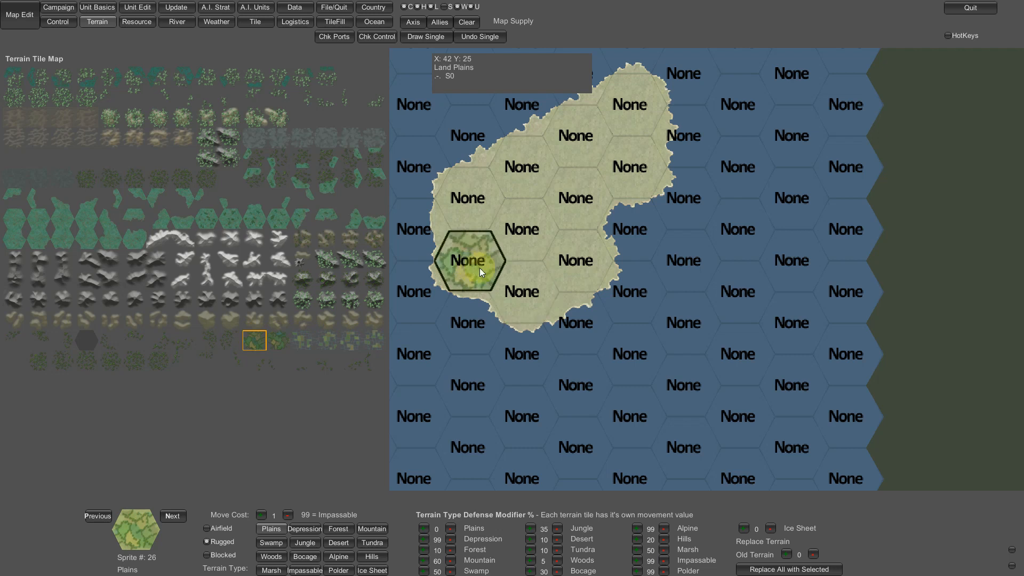
left_click(566, 209)
left_click(276, 342)
left_click(470, 213)
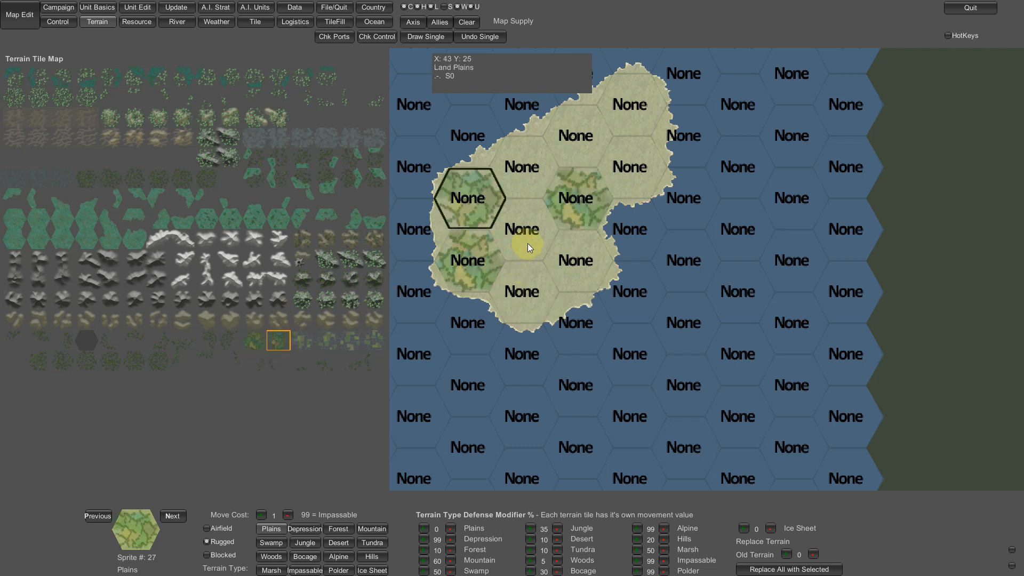
left_click(560, 267)
- Paint field-pattern Plains on the island's two lower central hexes with sprite 28 and two hexes northeast of them with sprite 29
left_click(303, 340)
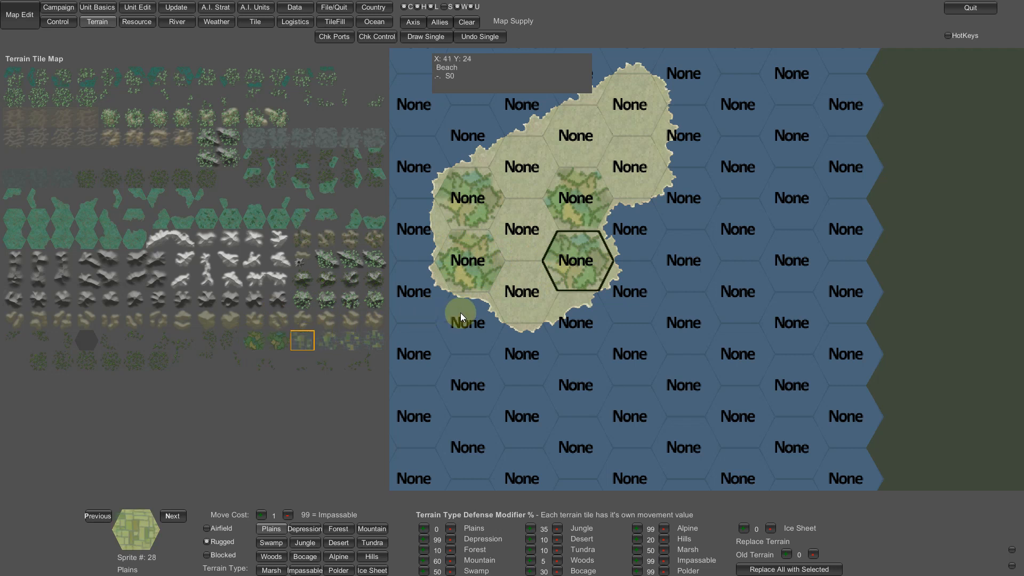
left_click(530, 302)
left_click(529, 248)
left_click(326, 341)
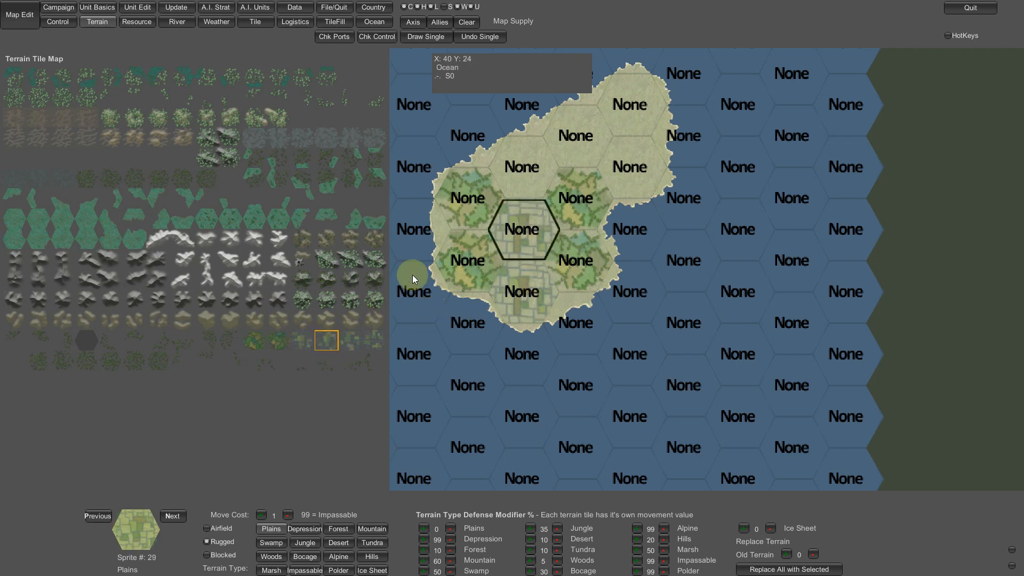
left_click(524, 179)
left_click(589, 137)
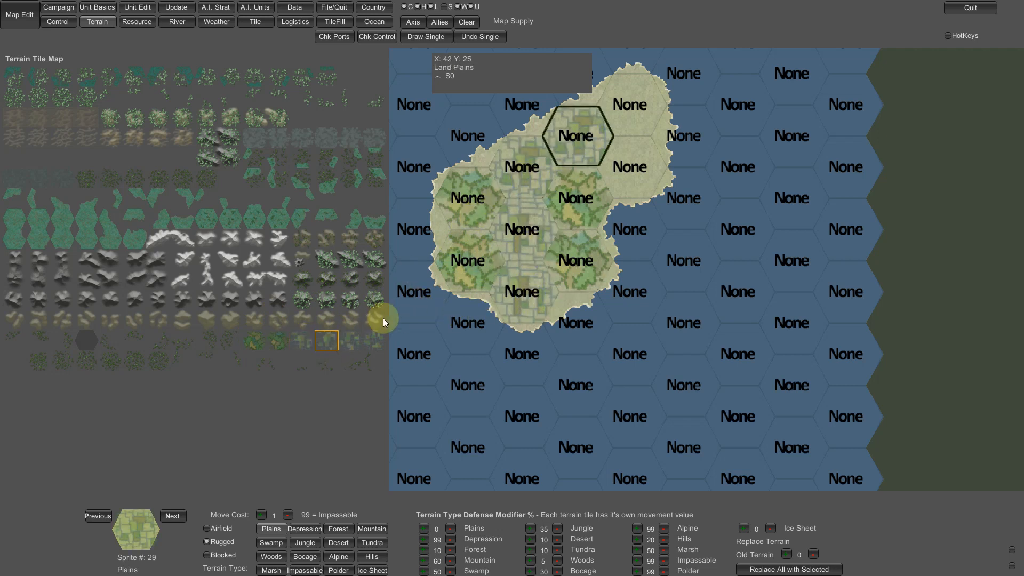
- Paint the island's last two northeastern hexes with the remaining field-pattern Plains variants, using sprite 31 on the northernmost hex
left_click(350, 342)
left_click(646, 174)
left_click(375, 341)
left_click(637, 95)
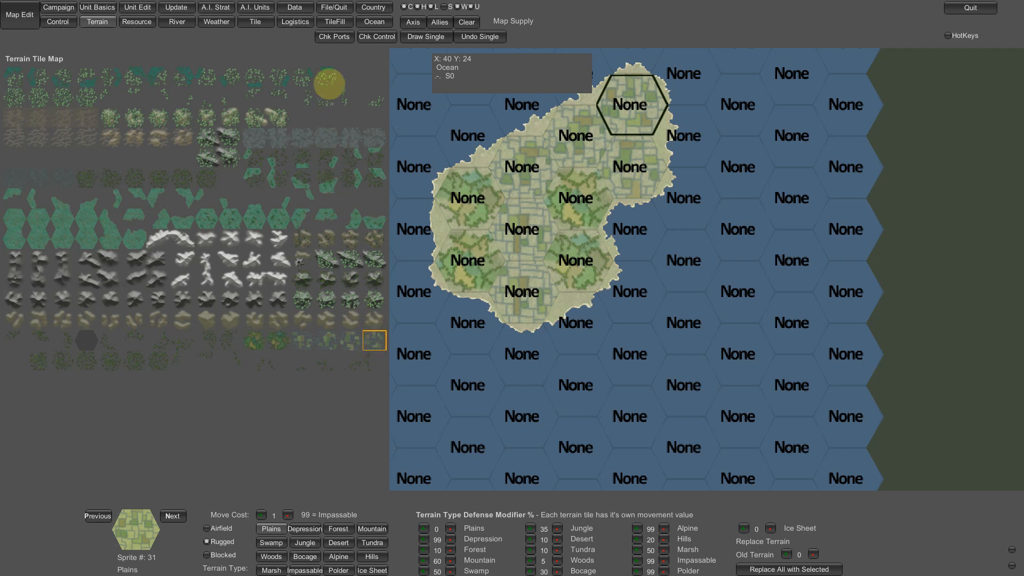
- Apply the brown tile fill, sprite 97, across the upper-right island up to its coast
mouse_move(320, 27)
left_mouse_down()
mouse_move(353, 16)
mouse_move(324, 33)
left_mouse_up()
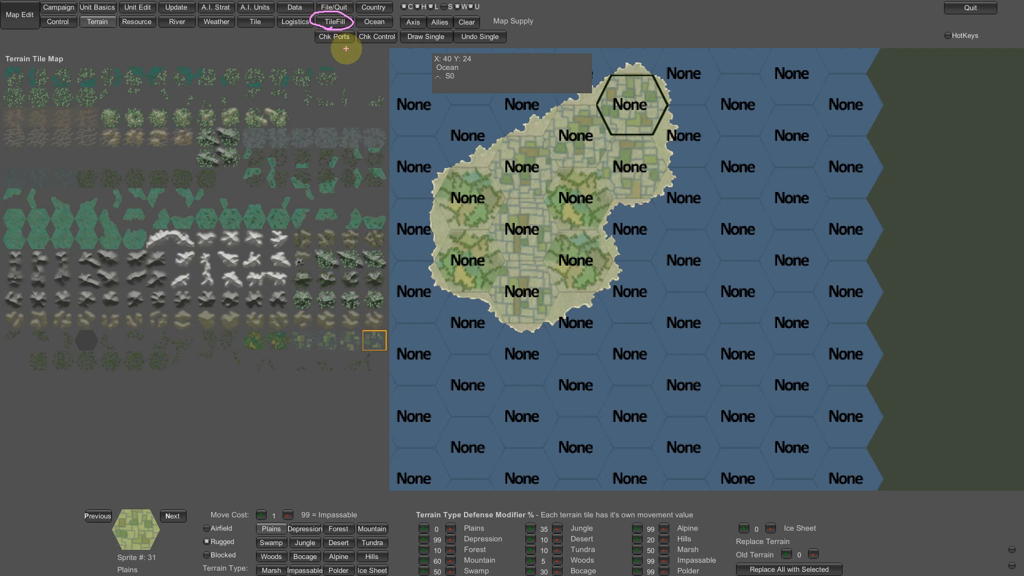
left_click(336, 22)
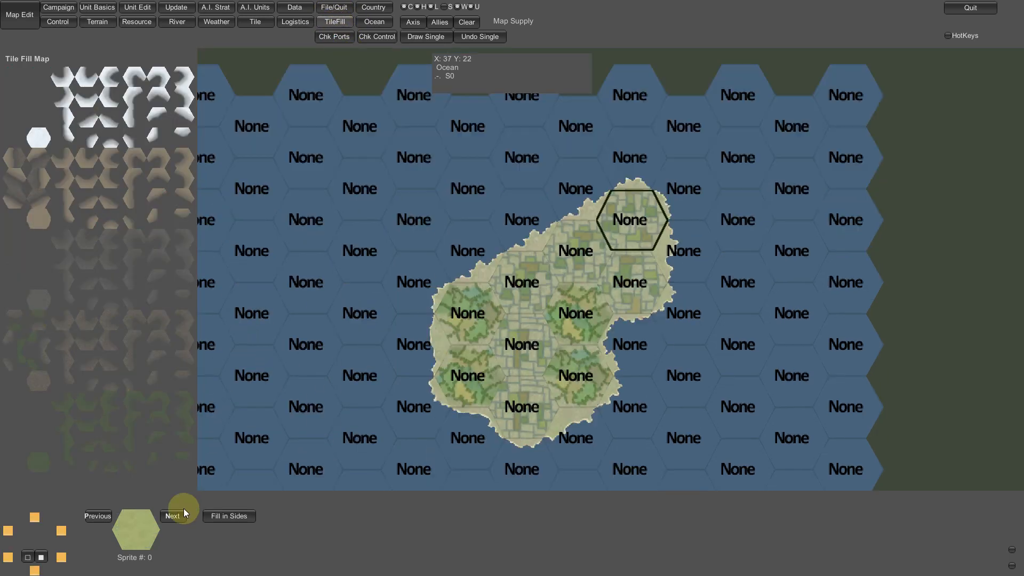
left_click(39, 219)
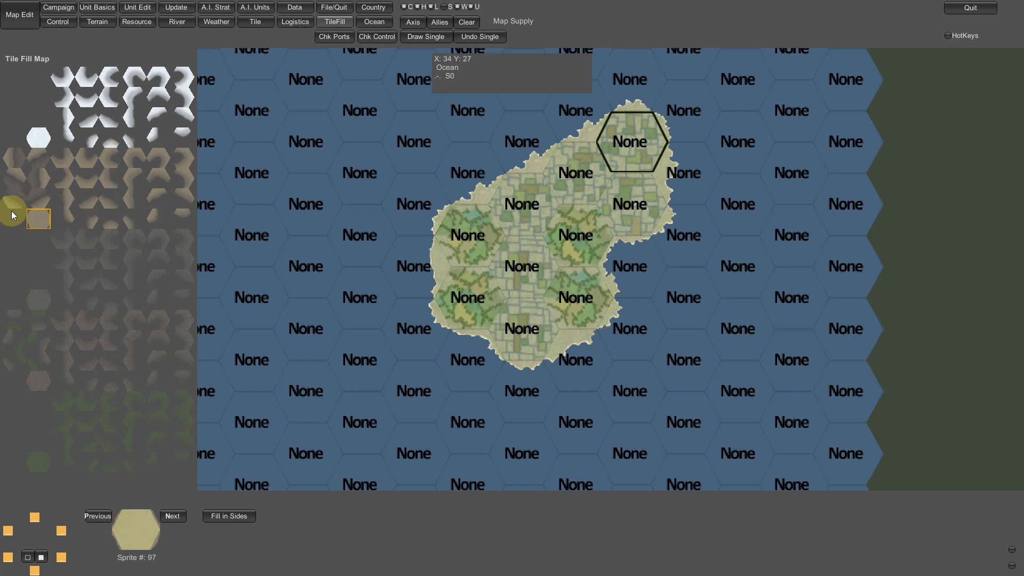
left_click(415, 341)
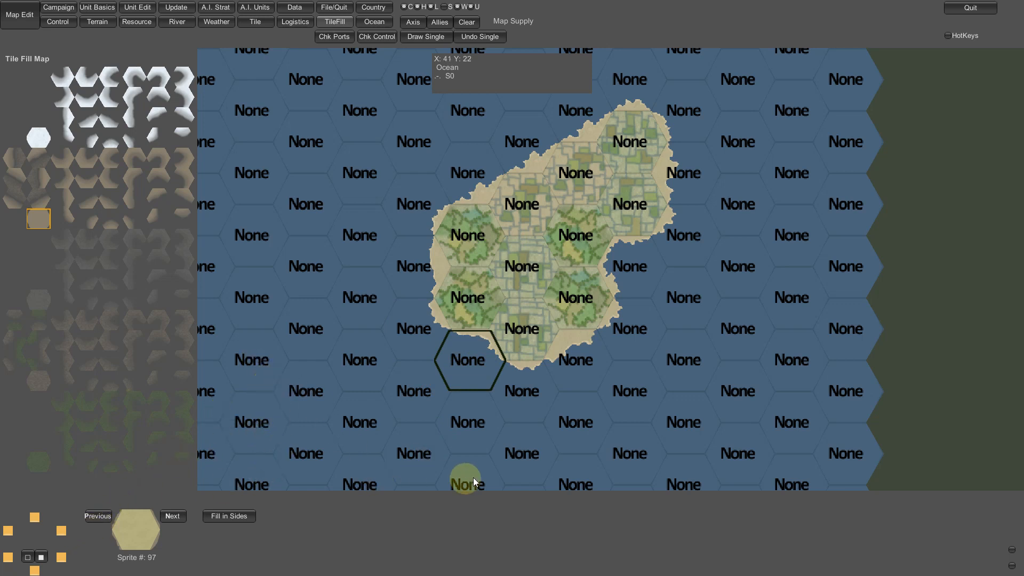
- Switch to the general map editing tools and examine the label and port settings and the lower-left island
key("Left")
left_click(20, 21)
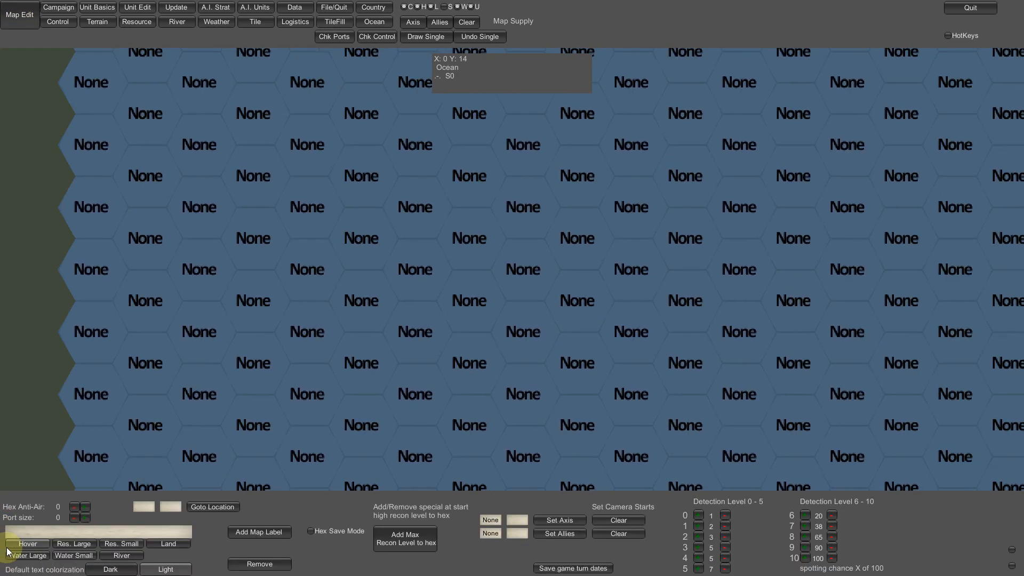
left_click(163, 534)
scroll(288, 475, "down", 3)
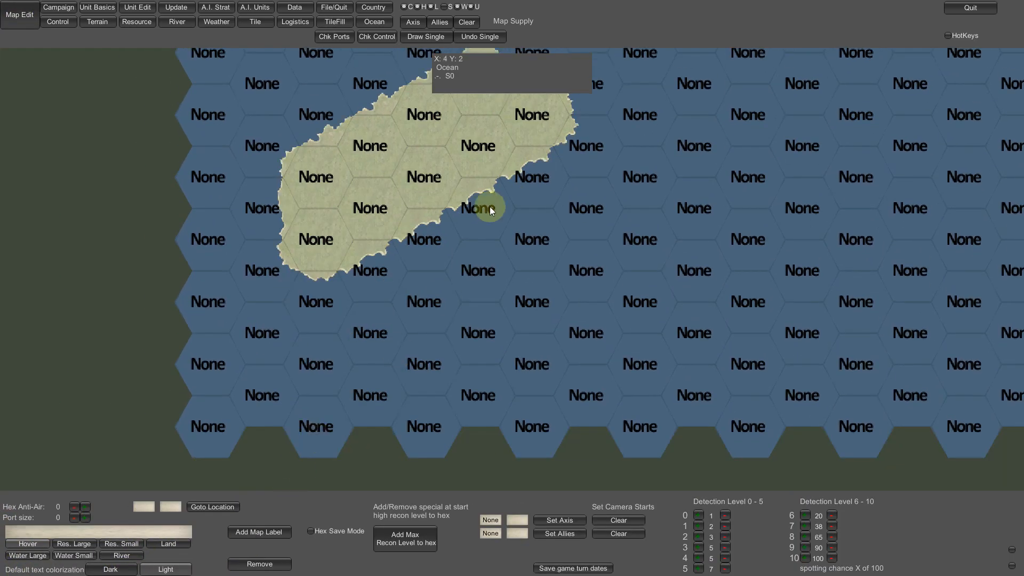
scroll(463, 139, "up", 5)
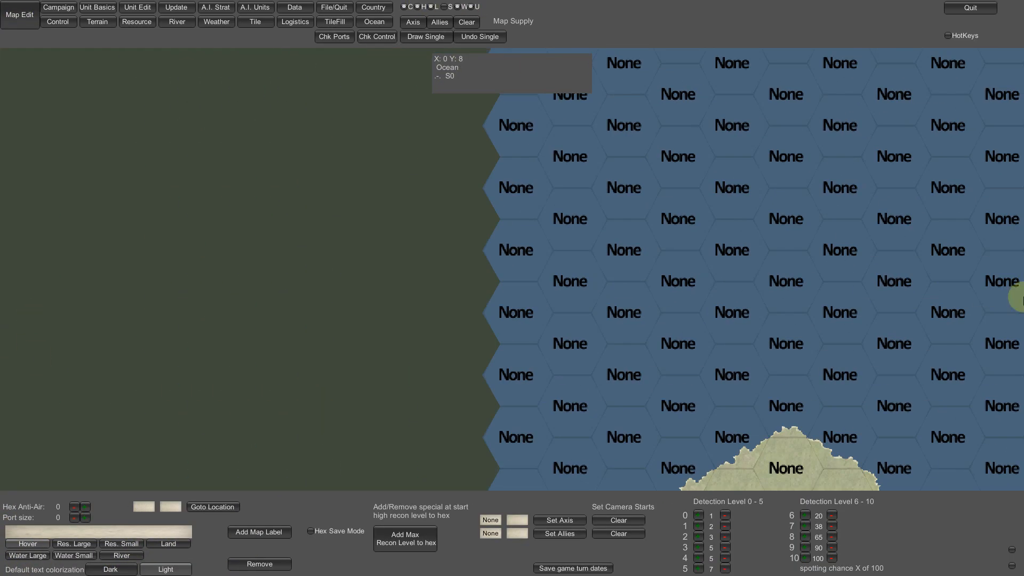
mouse_move(1014, 299)
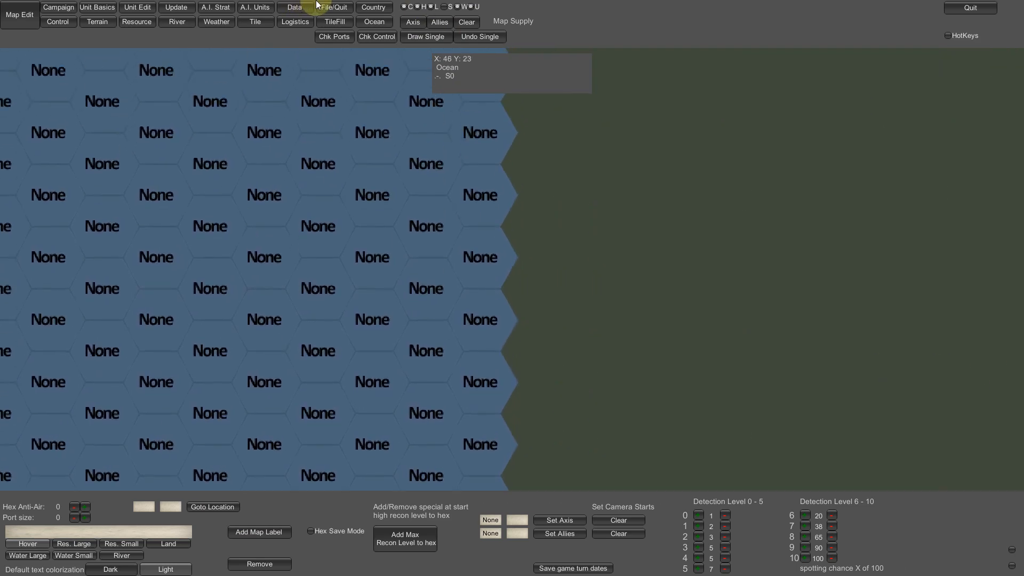
mouse_move(462, 12)
mouse_move(213, 569)
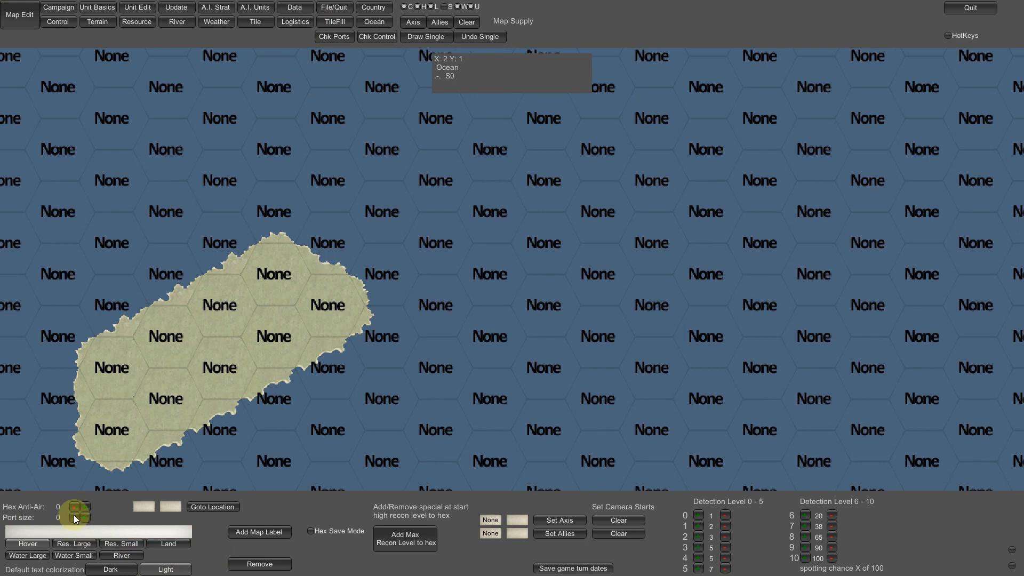
mouse_move(16, 555)
scroll(423, 279, "up", 5)
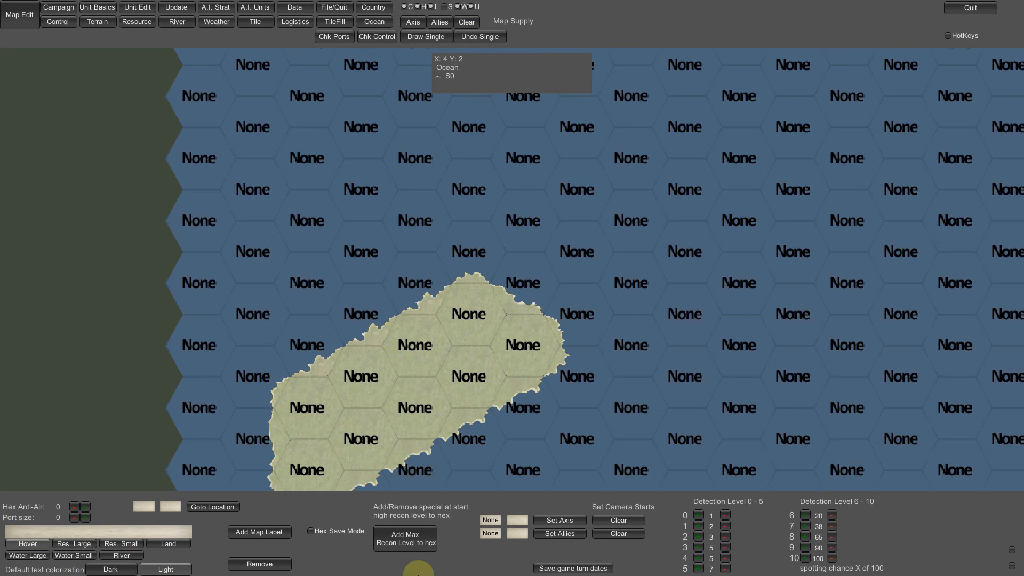
- Paint Plains terrain sprite 26 on the lower-left island's northern western-edge hex and on the hex two columns east of it
scroll(462, 327, "down", 4)
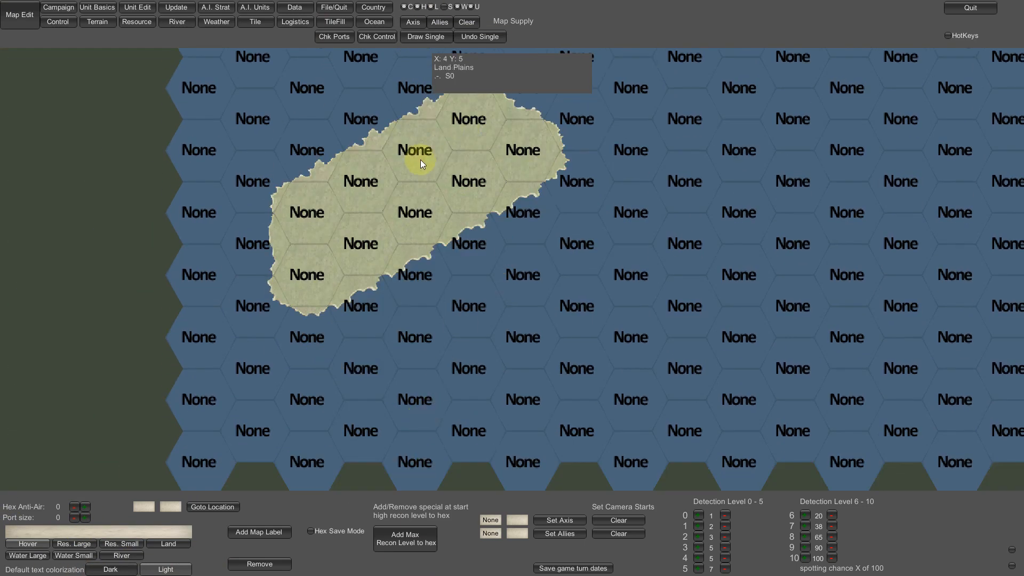
left_click(100, 22)
left_click(255, 344)
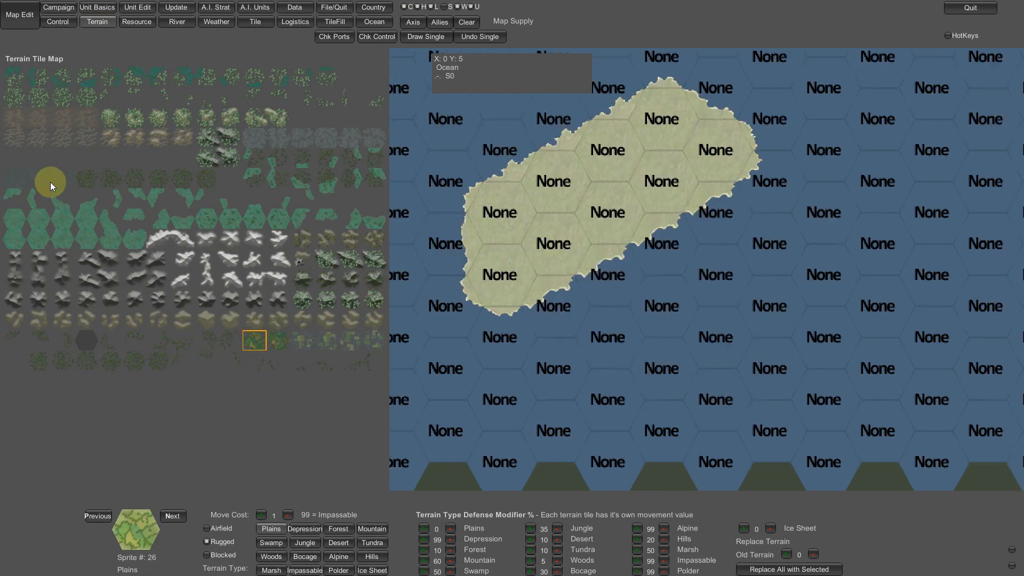
left_click(620, 228)
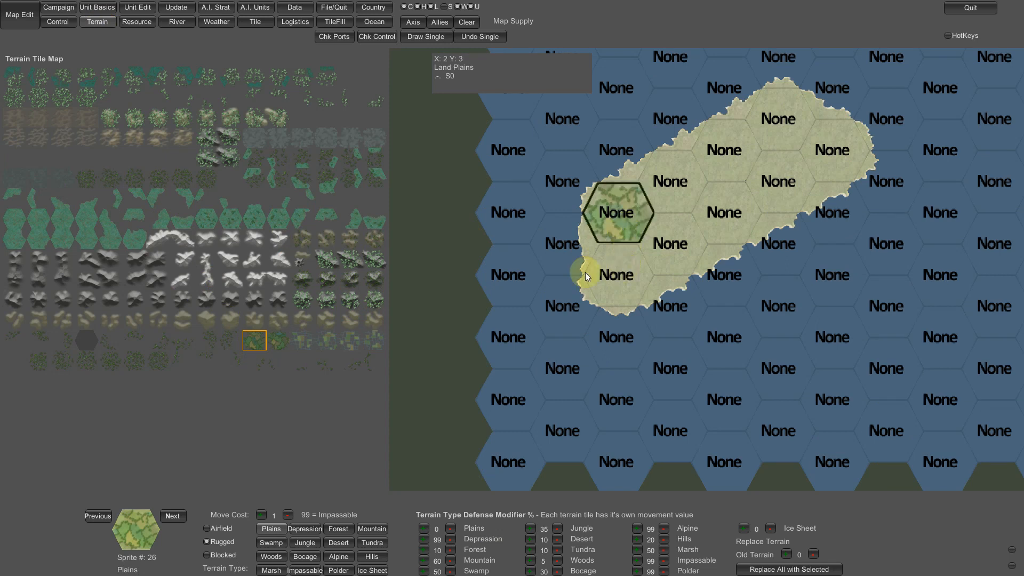
left_click(720, 235)
- Paint Plains sprite 27 on the hex just south between the two painted hexes and on the island's northernmost hex
left_click(278, 341)
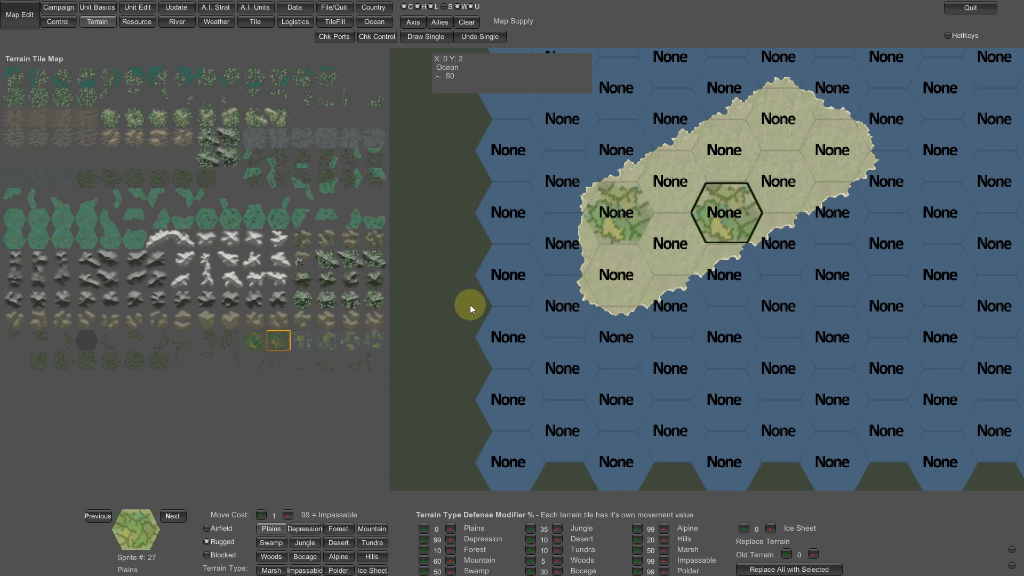
left_click(669, 254)
left_click(785, 130)
left_click(430, 284)
- Paint field-pattern Plains sprite 28 on two central hexes and sprite 29 on the northwestern hex between them
left_click(304, 340)
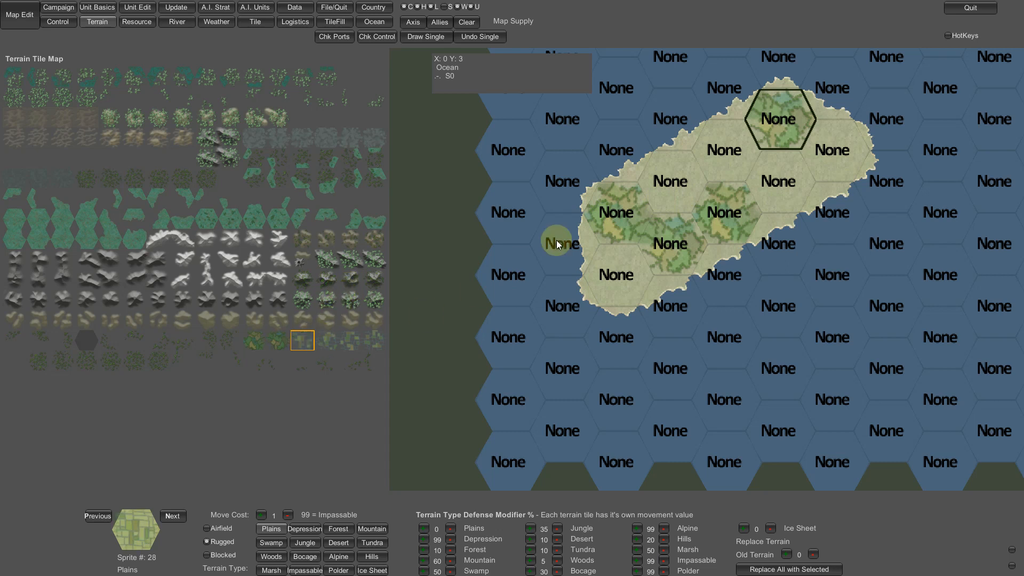
left_click(653, 184)
left_click(800, 200)
left_click(327, 340)
left_click(715, 143)
- Paint the easternmost hex with Plains sprite 30 and the southernmost hex with sprite 31, also applying it to the southern and northern coast hexes
left_click(352, 342)
left_click(825, 162)
left_click(619, 303)
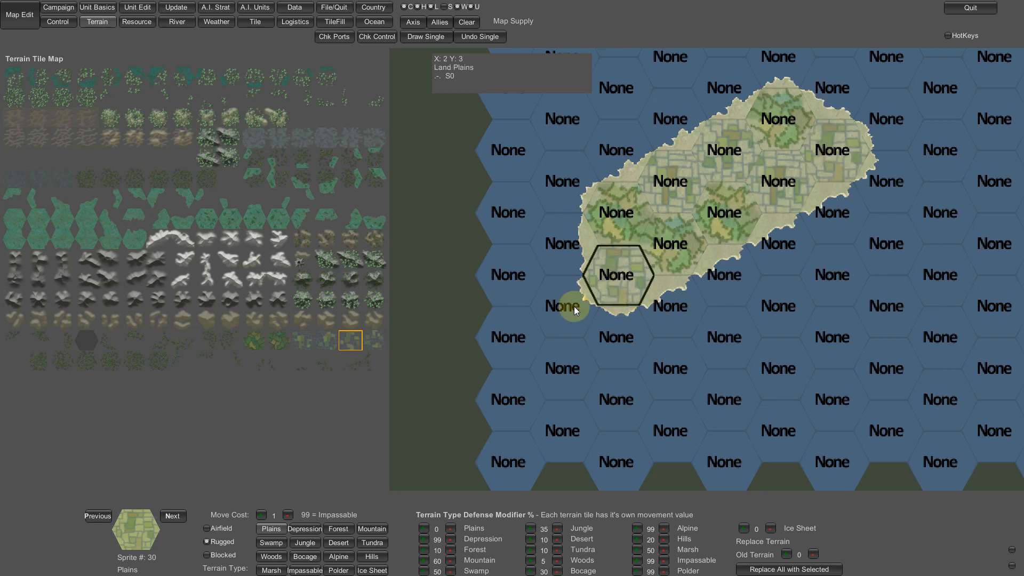
left_click(378, 341)
left_click(632, 292)
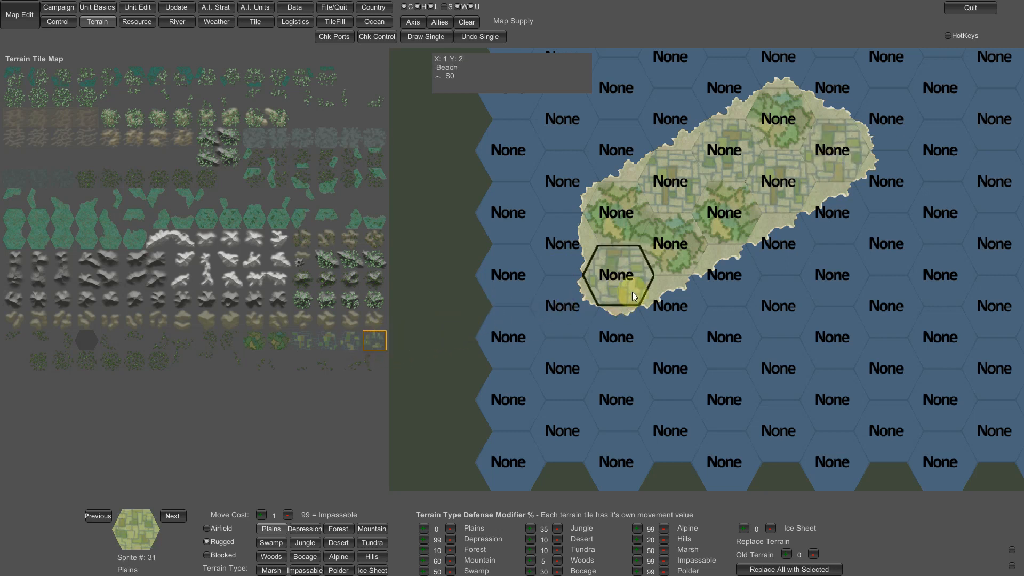
left_click(663, 280)
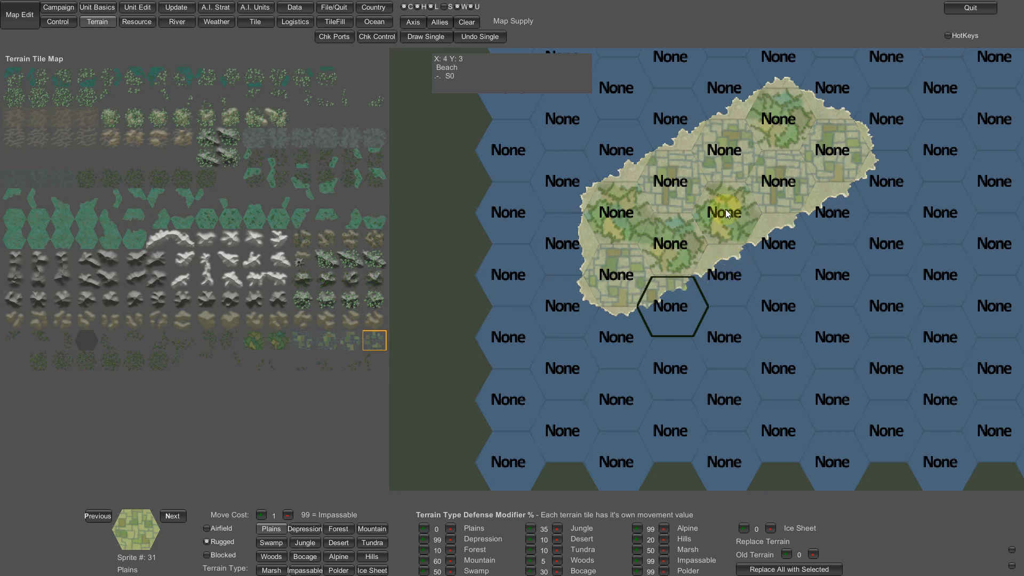
left_click(688, 143)
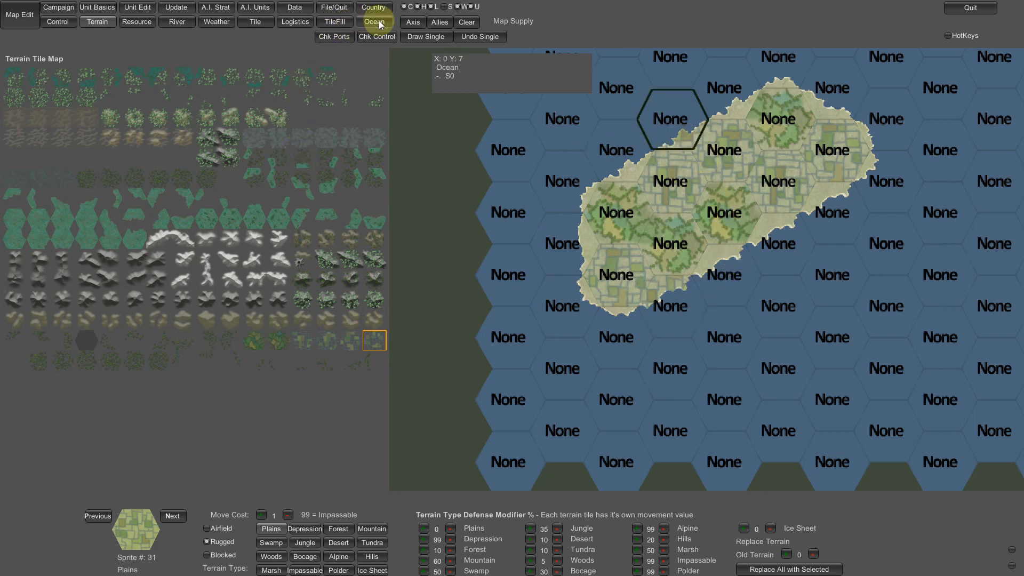
- Apply the brown tile fill, sprite 97, around the lower-left island's coast and the green fill, sprite 1, to its inland hexes
left_click(341, 22)
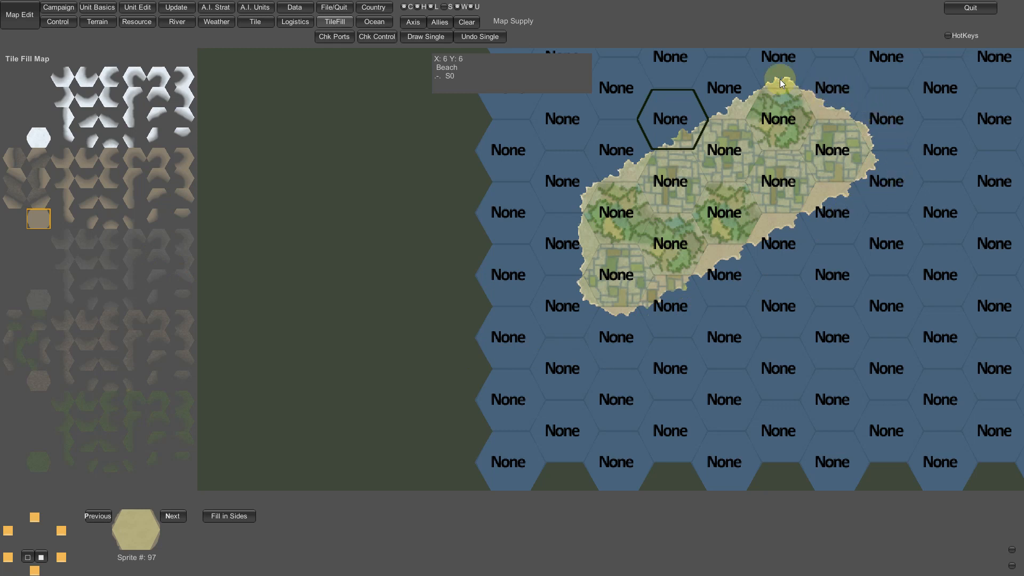
left_click(581, 307)
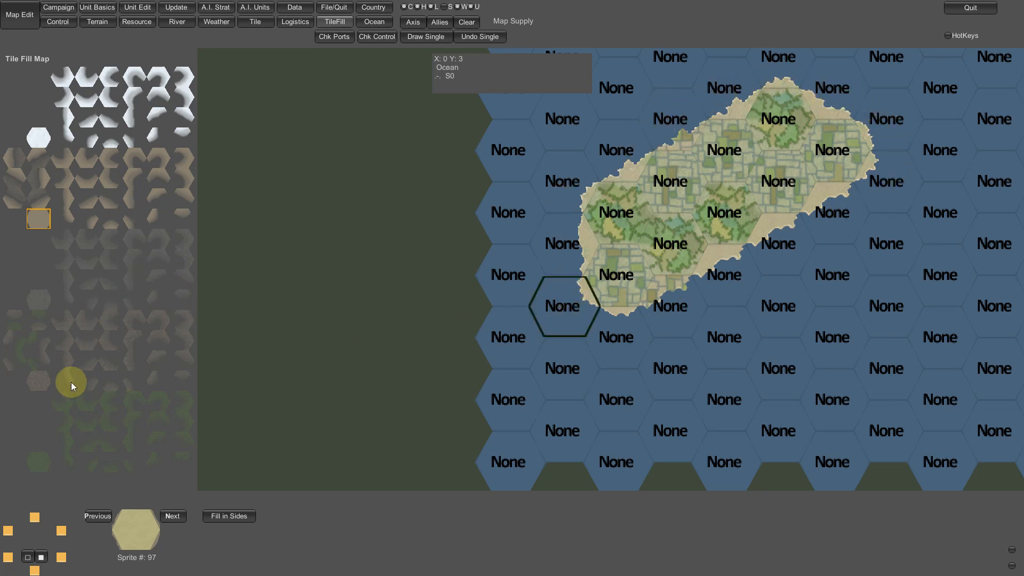
left_click(40, 459)
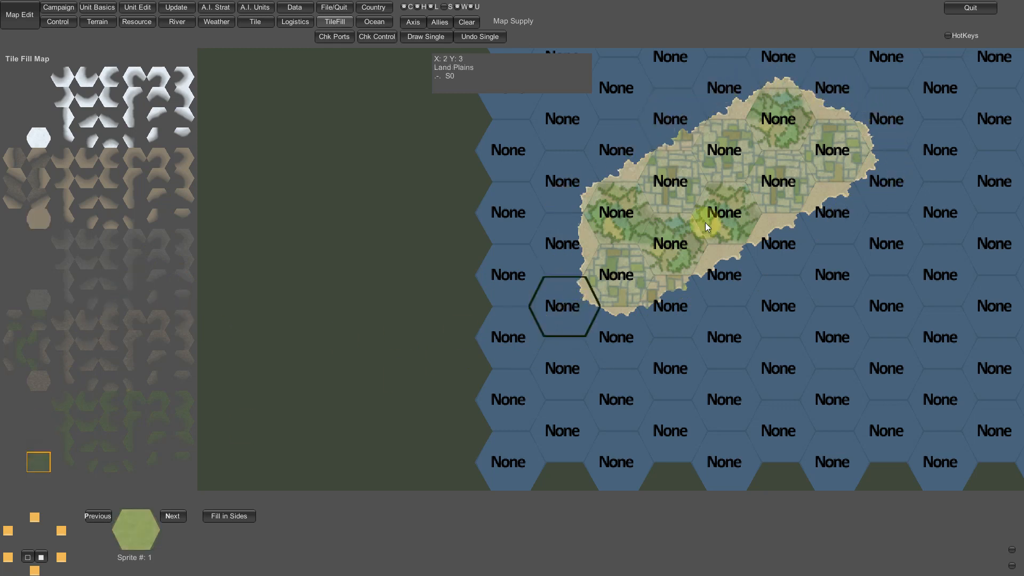
left_click(776, 172)
left_click(605, 275)
left_click(758, 150)
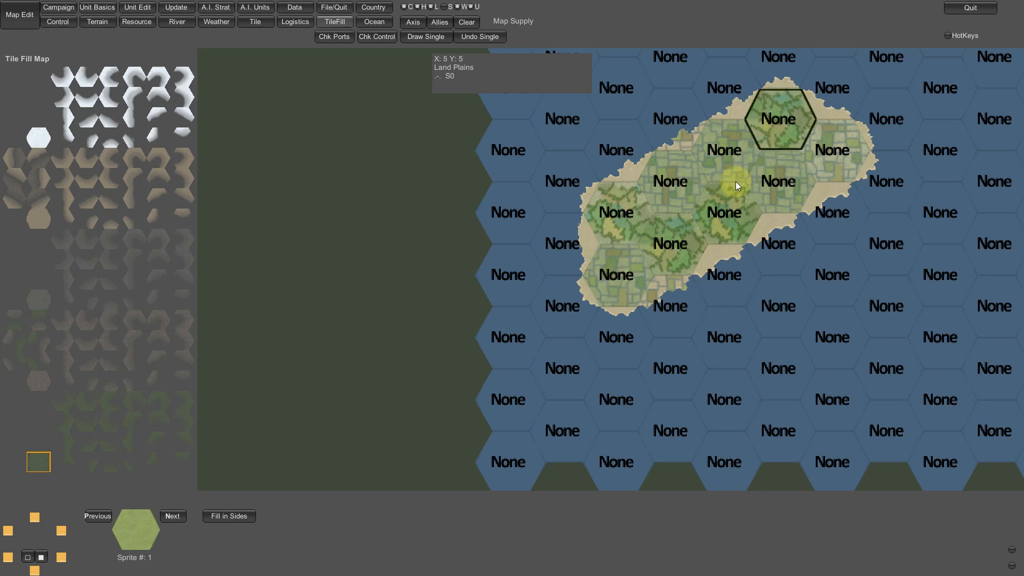
- Apply tile fill sprite 33 to the lower-left island's easternmost hex and the adjoining coast
left_click(39, 381)
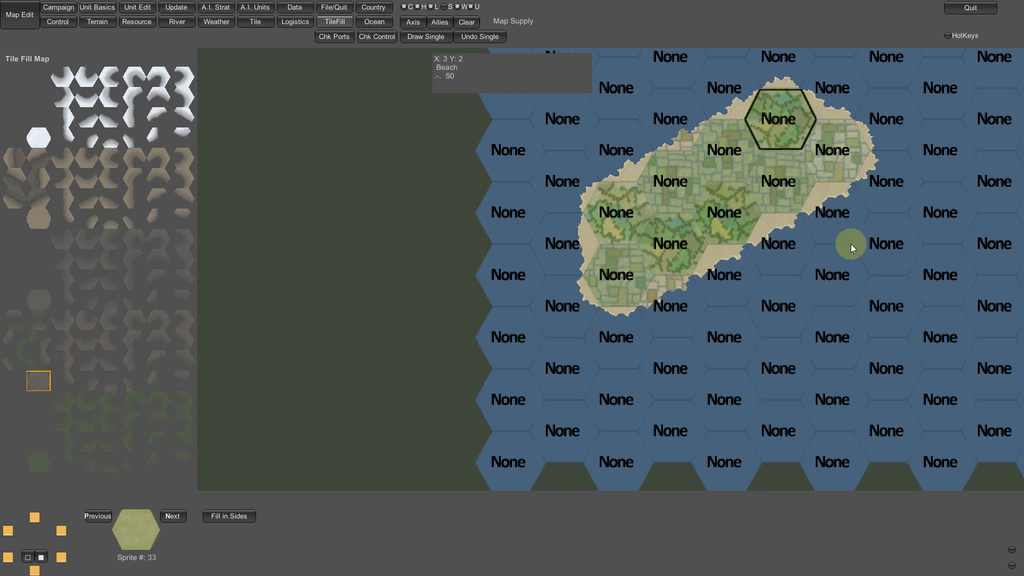
left_click(863, 167)
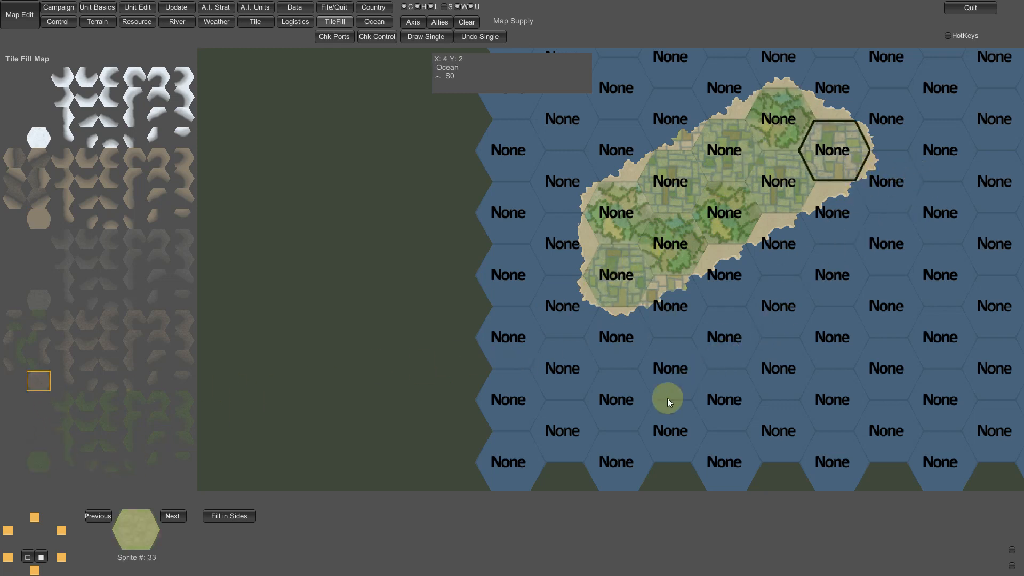
left_click(772, 237)
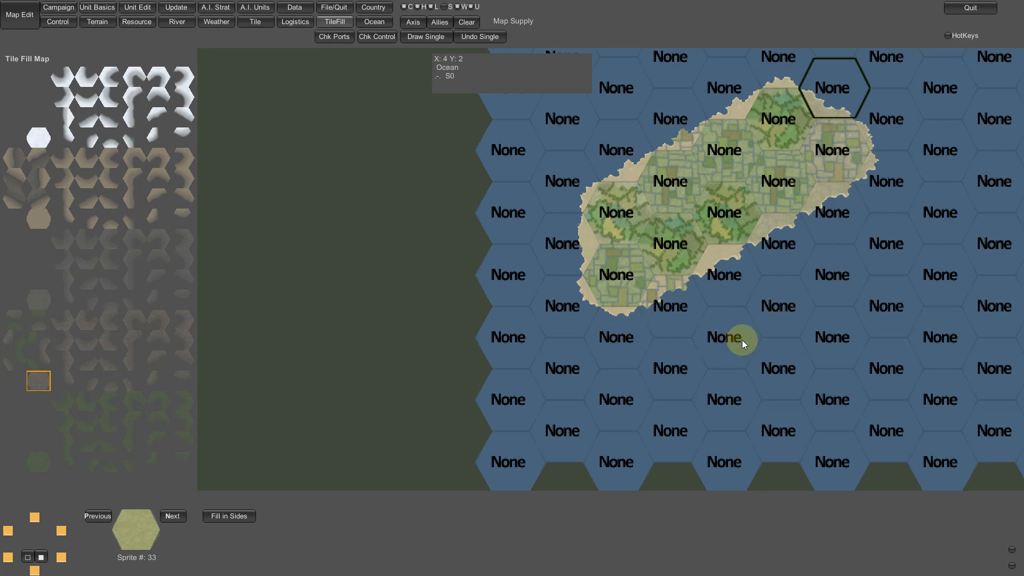
- Examine both finished islands and the surrounding ocean across the whole map
scroll(747, 333, "down", 2)
scroll(798, 245, "down", 1)
mouse_move(882, 4)
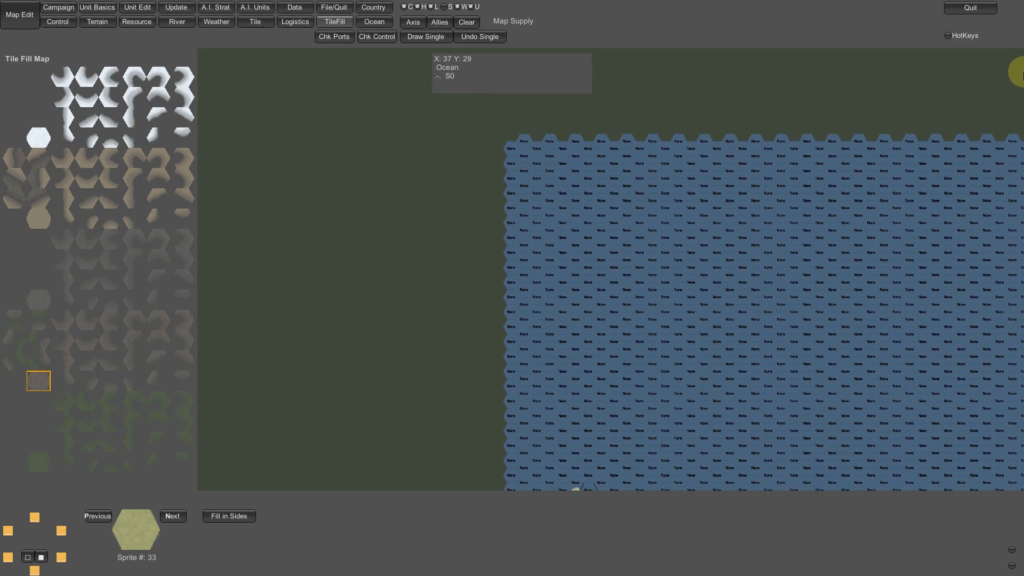
mouse_move(1013, 201)
scroll(764, 351, "up", 1)
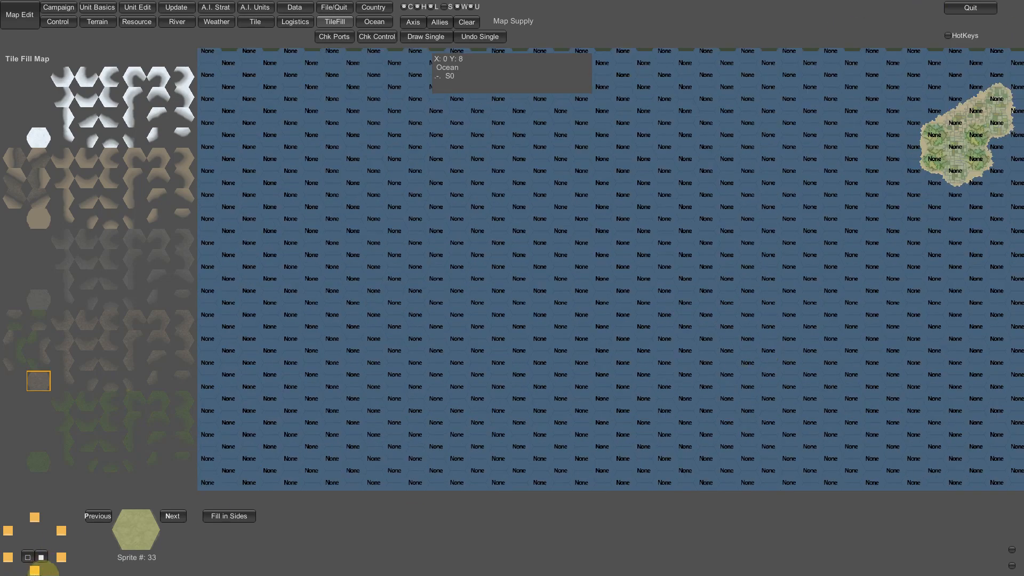
mouse_move(1, 394)
scroll(317, 442, "up", 1)
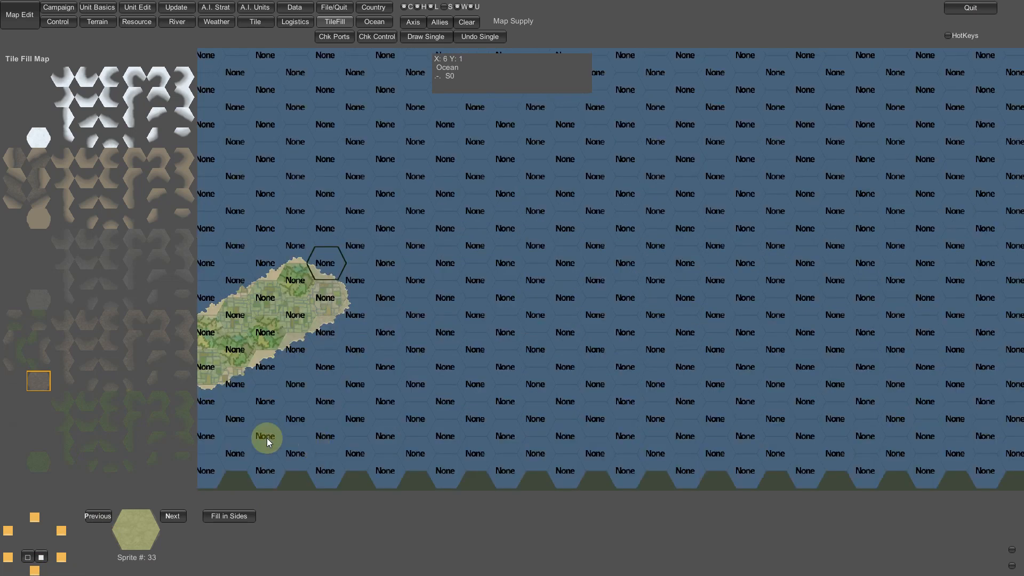
scroll(469, 476, "up", 1)
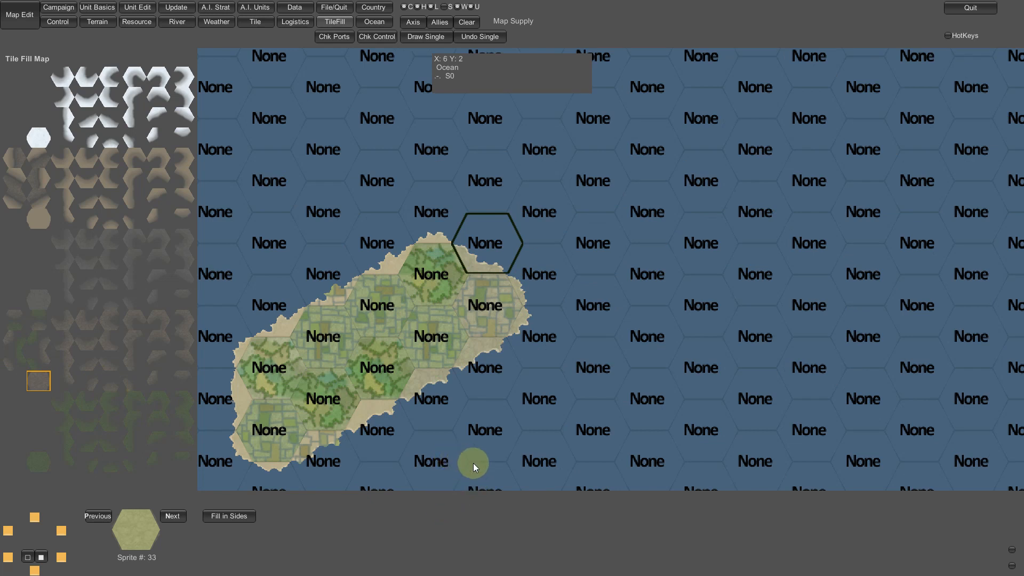
scroll(526, 459, "down", 2)
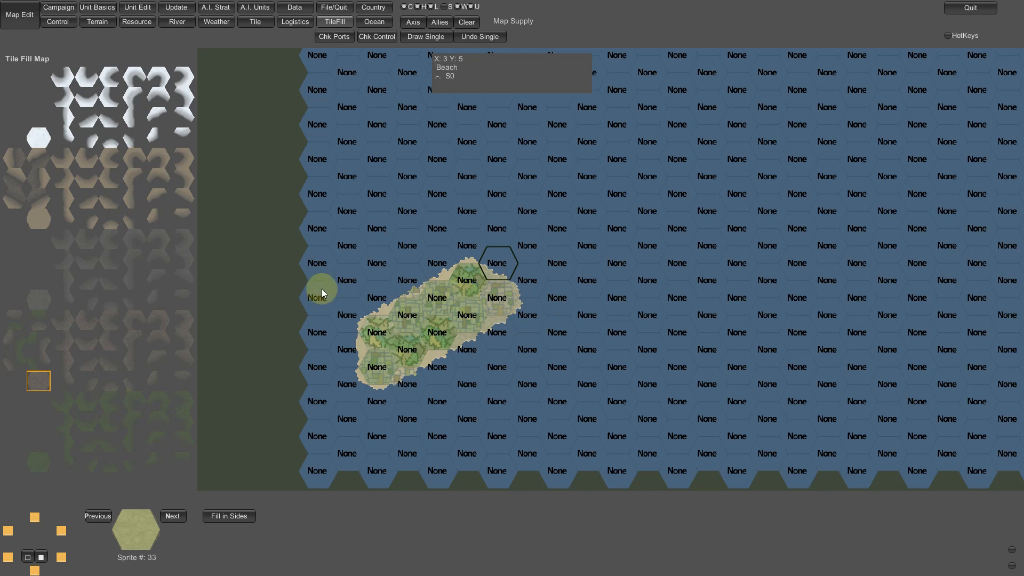
mouse_move(894, 42)
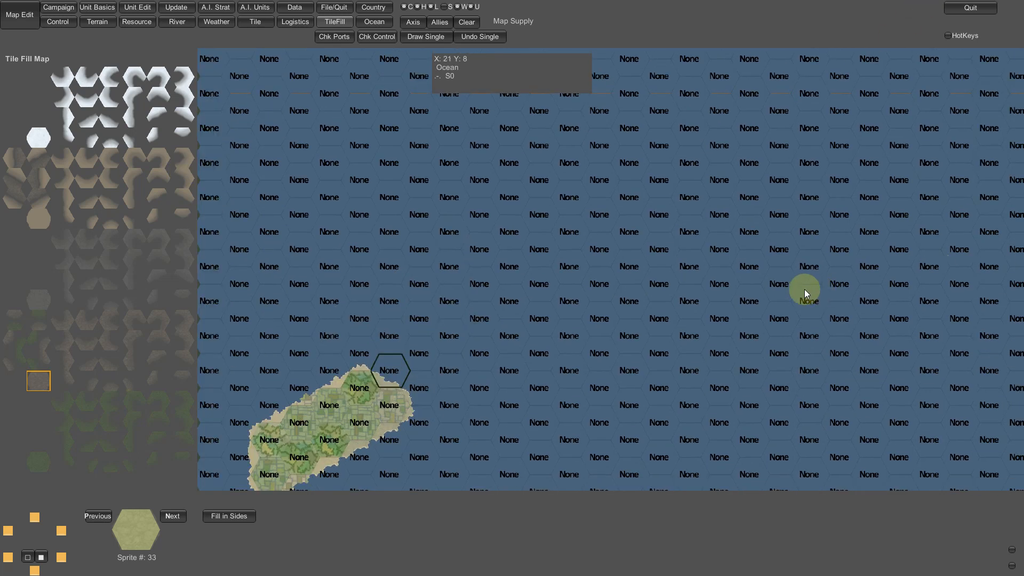
- Place single land hexes with land tile sprite 1 at X 17 Y 6 and X 34 Y 23
left_click(255, 24)
left_click(387, 407)
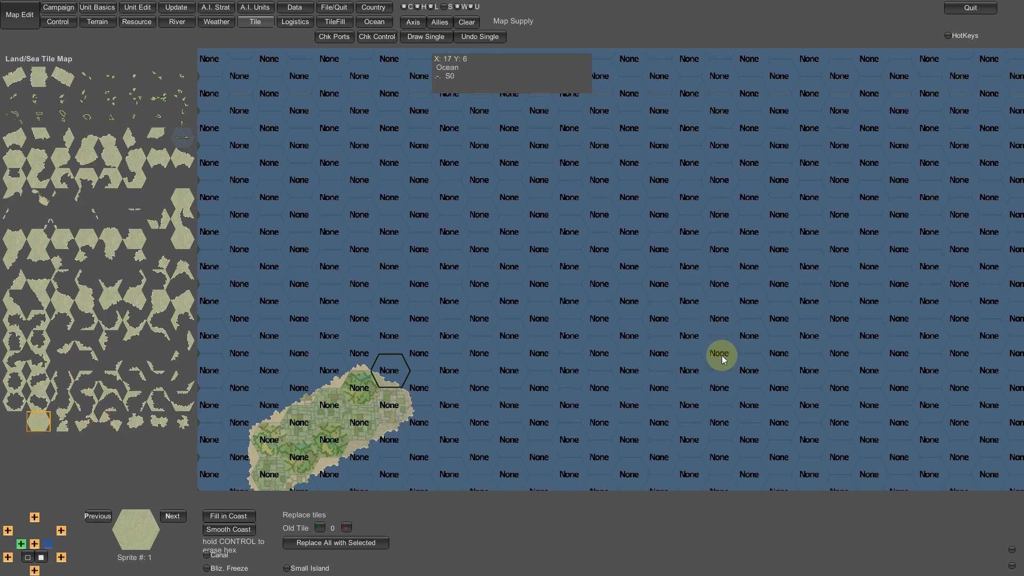
mouse_move(975, 59)
mouse_move(910, 487)
left_click(625, 187)
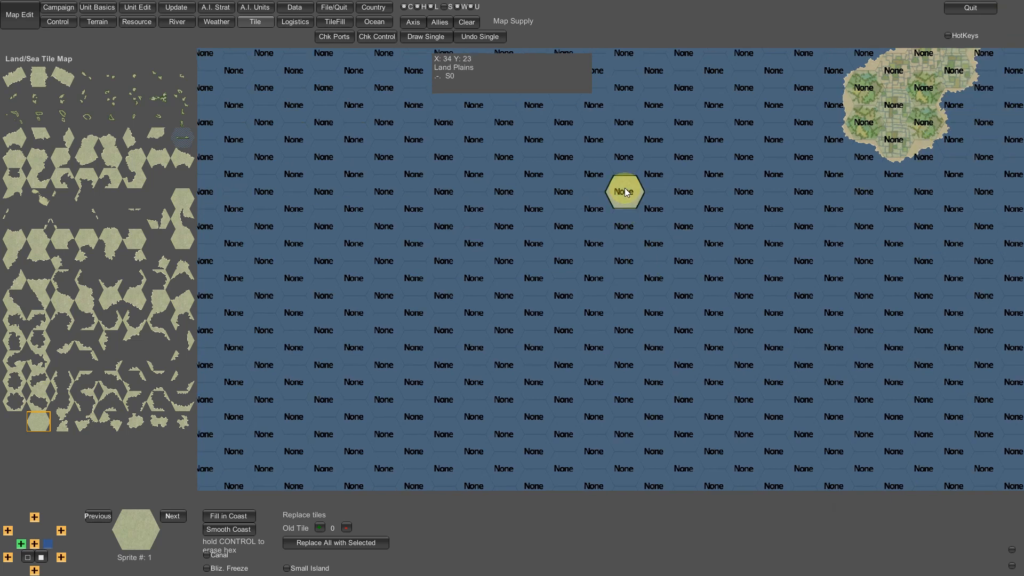
- Fill in the coast around the two new single-hex islands
mouse_move(434, 567)
mouse_move(73, 569)
mouse_move(248, 3)
mouse_move(5, 289)
mouse_move(334, 7)
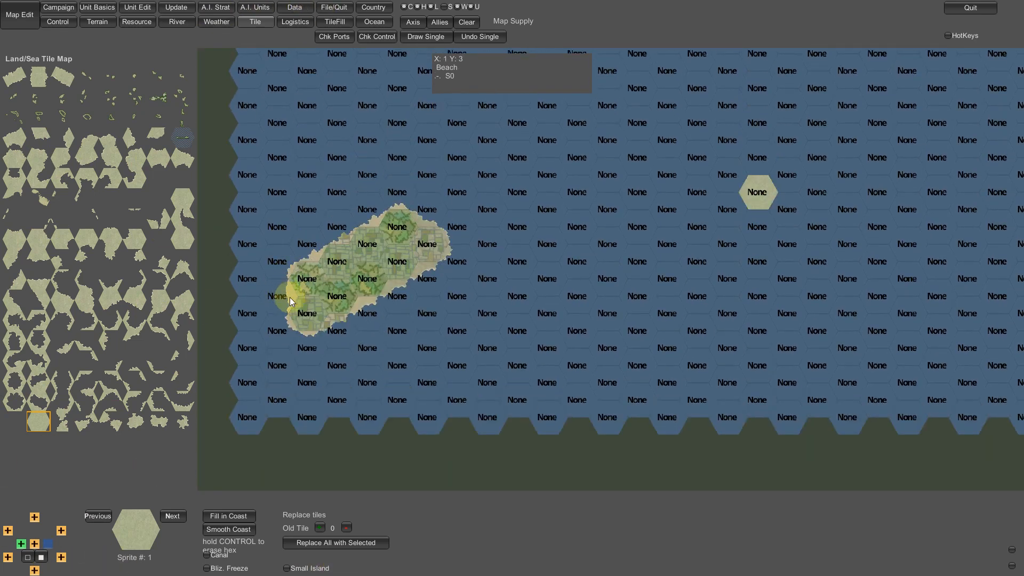
left_click(227, 516)
left_click(440, 388)
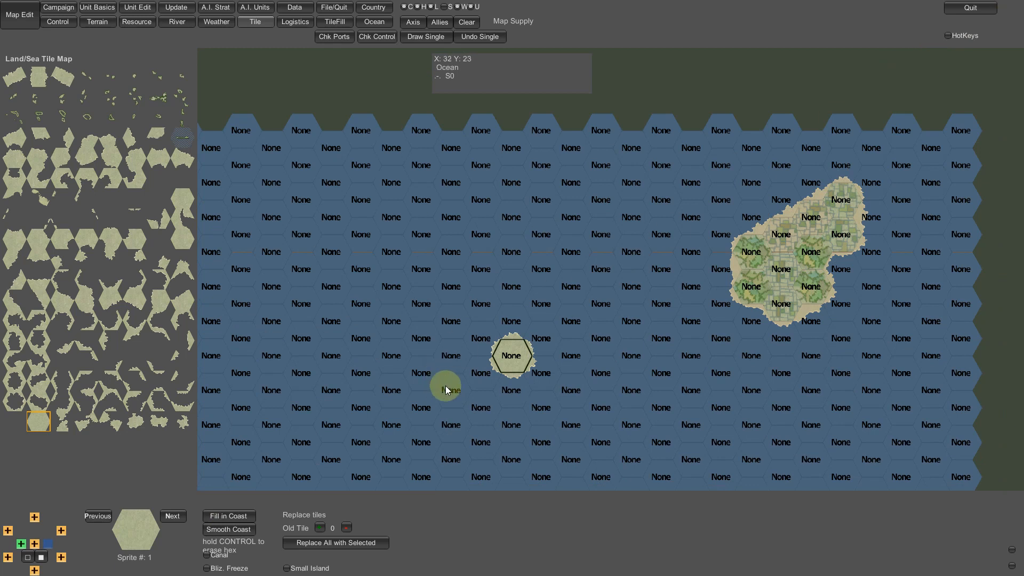
- Switch to the general map editing tools and look over the lower-left island and the nearby single-hex island
mouse_move(194, 530)
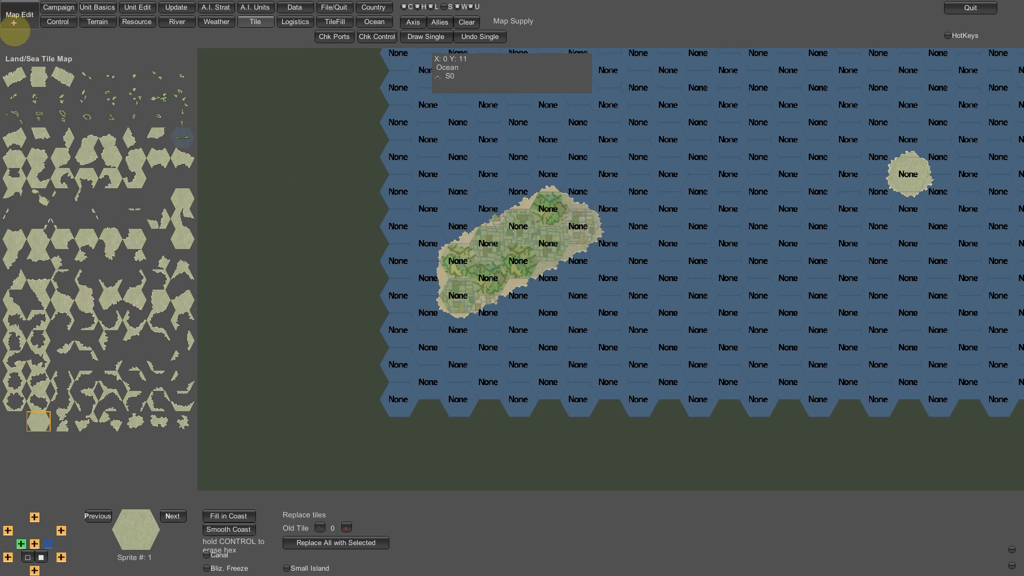
left_click_drag(16, 35, 54, 3)
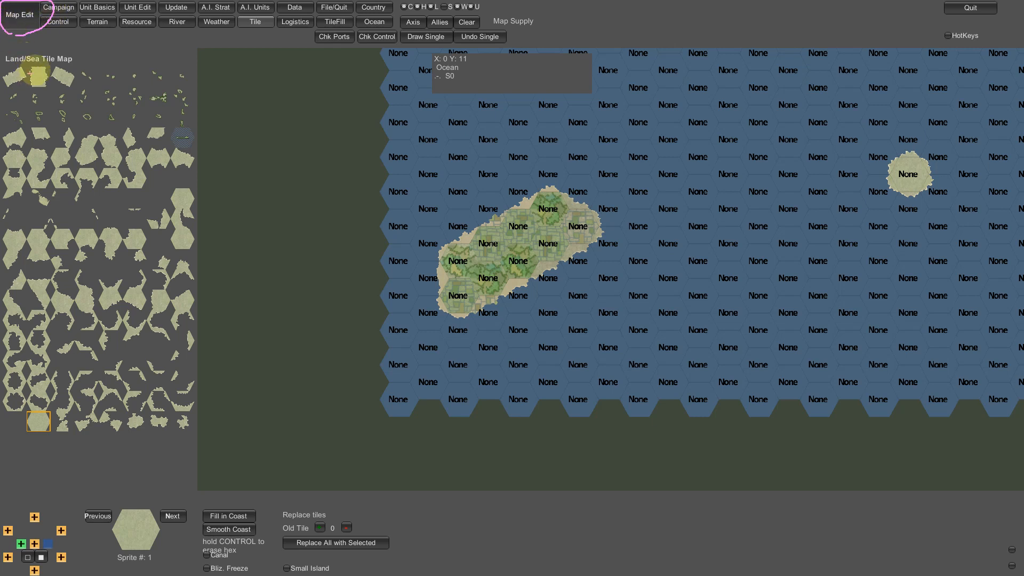
mouse_move(40, 45)
left_mouse_down()
mouse_move(200, 145)
mouse_move(167, 459)
mouse_move(25, 410)
mouse_move(12, 197)
mouse_move(20, 52)
left_mouse_up()
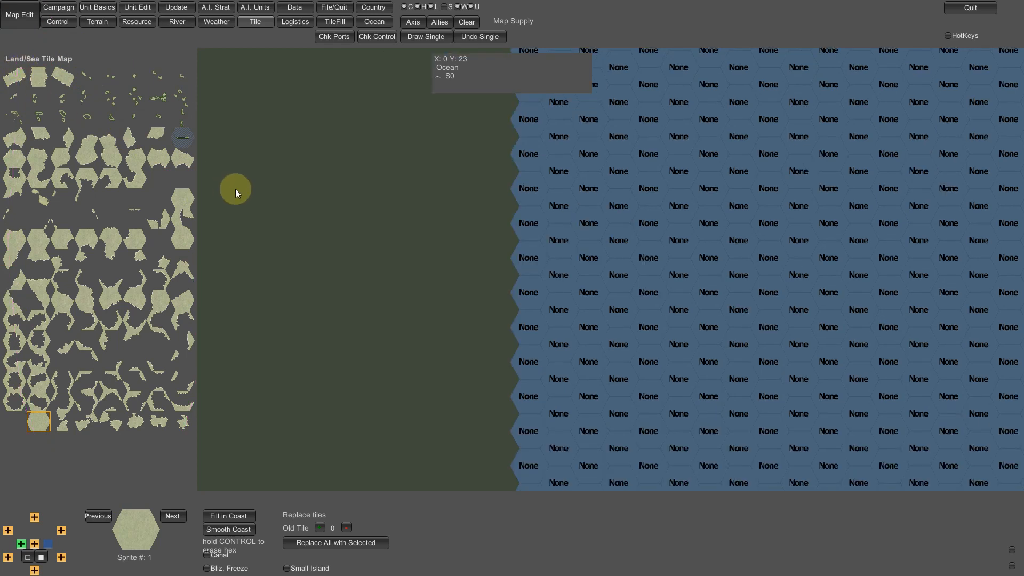
left_click(37, 21)
mouse_move(589, 21)
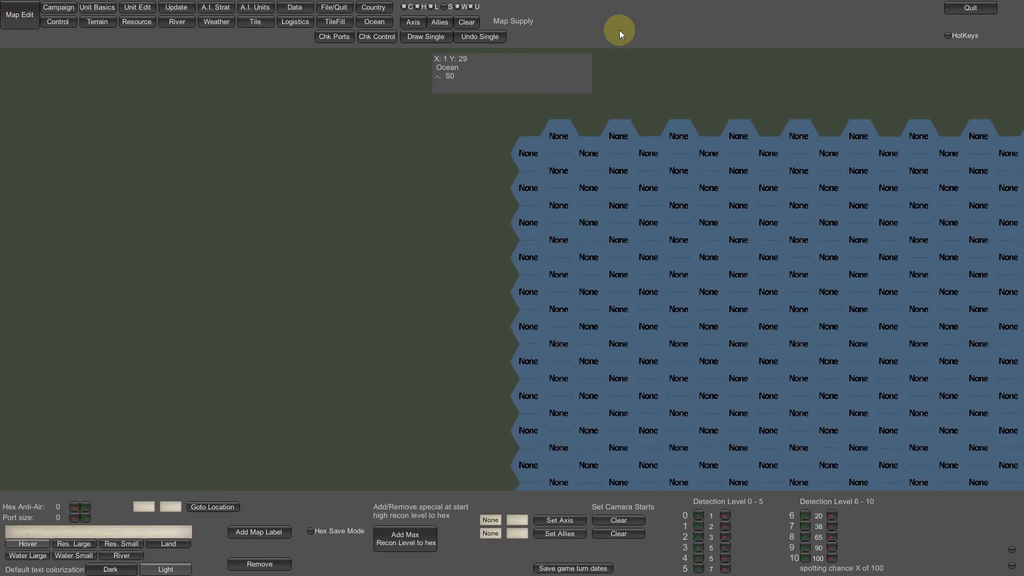
mouse_move(1017, 126)
mouse_move(480, 575)
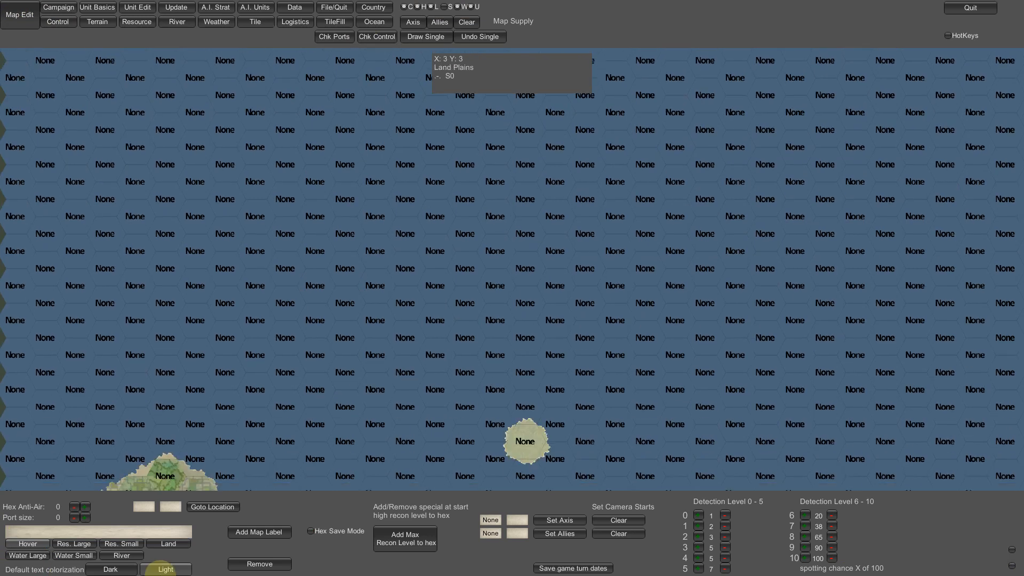
mouse_move(1, 293)
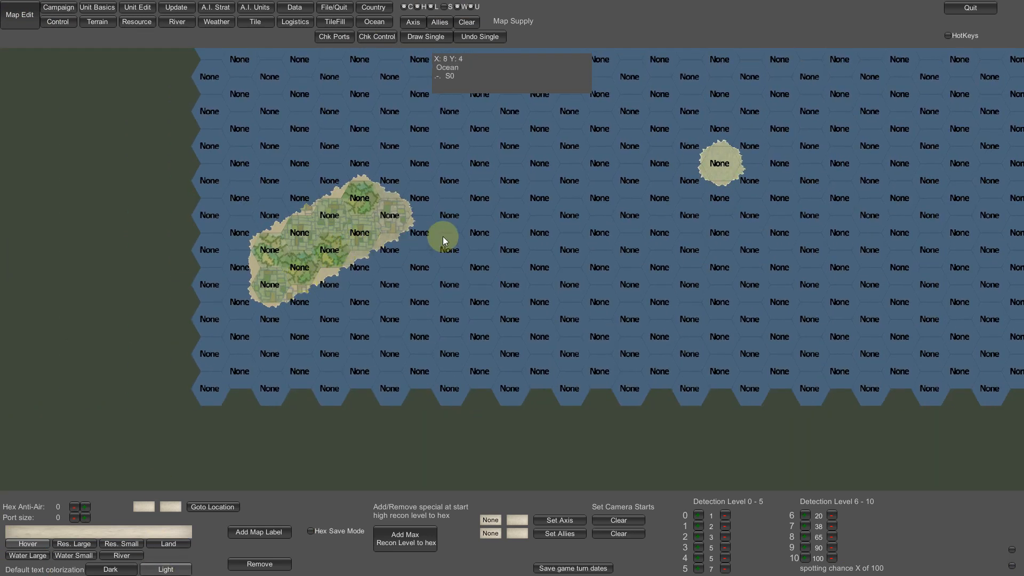
mouse_move(746, 1)
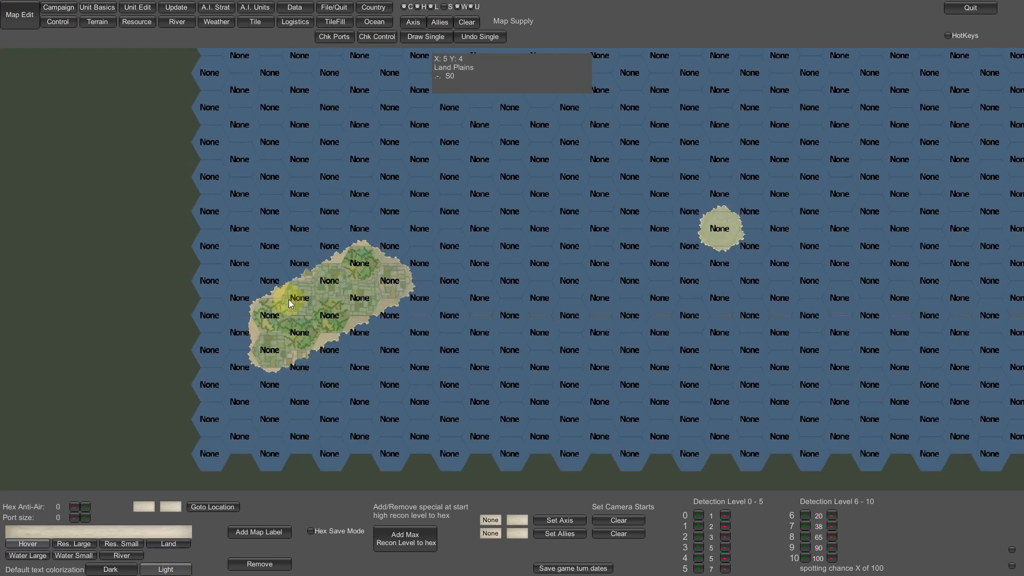
mouse_move(1023, 320)
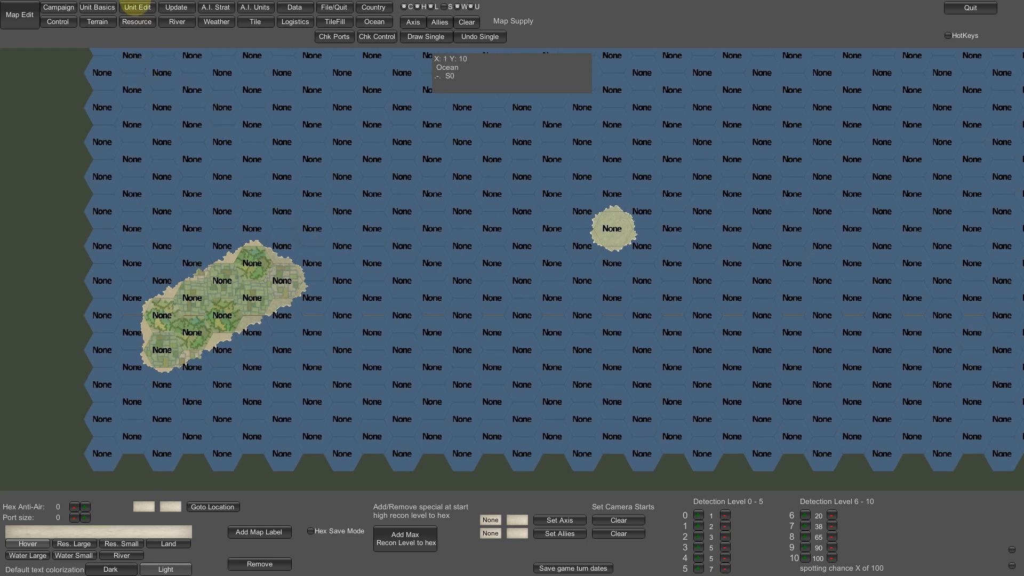
mouse_move(146, 35)
left_mouse_down()
mouse_move(116, 18)
mouse_move(147, 35)
left_mouse_up()
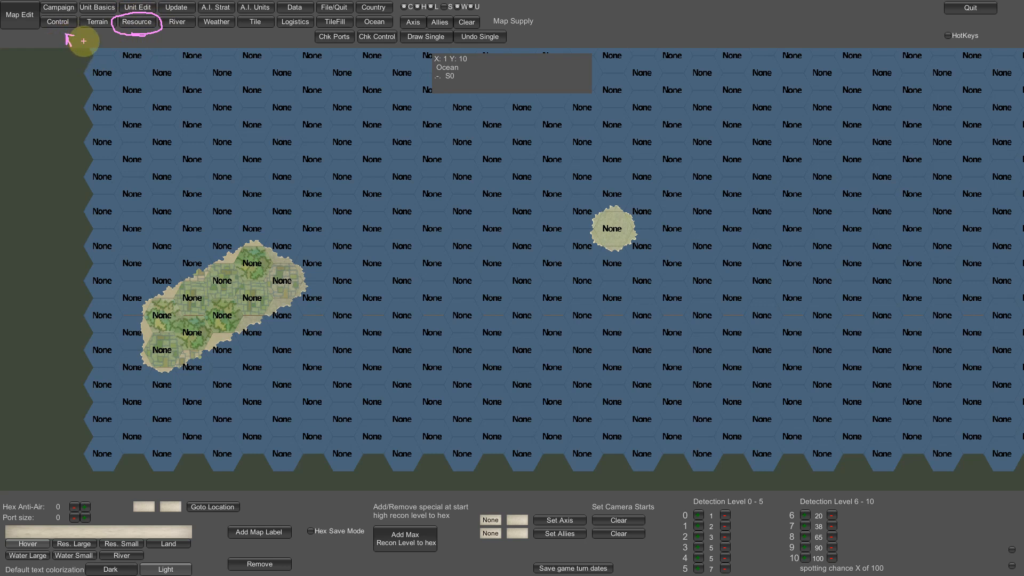
- Place an Urban Port with production 25 (resource sprite 40) on the easternmost land hex of the southwest island
key("Up")
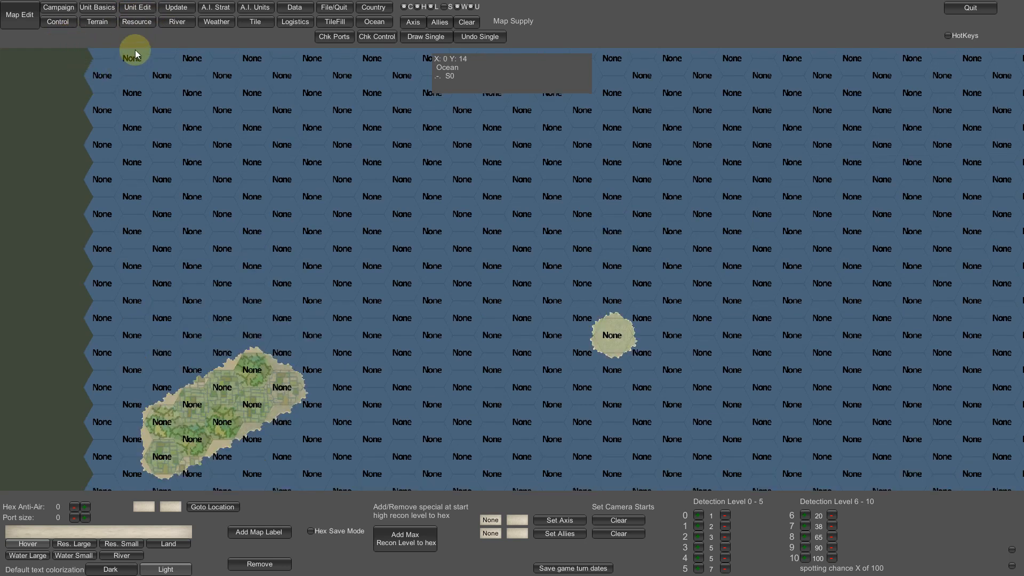
left_click(137, 22)
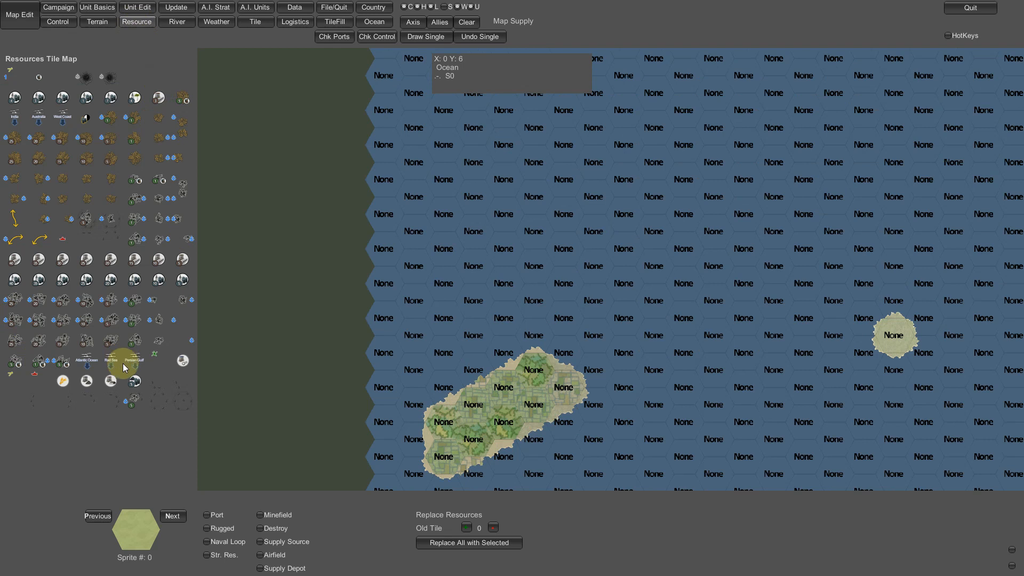
key("Down")
scroll(648, 403, "up", 1)
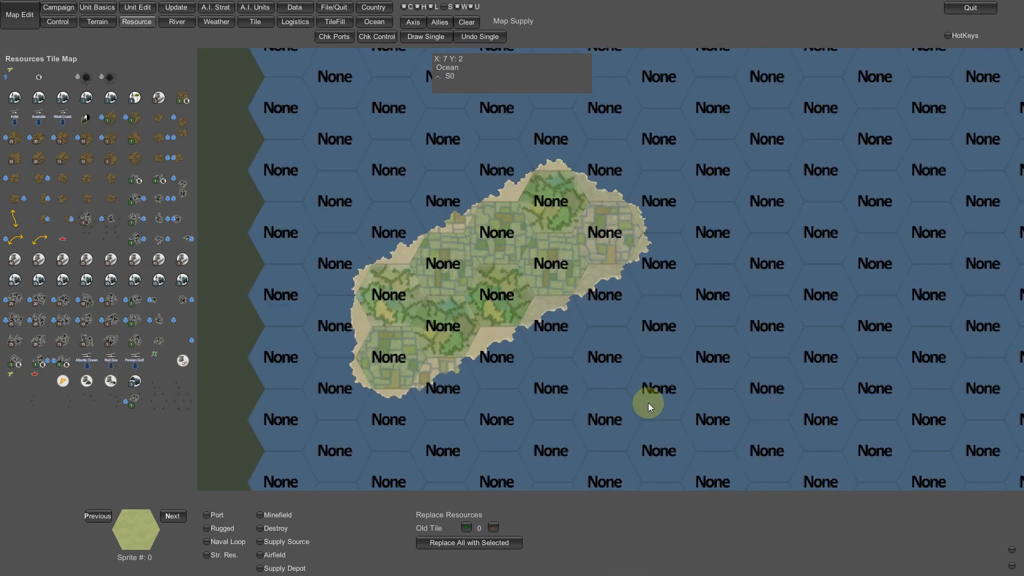
key("Right")
key("Left")
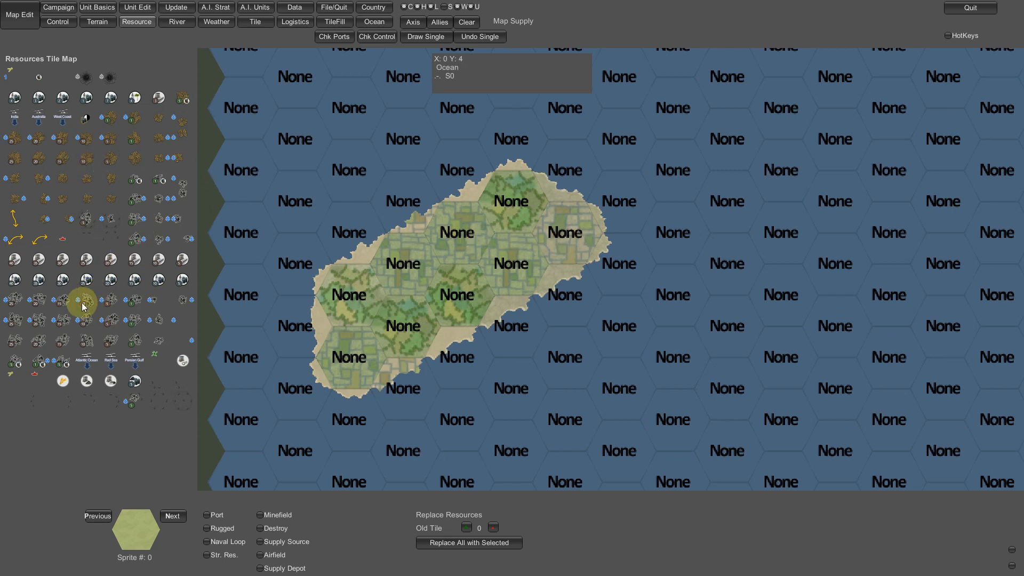
left_click(15, 299)
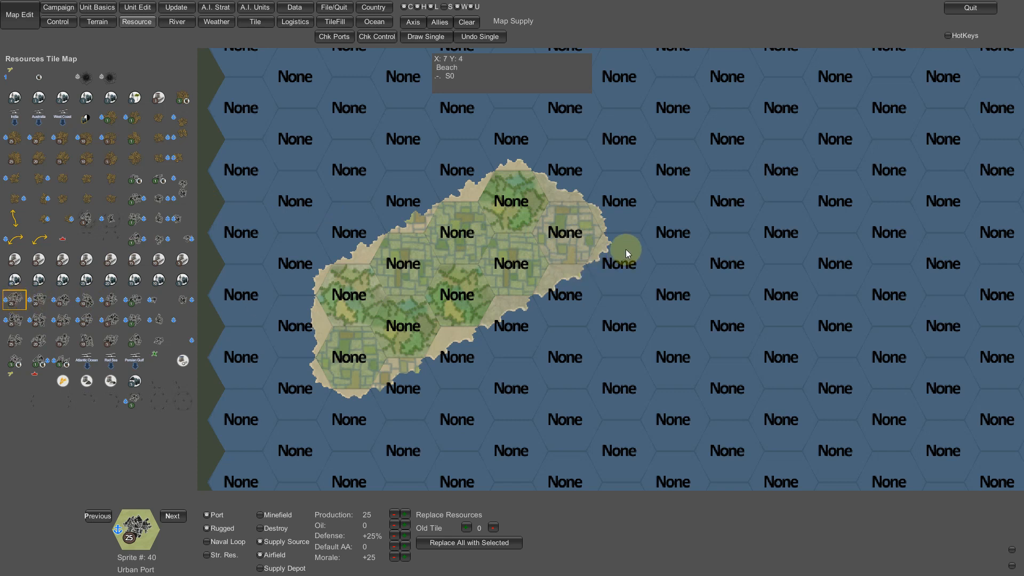
mouse_move(2, 346)
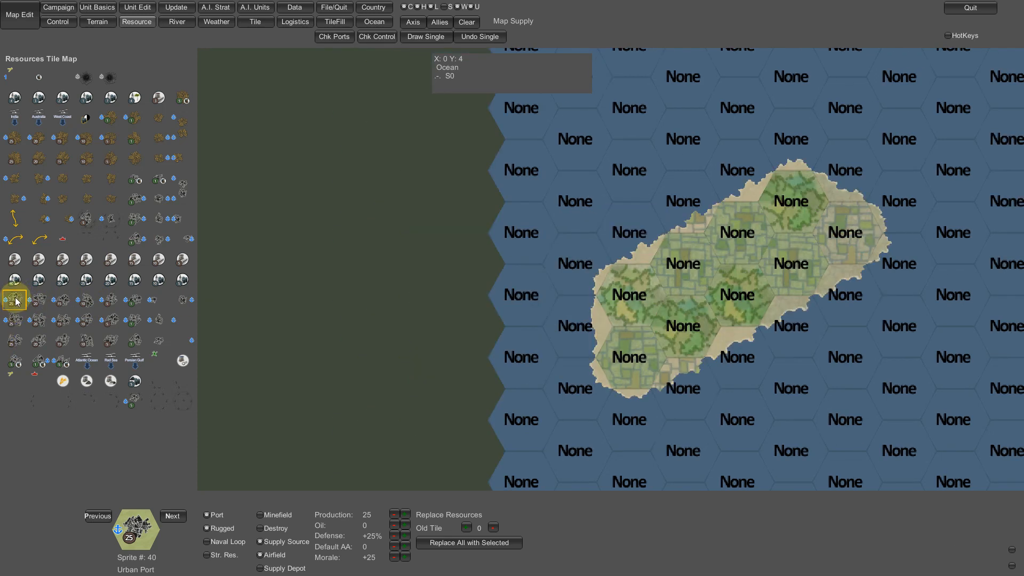
left_click(85, 407)
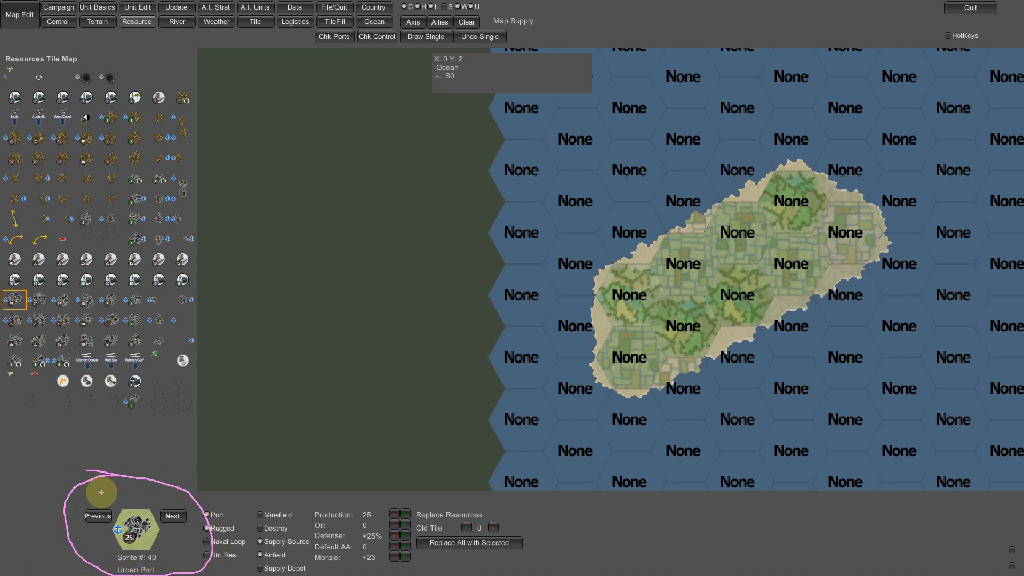
key("Down")
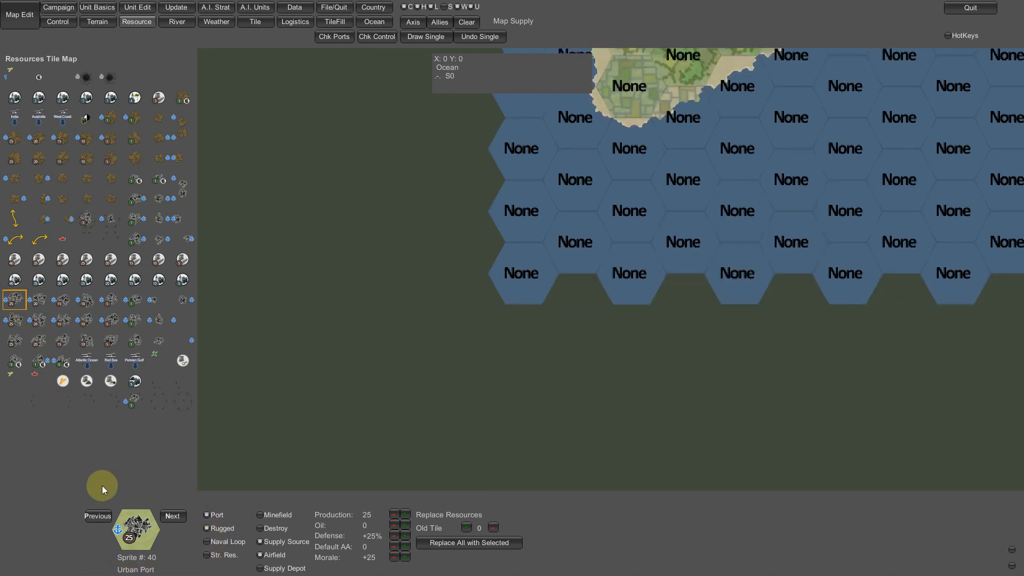
key("Right")
key("Left")
key("Down")
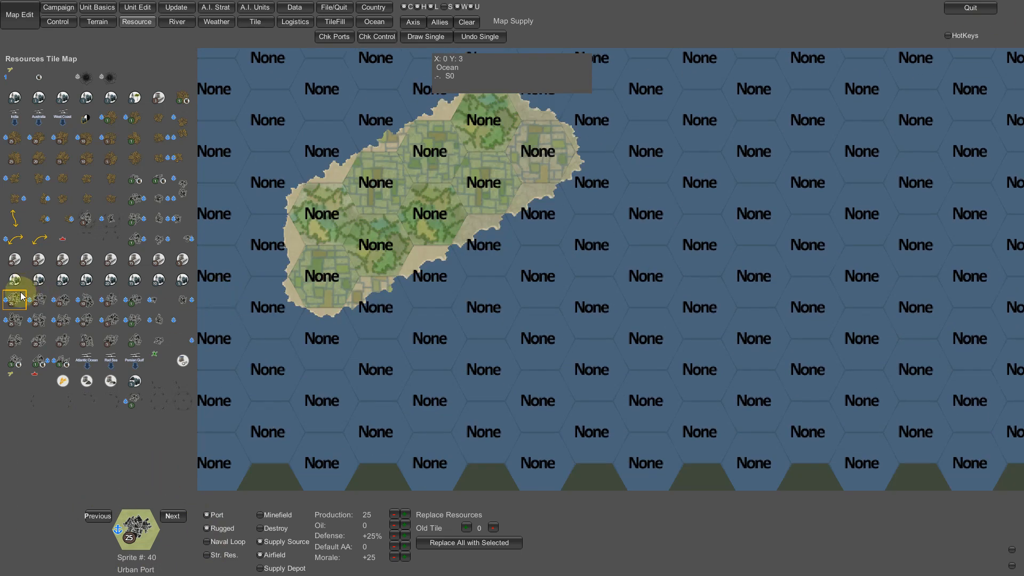
left_click(549, 159)
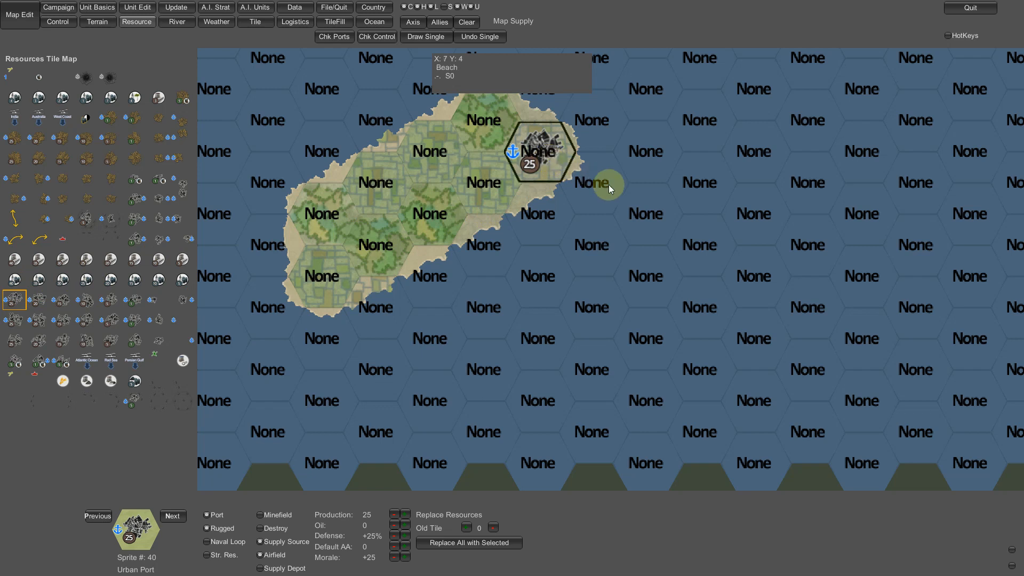
- Clear the beach from hex X 7 Y 4 beside the new port, using the blank land/sea tile sprite 0
mouse_move(669, 1)
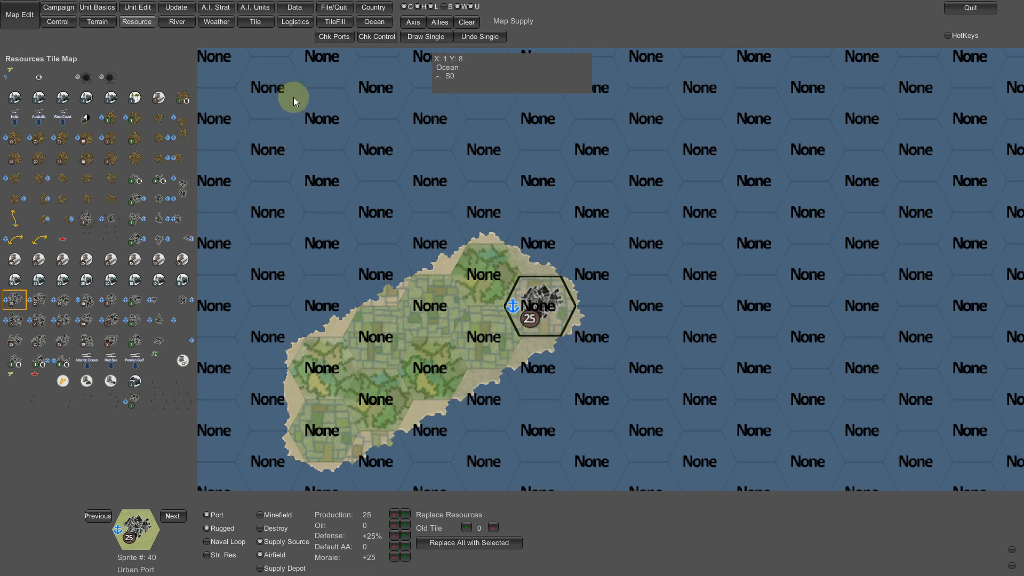
left_click(261, 25)
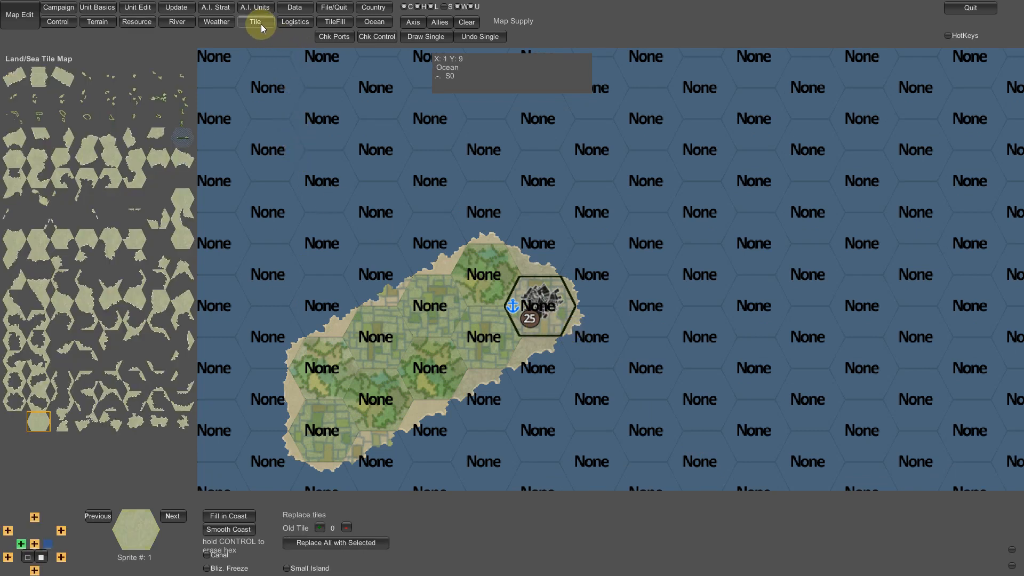
left_click(21, 423)
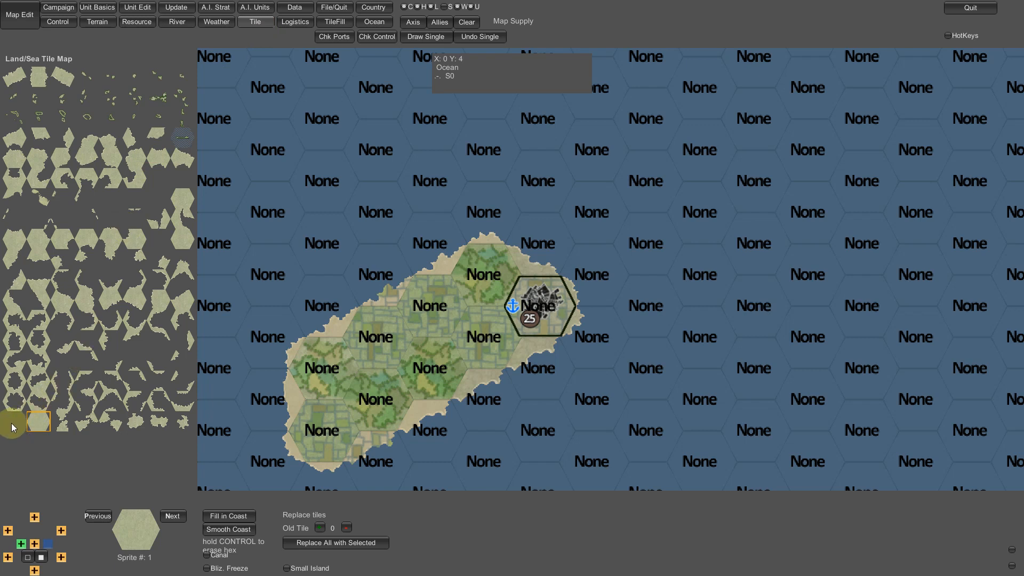
left_click(14, 426)
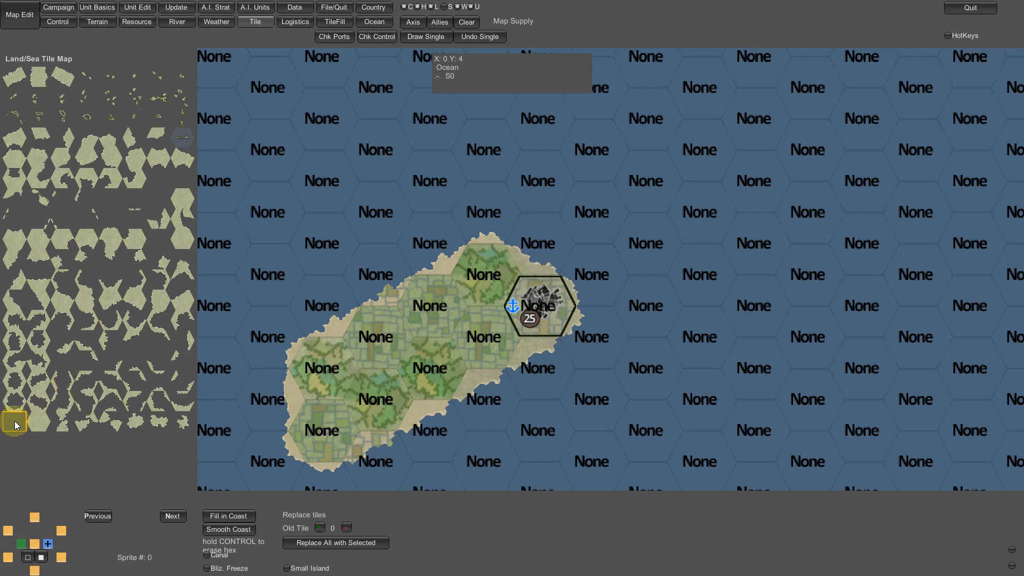
left_click(580, 338)
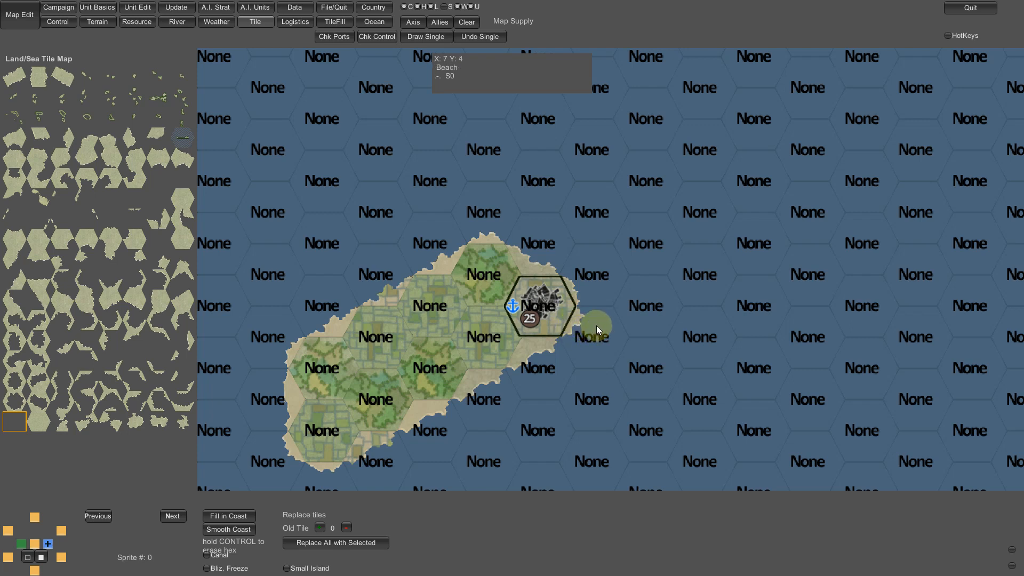
left_click(596, 325)
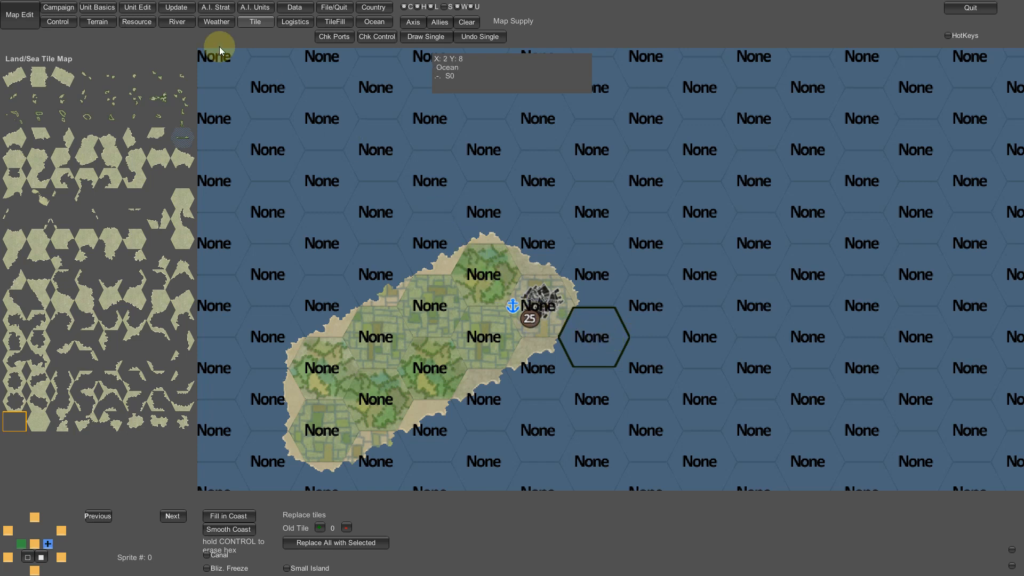
- Place an Oil Field 40 on the hex southwest of the port and an Iron Ore 40 on the next hex southwest
left_click(133, 21)
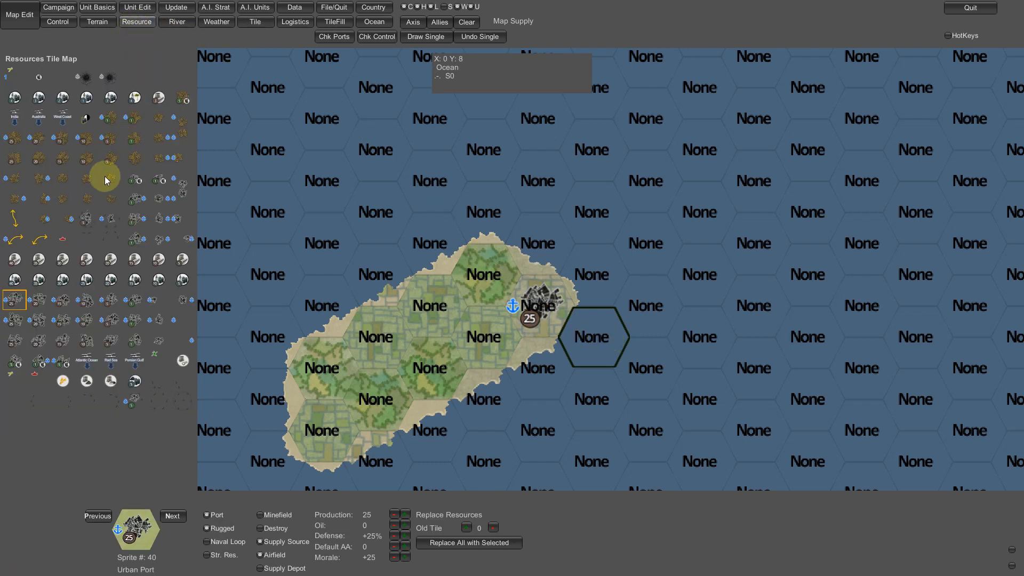
left_click(15, 281)
left_click(483, 341)
left_click(15, 259)
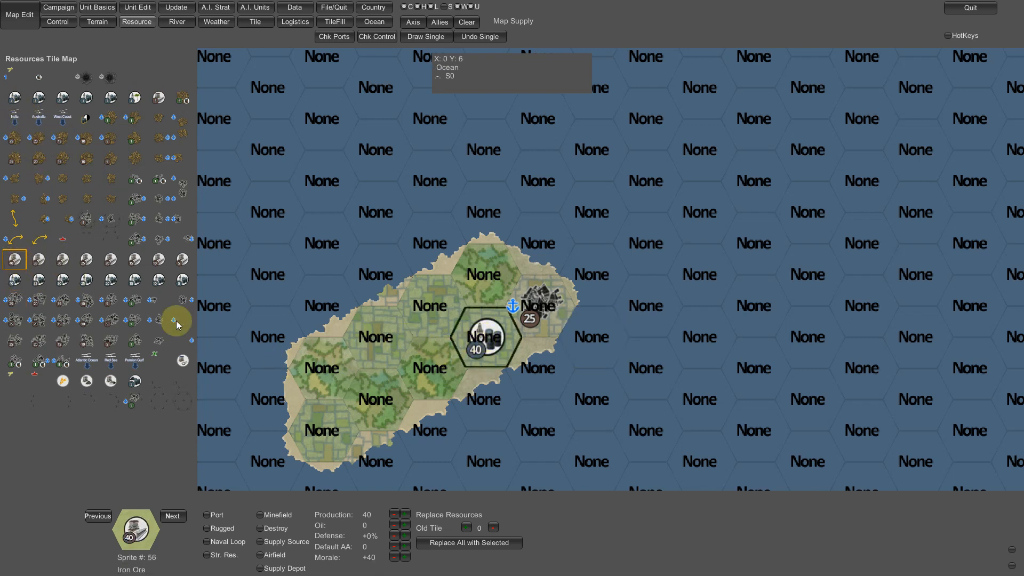
left_click(435, 378)
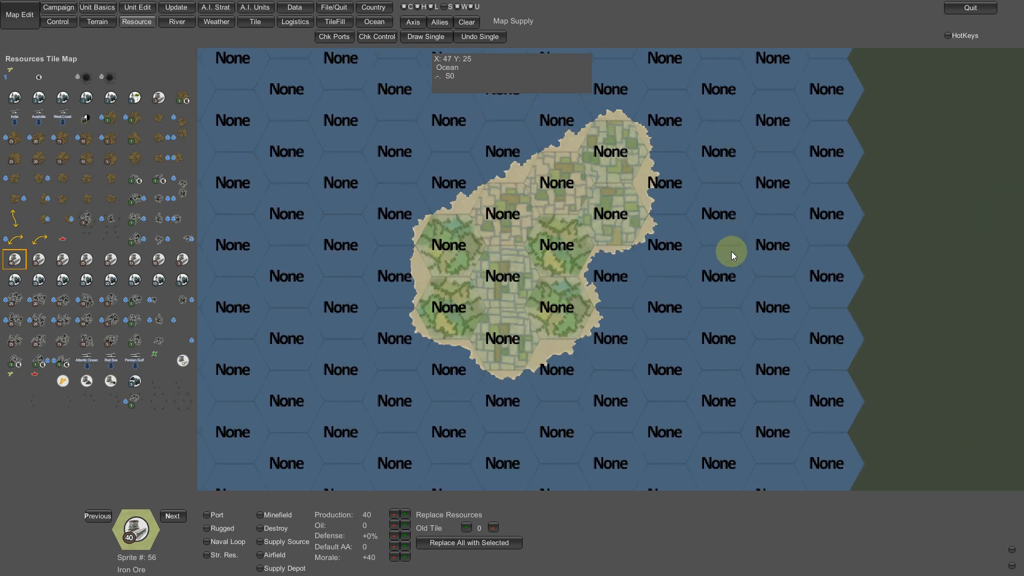
- Place a 25-production Urban Port at X 42 Y 26 on the northeast island, with Oil Field 40 and Iron Ore 40 on successive hexes northeast
left_click(25, 303)
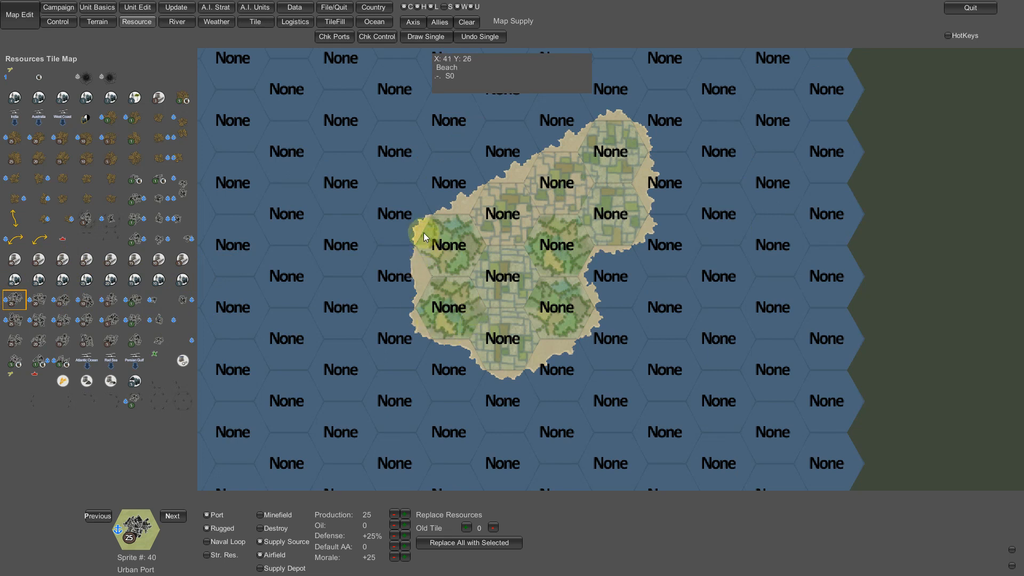
left_click(452, 236)
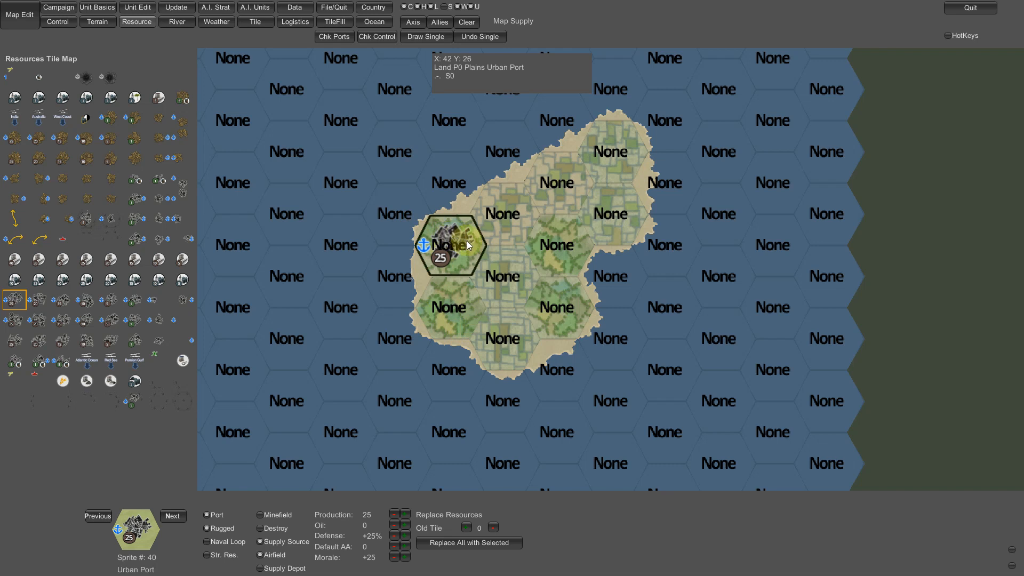
left_click(15, 280)
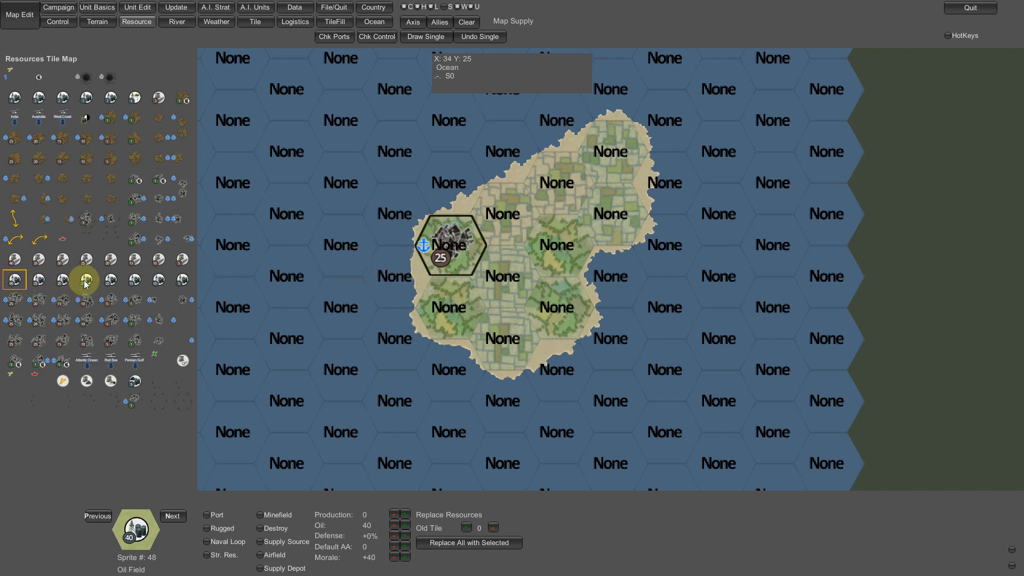
left_click(501, 214)
left_click(24, 260)
left_click(565, 190)
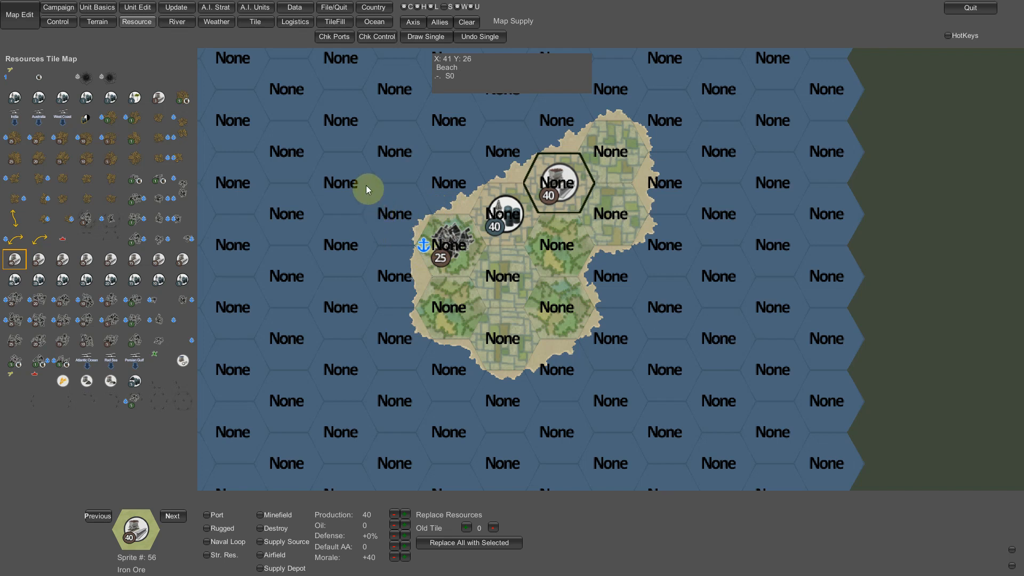
- Clear the beach from hex X 41 Y 26 beside the northeast island's port, using the blank land/sea tile sprite 0
left_click(259, 24)
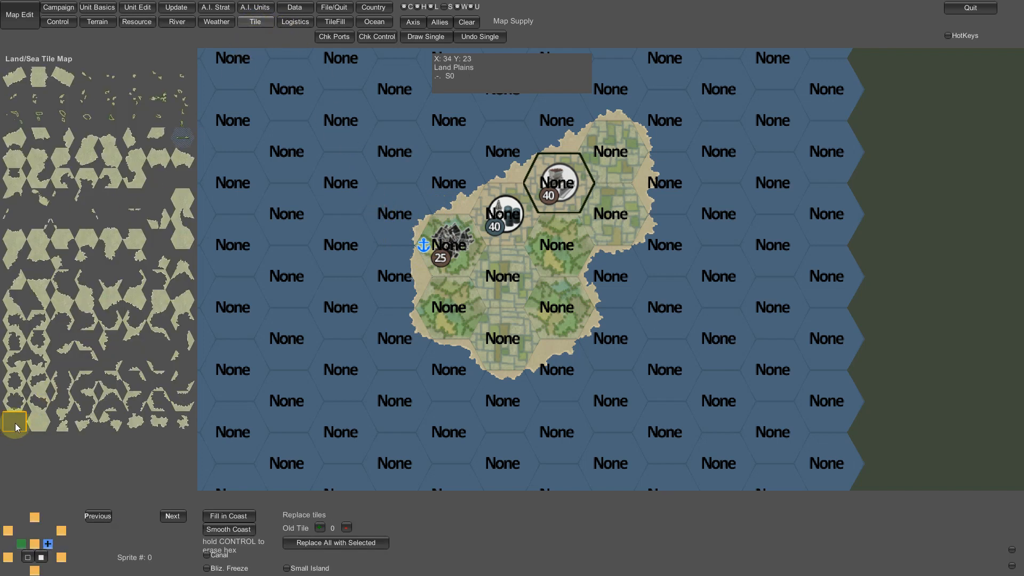
left_click(394, 225)
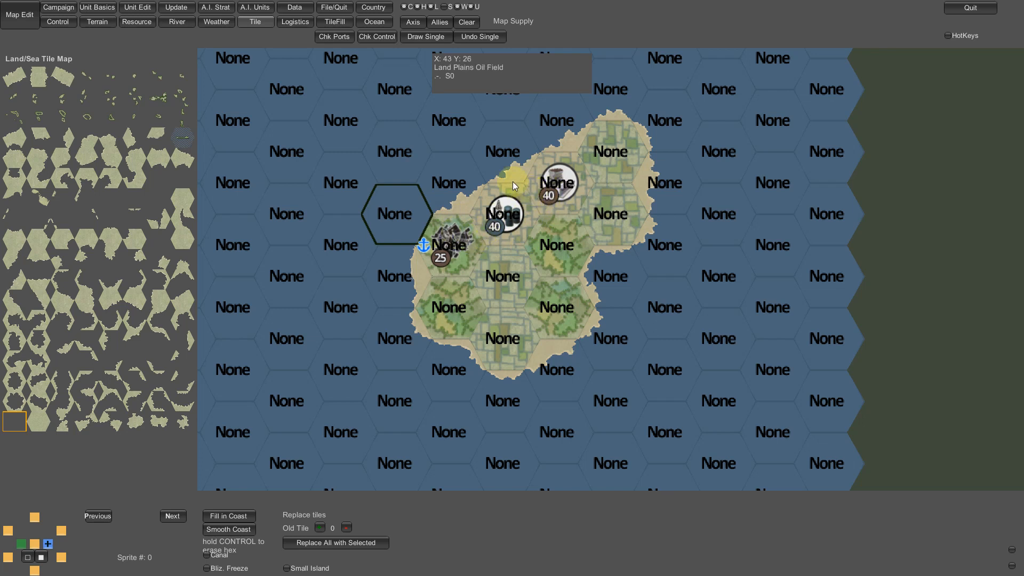
- Switch to the logistics tools and examine the groups of road, convoy and rail tiles
left_click(297, 23)
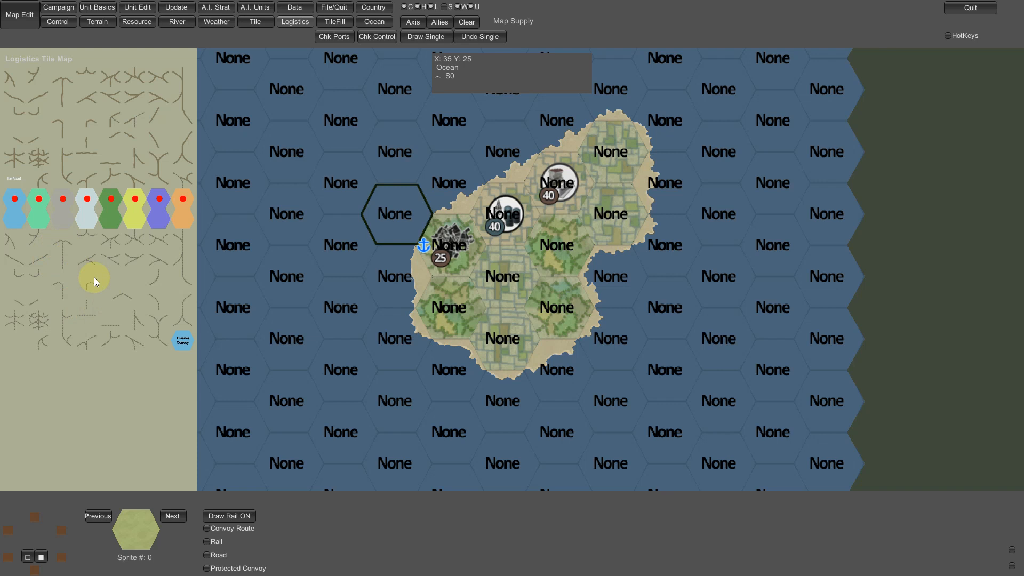
mouse_move(59, 248)
left_mouse_down()
mouse_move(140, 255)
mouse_move(107, 330)
mouse_move(77, 254)
left_mouse_up()
mouse_move(41, 286)
left_mouse_down()
mouse_move(73, 291)
mouse_move(77, 280)
mouse_move(105, 303)
left_mouse_up()
mouse_move(131, 63)
left_mouse_down()
mouse_move(39, 113)
mouse_move(159, 128)
mouse_move(69, 87)
mouse_move(71, 106)
mouse_move(101, 105)
mouse_move(125, 122)
left_mouse_up()
mouse_move(96, 166)
left_mouse_down()
mouse_move(4, 177)
mouse_move(100, 228)
mouse_move(197, 201)
mouse_move(36, 189)
mouse_move(65, 204)
mouse_move(122, 206)
mouse_move(133, 233)
mouse_move(154, 216)
left_mouse_up()
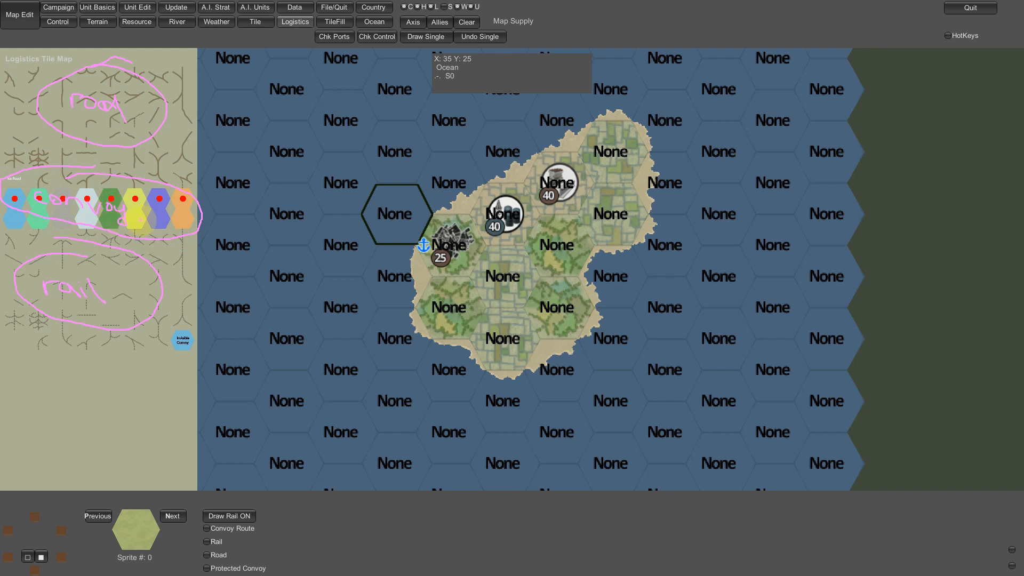
key("Left")
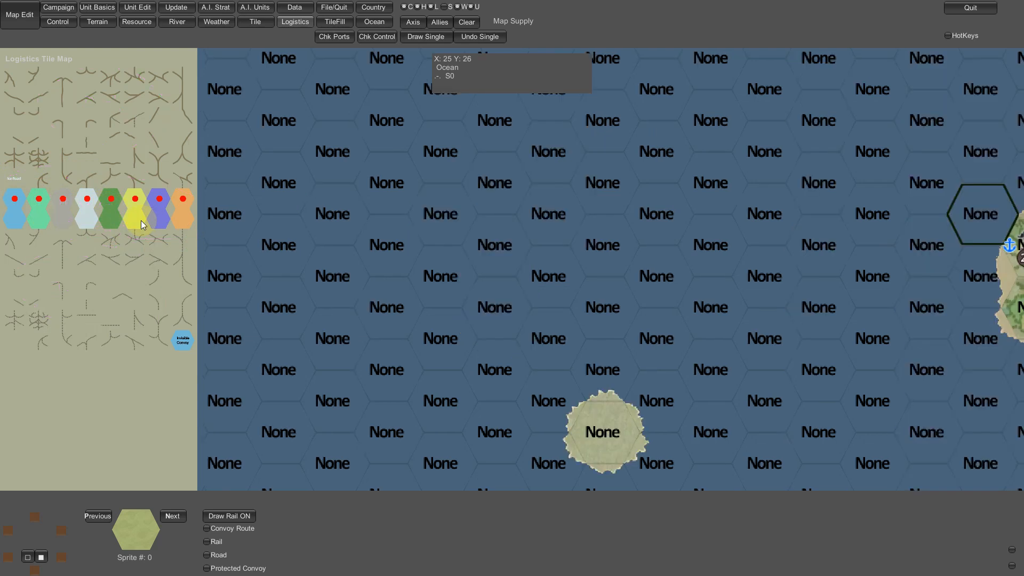
key("Down")
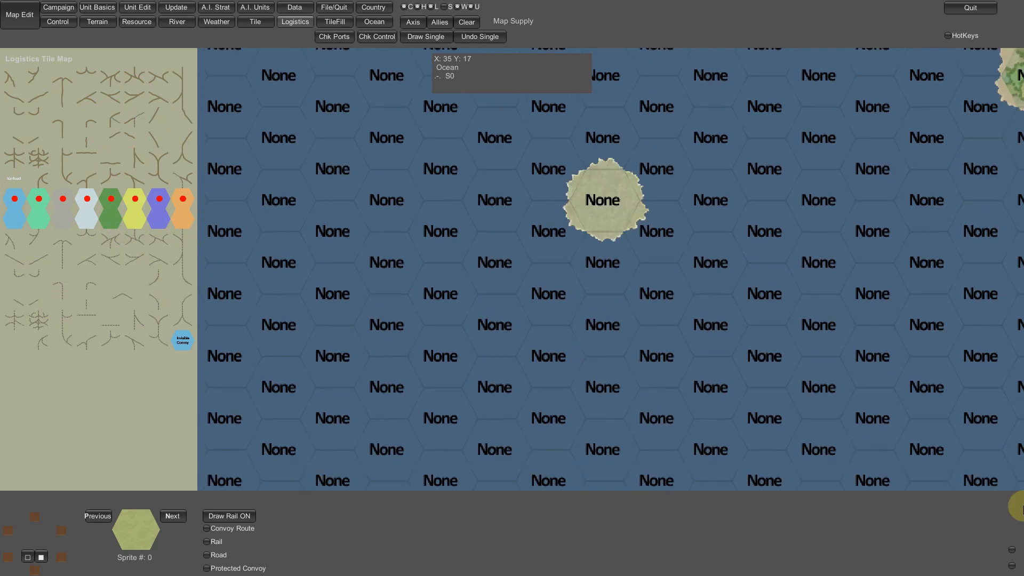
key("Right")
key("Up")
key("Down")
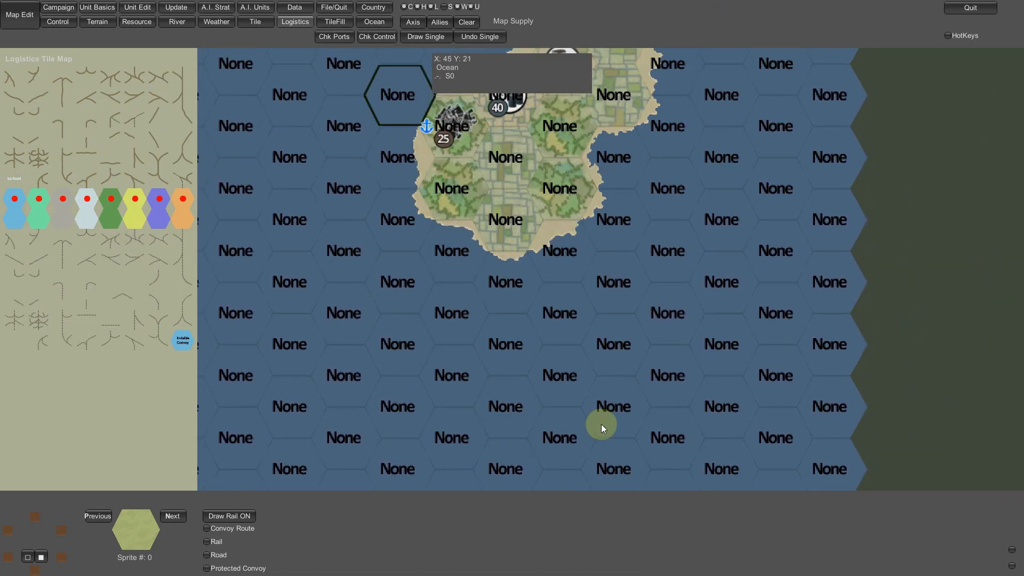
key("Up")
key("Right")
key("Down")
key("Left")
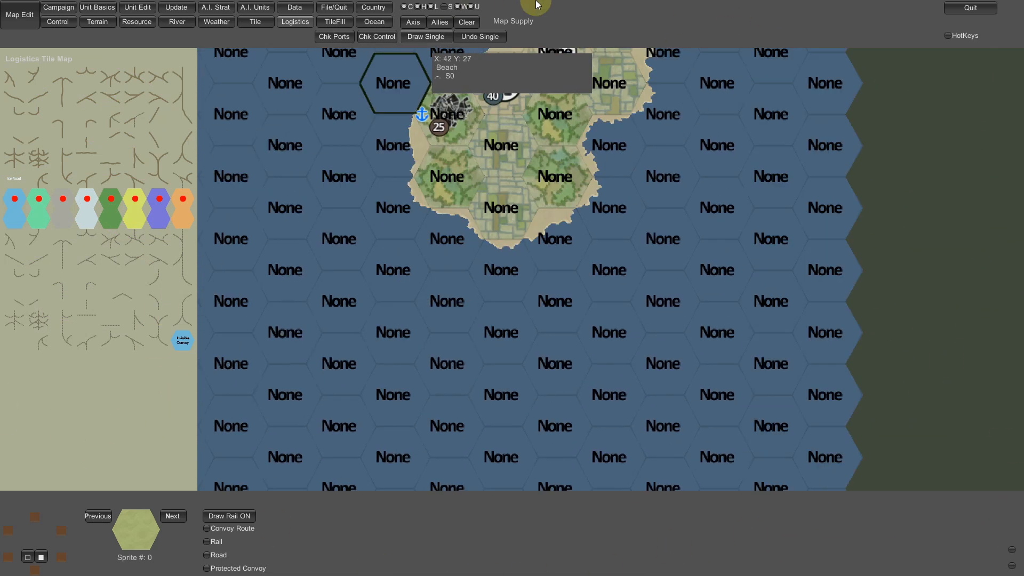
key("Up")
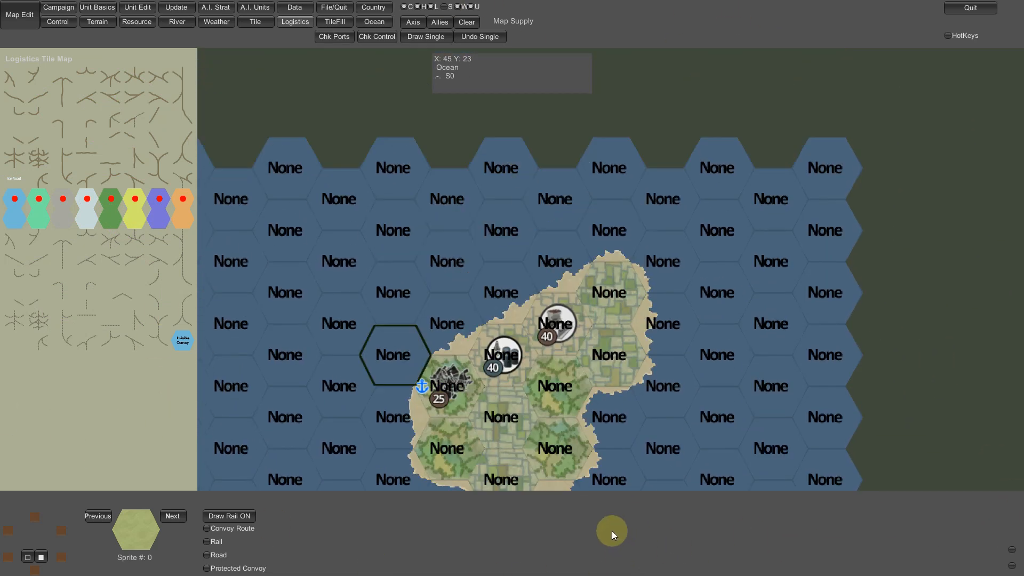
- Set Draw Rail to OFF and lay the straight rail sprite 33 on the northeast island's Oil Field hex at X 43 Y 26
left_click(241, 518)
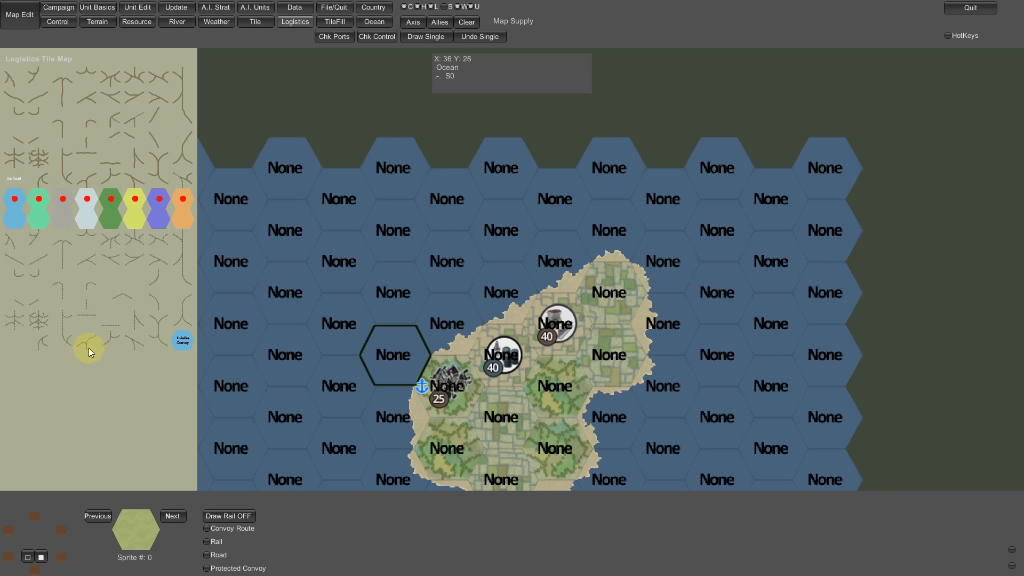
left_click(43, 260)
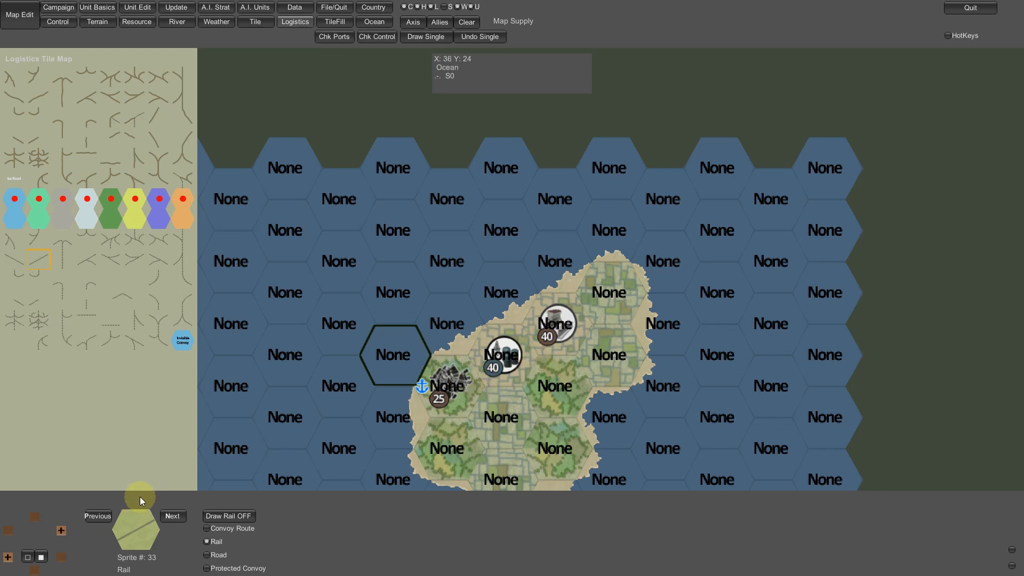
mouse_move(114, 481)
left_mouse_down()
mouse_move(127, 564)
mouse_move(197, 507)
mouse_move(124, 487)
left_mouse_up()
left_click_drag(117, 539, 112, 545)
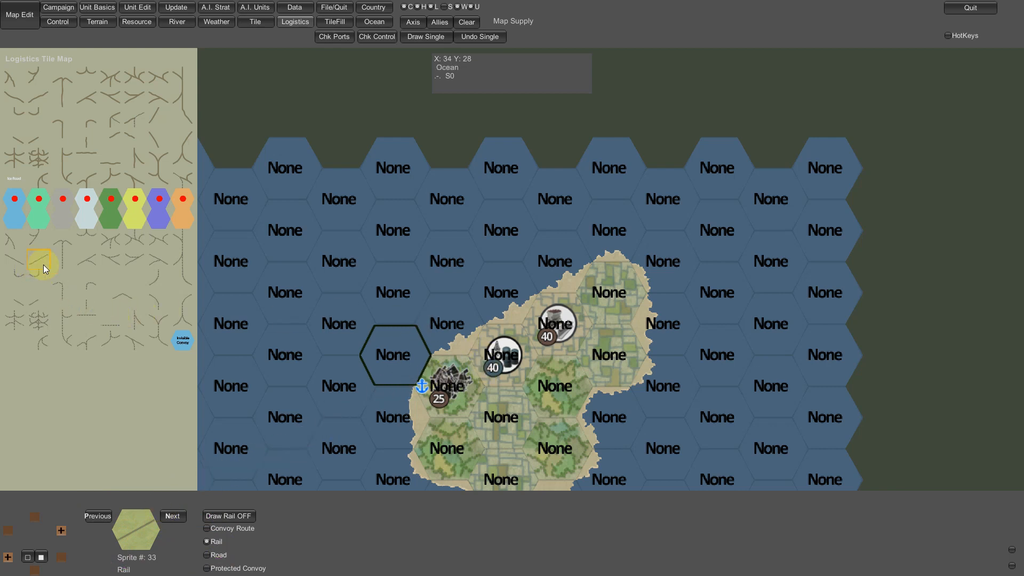
left_click(478, 353)
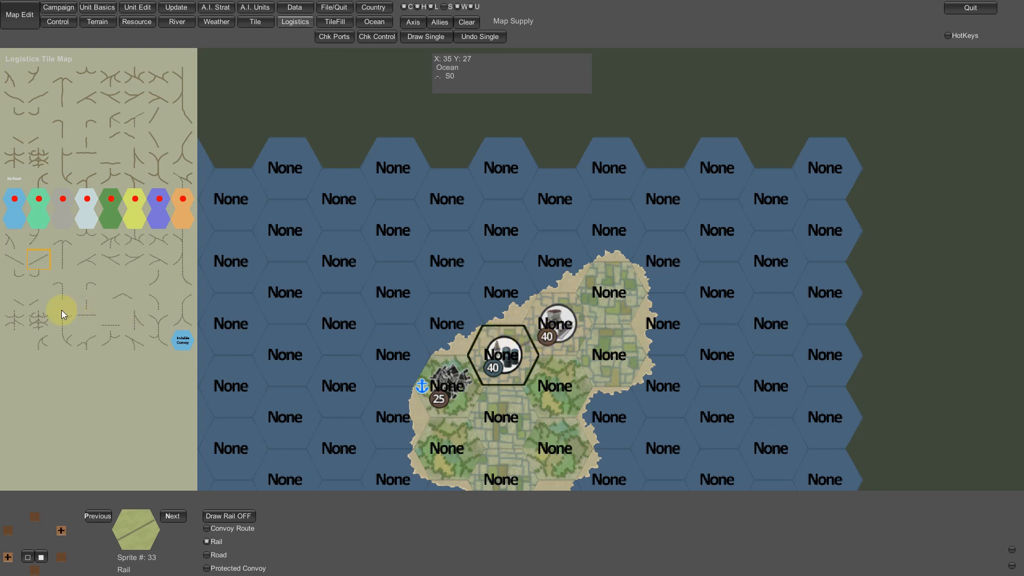
- Finish the northeast island's rail line with end sprite 17 on the Iron Ore hex and end sprite 20 on the Urban Port hex
left_click(40, 300)
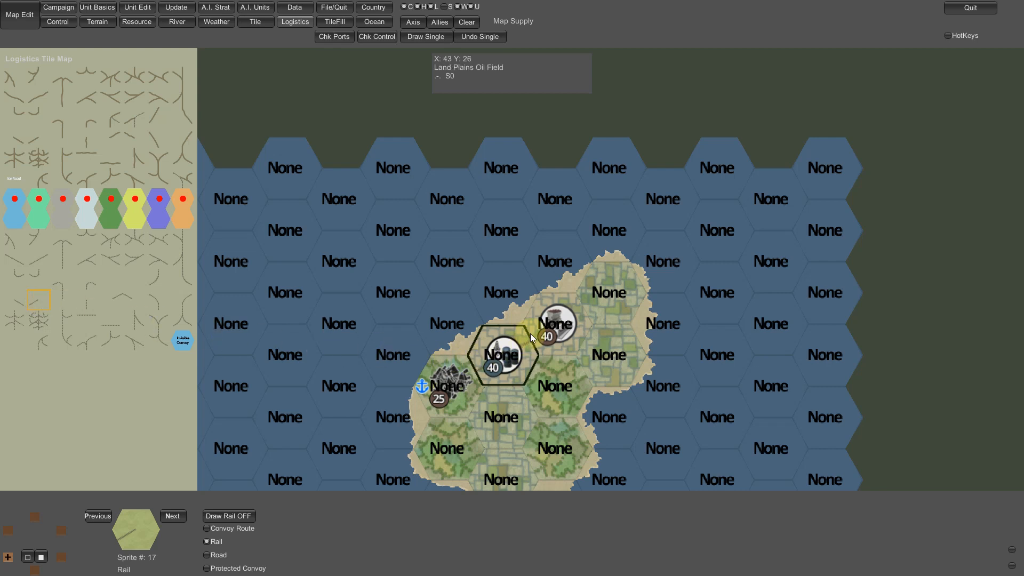
left_click(532, 347)
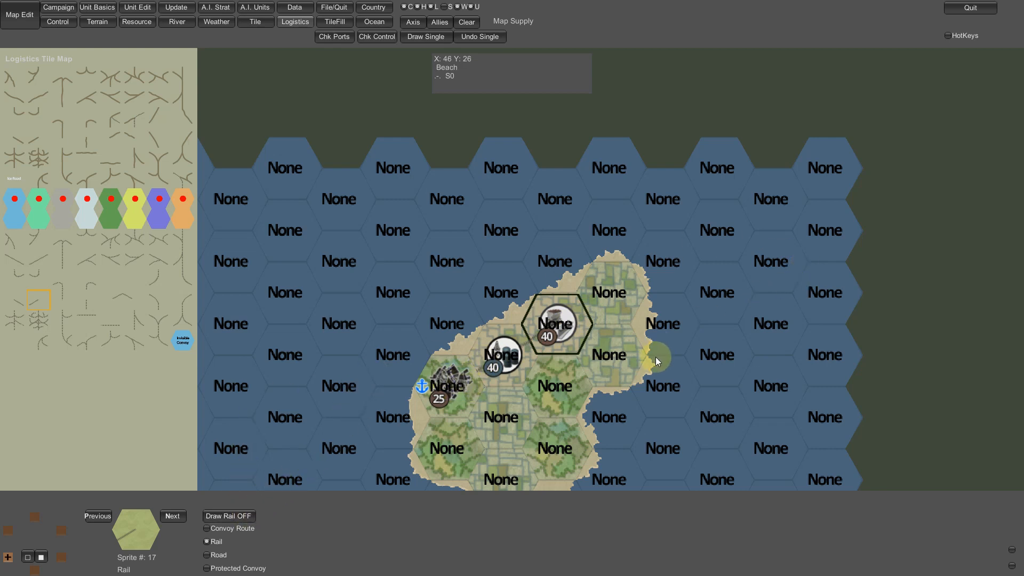
key("Right")
key("Left")
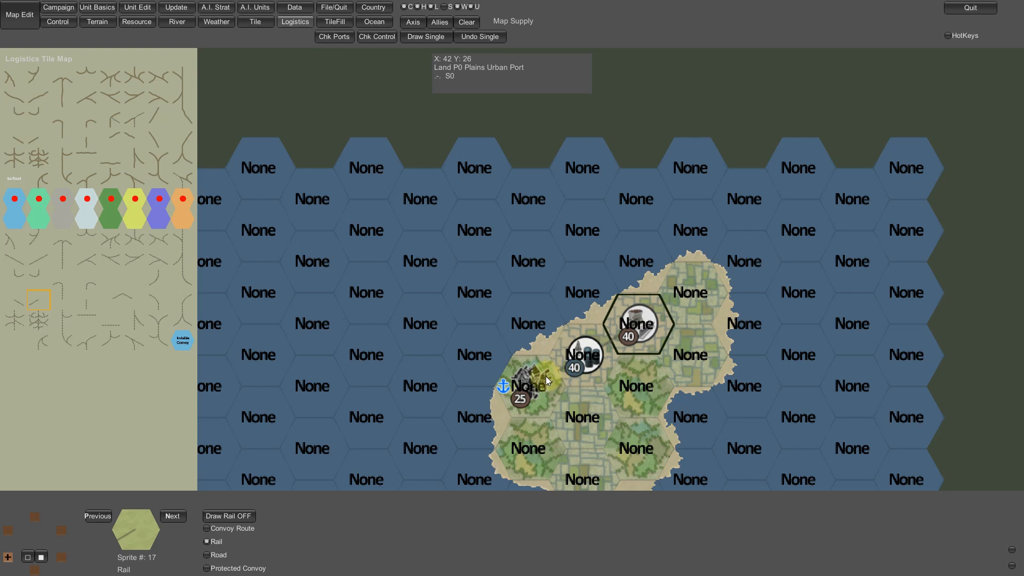
left_click(114, 304)
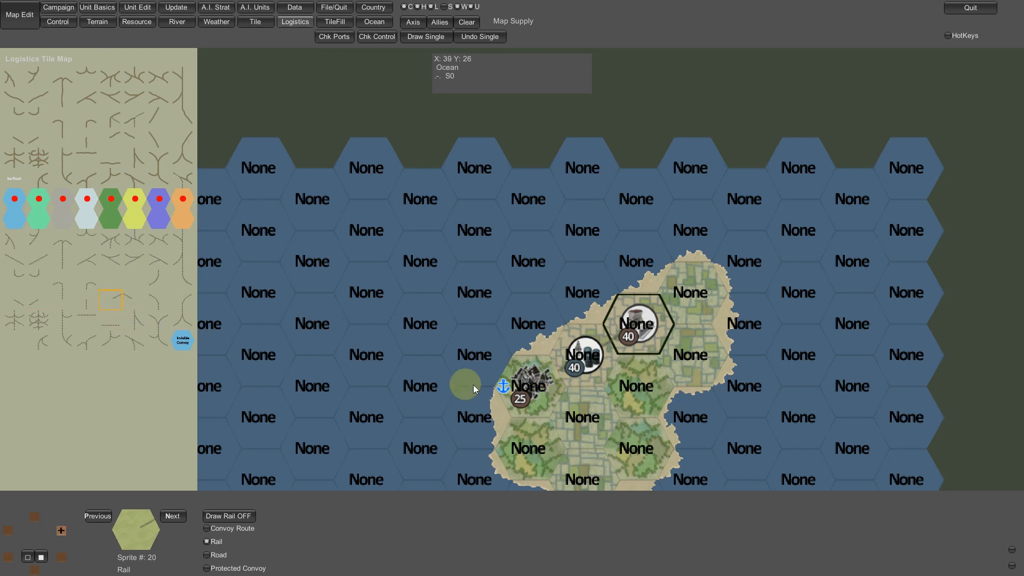
left_click(530, 388)
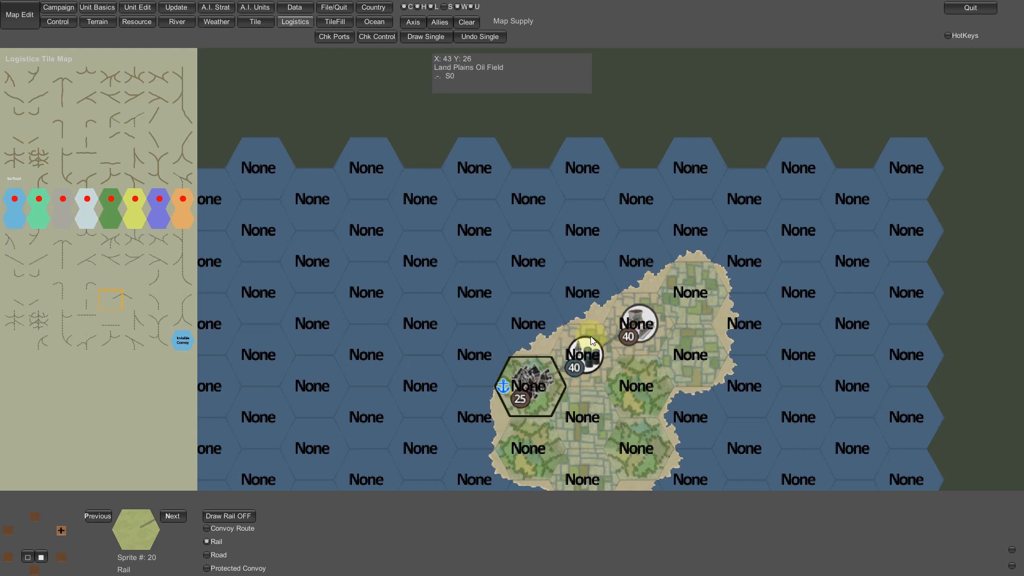
- Lay rail on the southwest island: sprite 33 on the Oil Field, sprite 17 on the Urban Port and sprite 20 on the Iron Ore
mouse_move(95, 572)
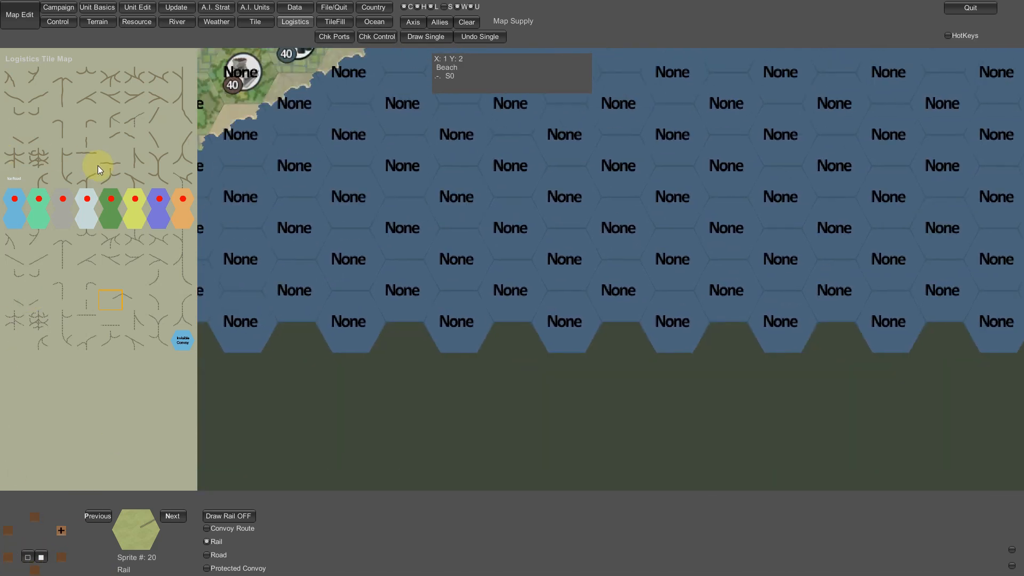
key("Right")
key("Right")
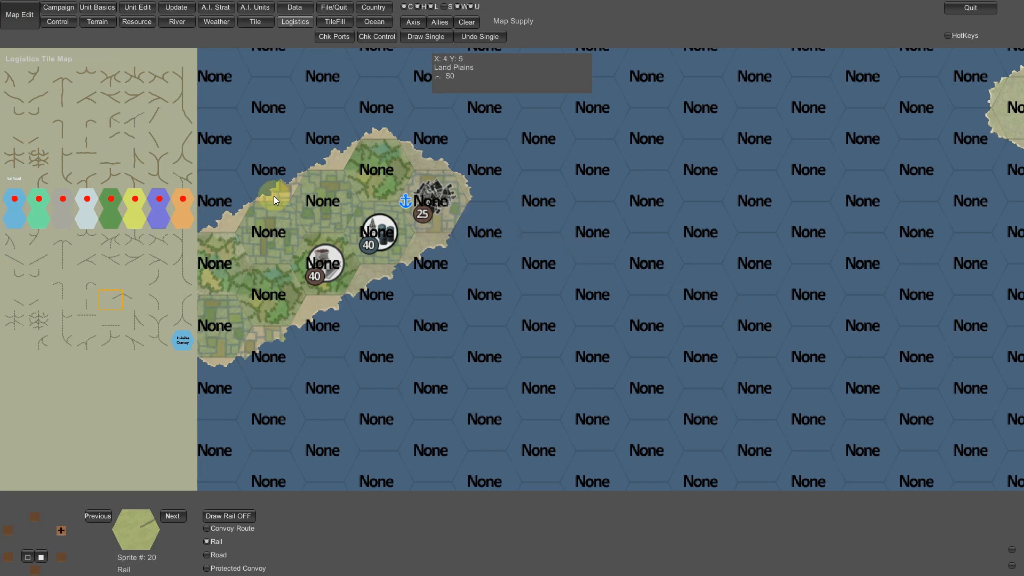
left_click(35, 261)
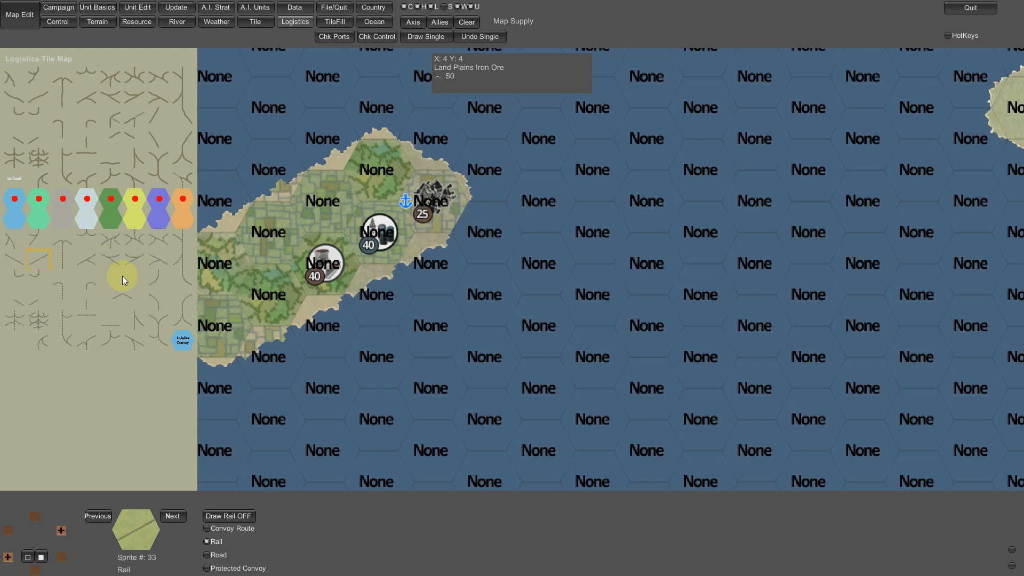
left_click(373, 244)
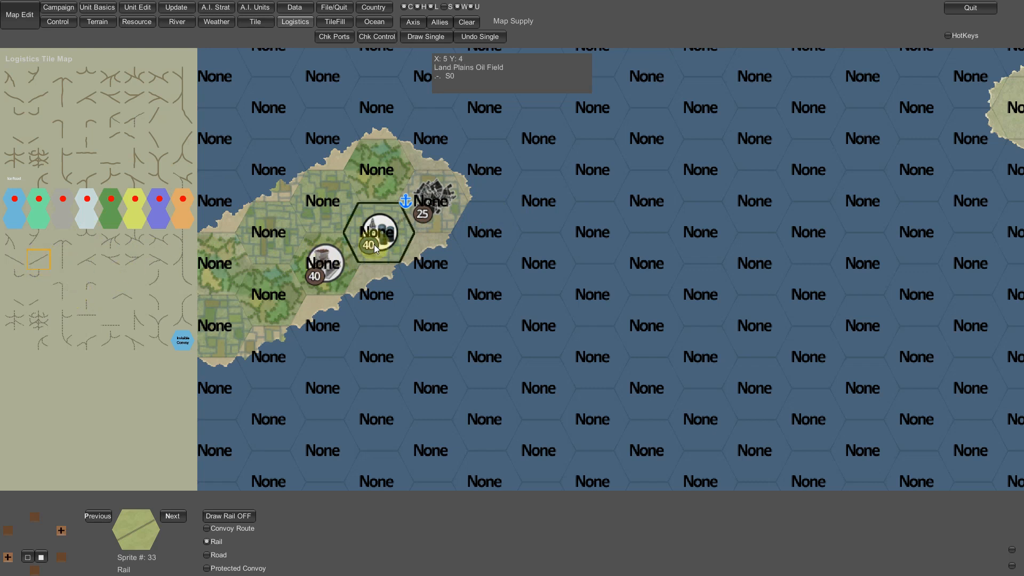
left_click(42, 302)
left_click(437, 215)
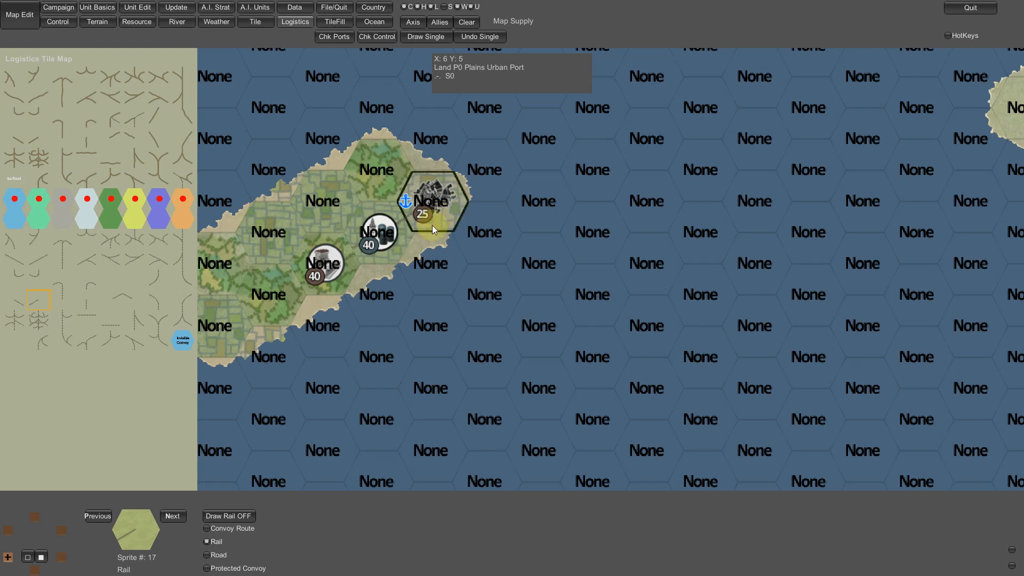
left_click(110, 306)
left_click(344, 267)
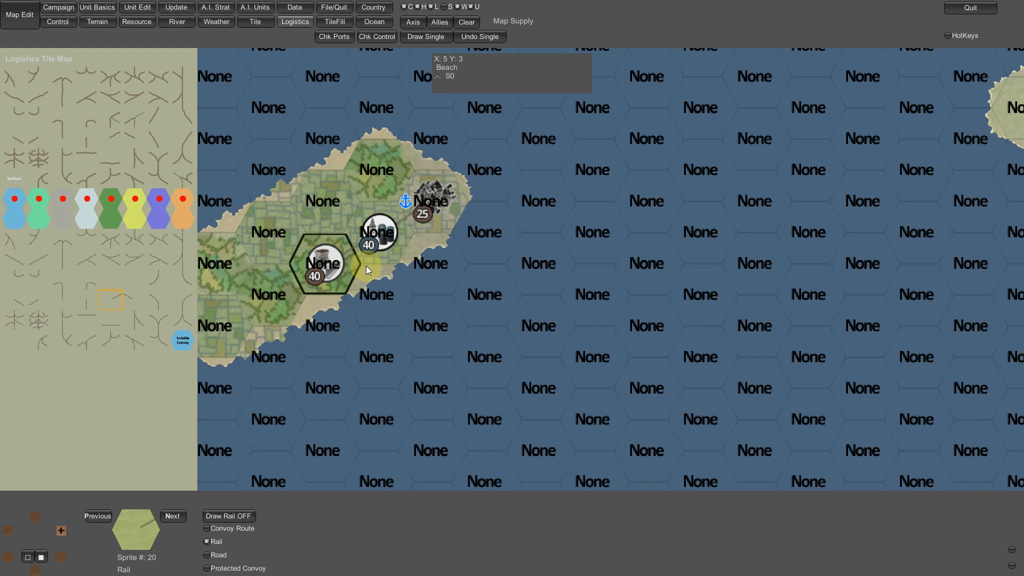
- Switch to the general map editing settings and examine the Hex Anti-Air and Port size values for the Urban Port at X 6 Y 5
left_click(26, 19)
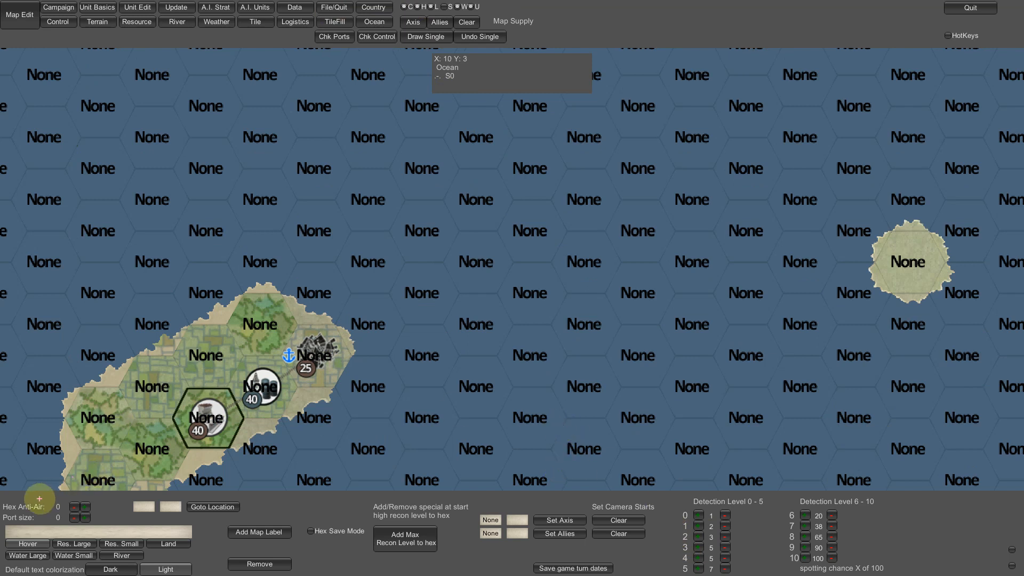
mouse_move(12, 490)
left_mouse_down()
mouse_move(16, 530)
mouse_move(101, 518)
mouse_move(32, 493)
left_mouse_up()
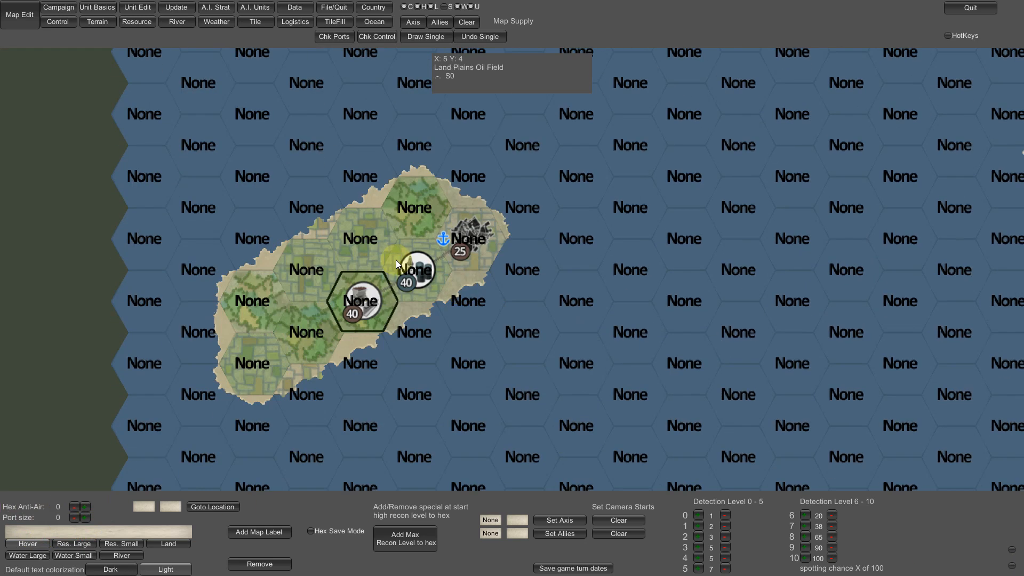
left_click(468, 246)
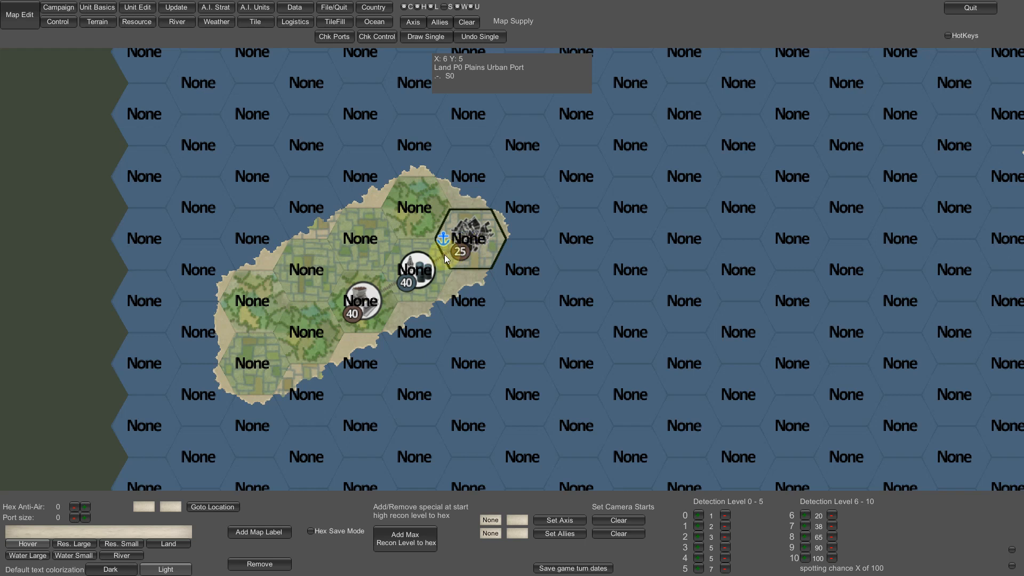
left_click_drag(457, 259, 175, 385)
mouse_move(119, 416)
left_mouse_down()
mouse_move(11, 501)
mouse_move(82, 539)
mouse_move(53, 483)
mouse_move(39, 485)
left_mouse_up()
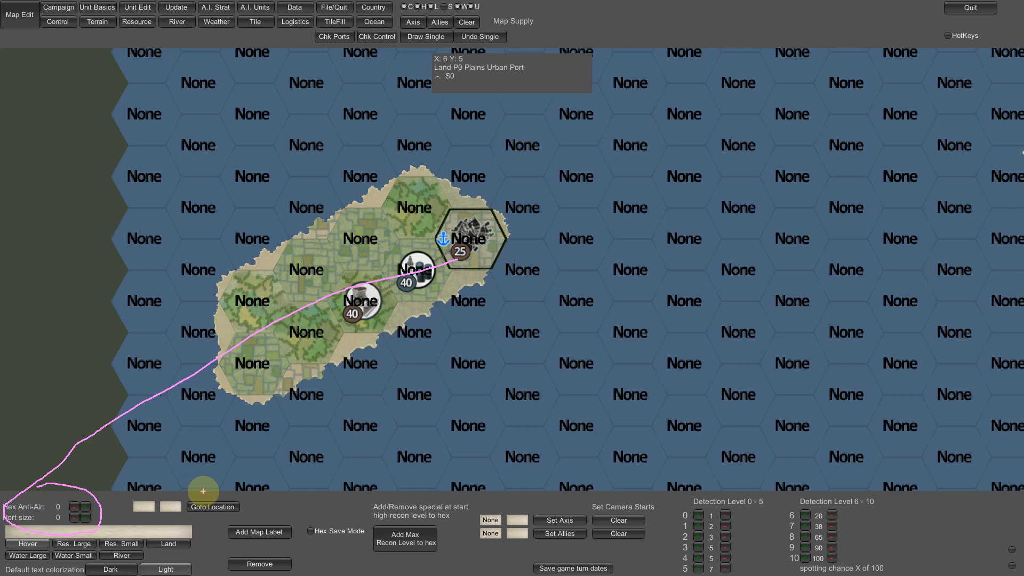
key("Escape")
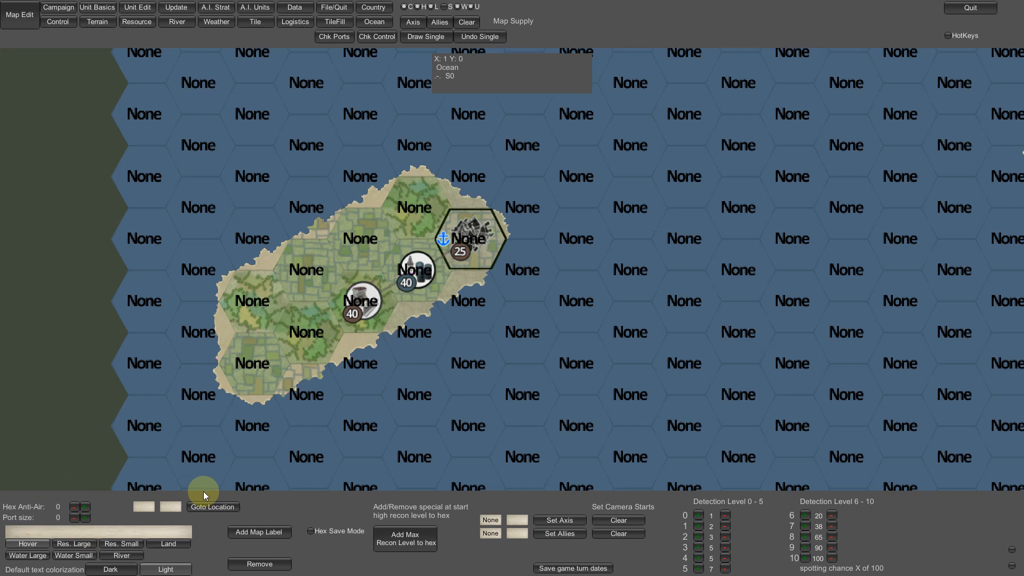
- Cover the small island at X 17 Y 6 with the rugged Plains terrain sprite 31
mouse_move(1016, 208)
mouse_move(754, 7)
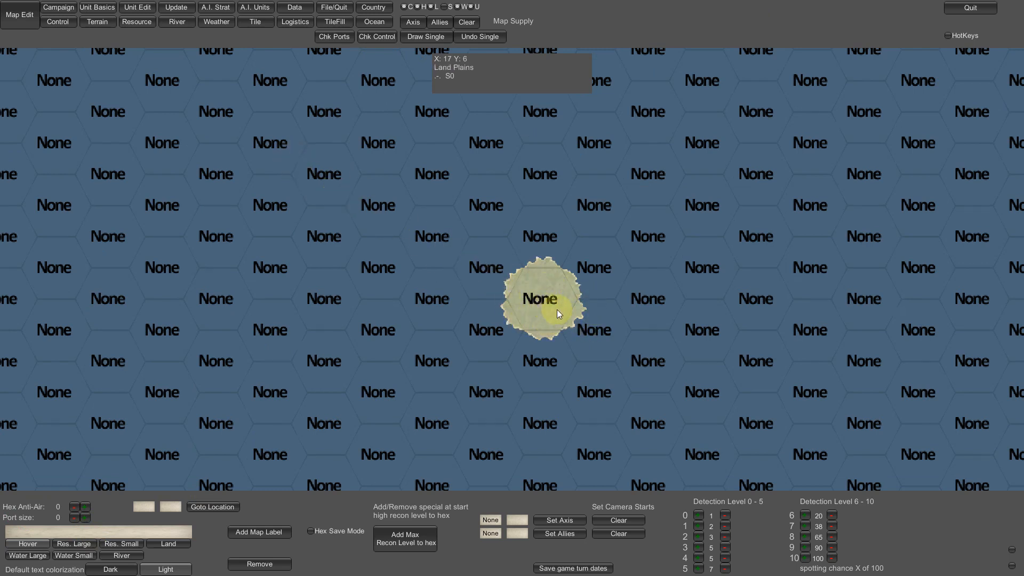
scroll(949, 120, "down", 3)
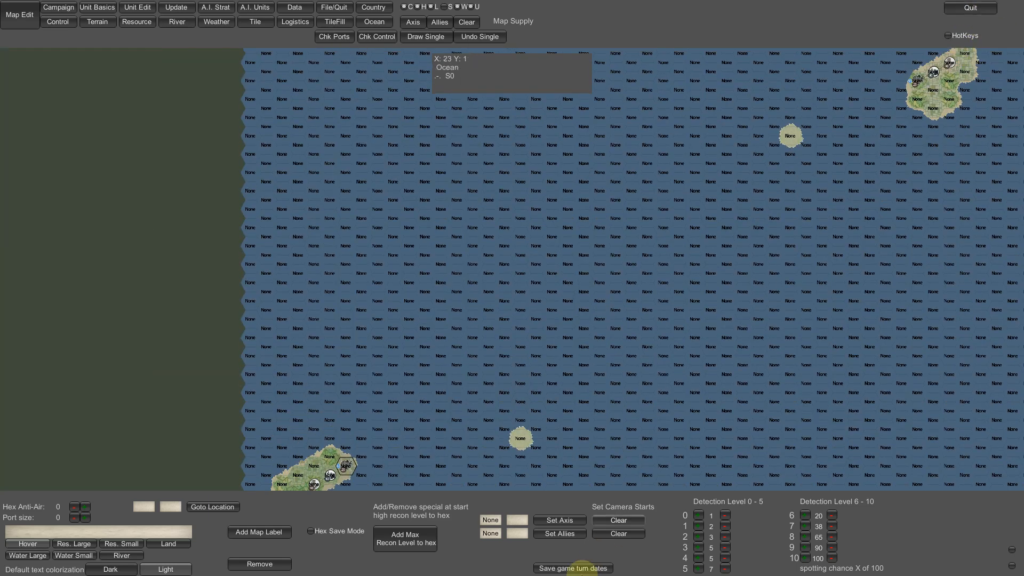
scroll(567, 484, "up", 3)
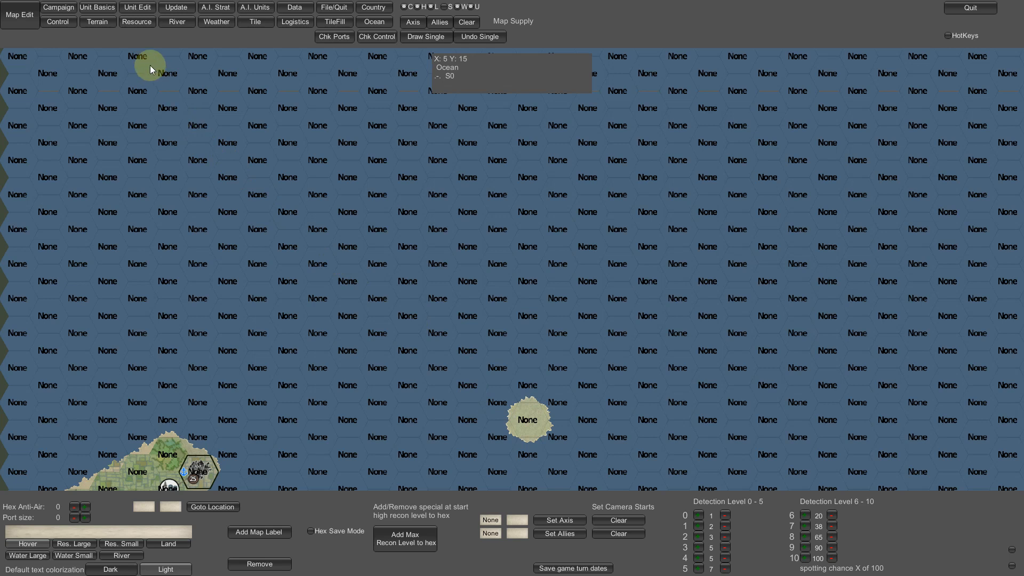
left_click(100, 24)
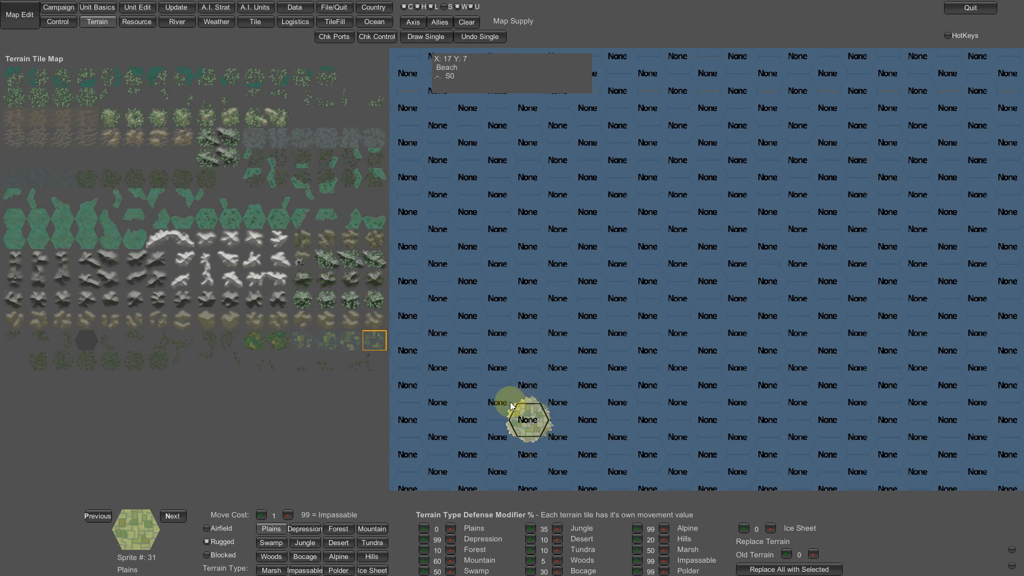
scroll(587, 439, "up", 2)
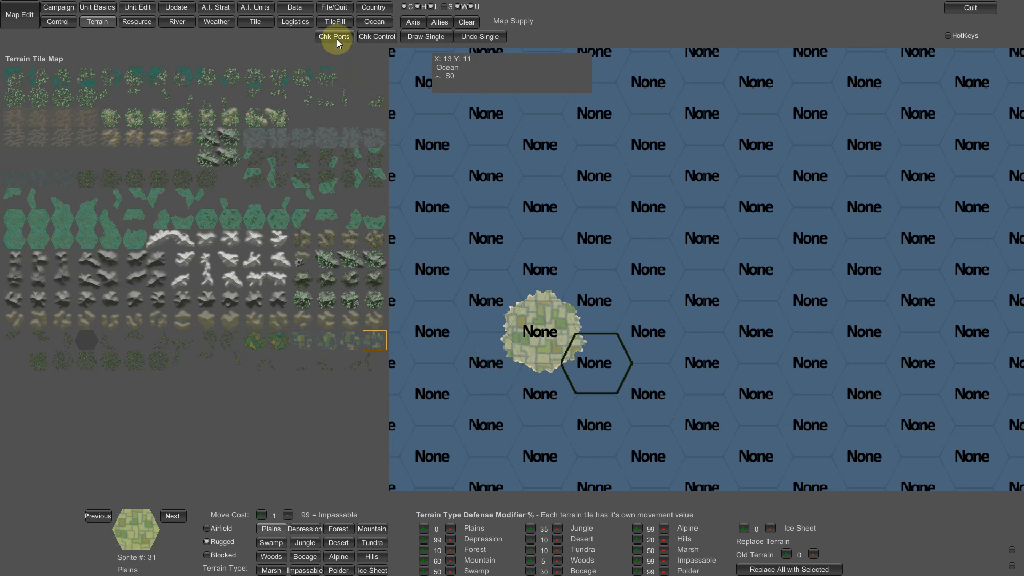
- Place an Urban Port on the small island at X 17 Y 6, trying sprite 71 and replacing it with sprite 79
left_click(255, 22)
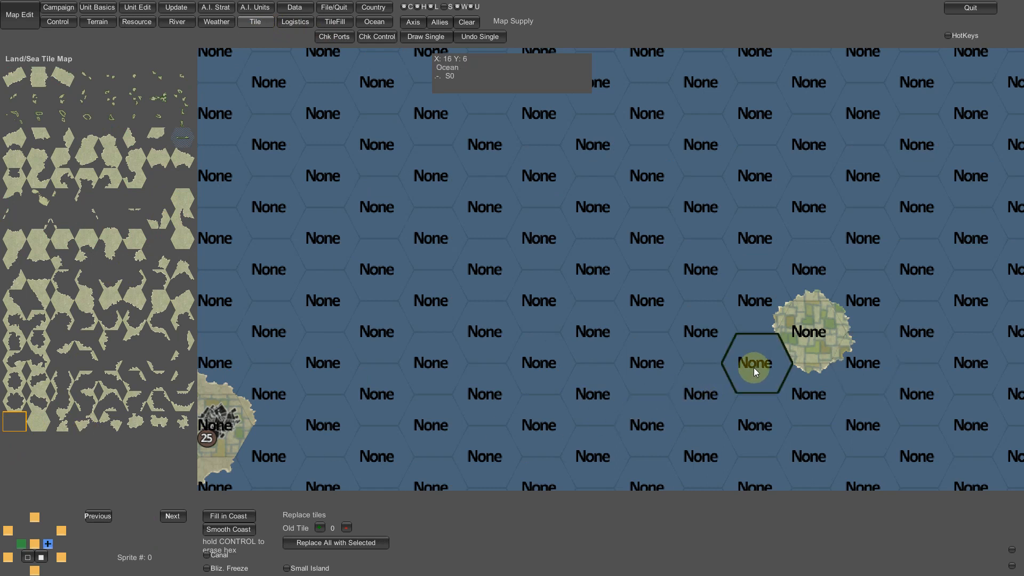
left_click(143, 21)
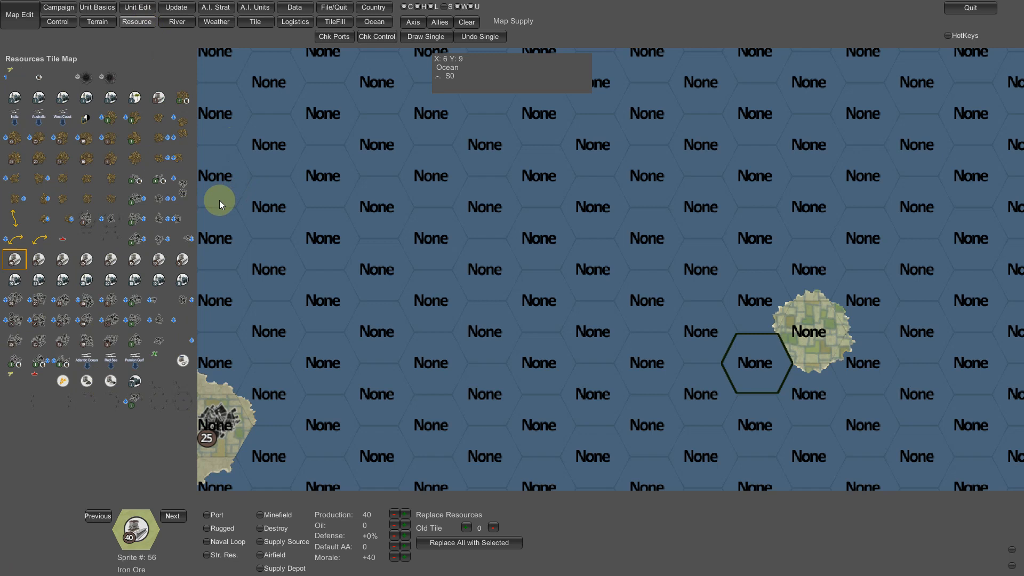
left_click(190, 238)
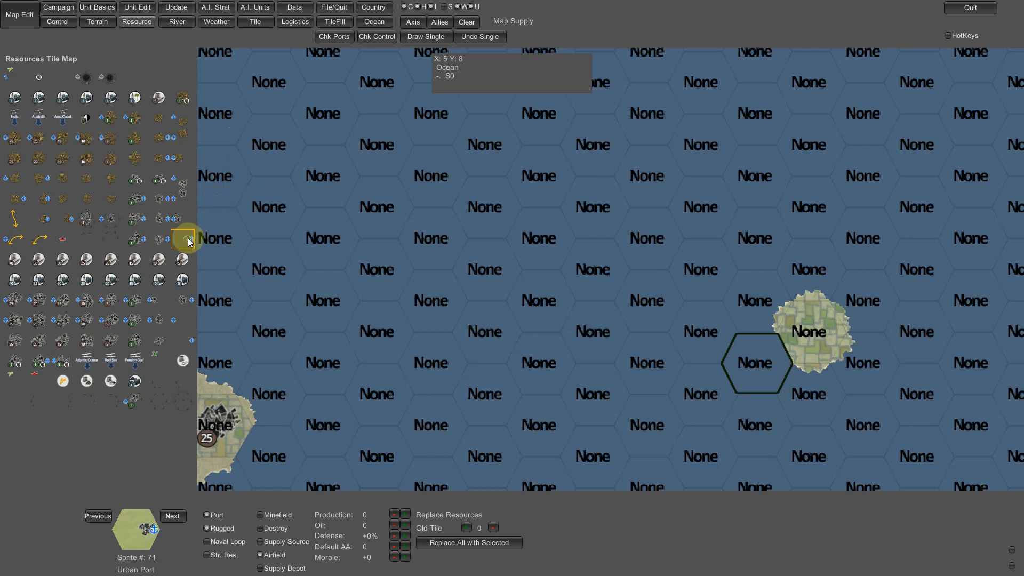
left_click(808, 350)
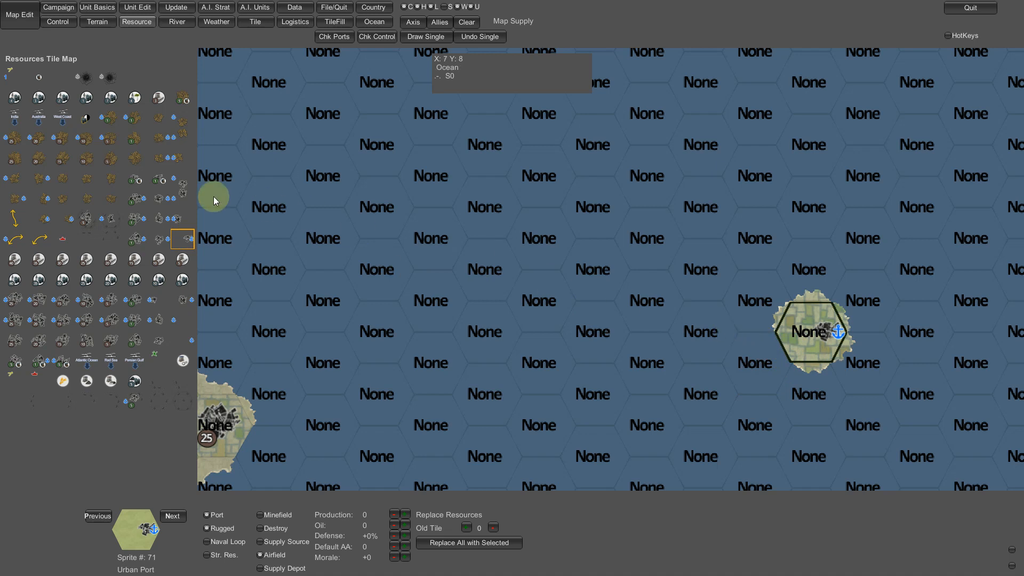
left_click(192, 214)
left_click(815, 321)
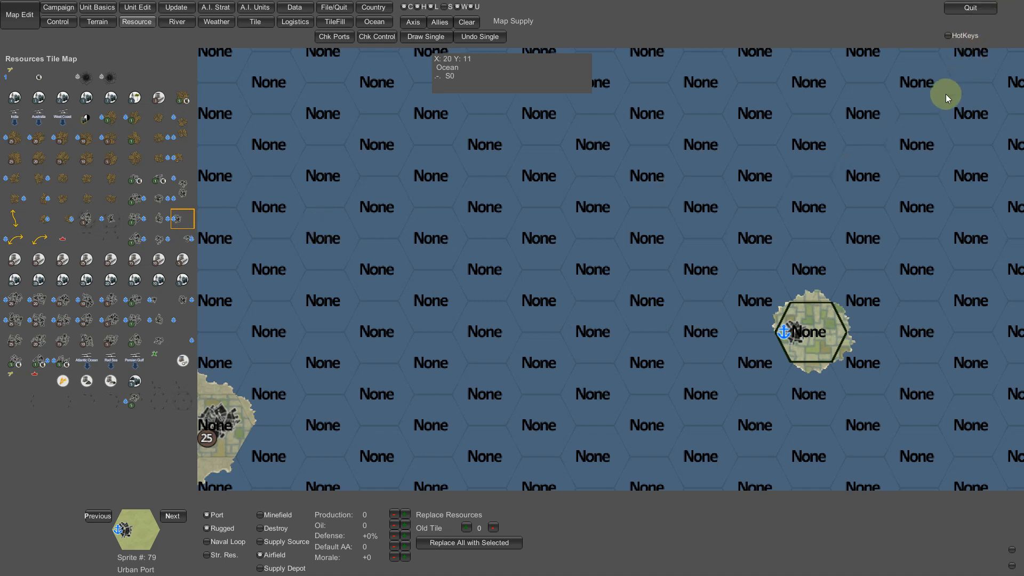
- Cover the bare small island southwest of the northeast island with the rugged Plains terrain sprite 30
mouse_move(844, 1)
mouse_move(1021, 240)
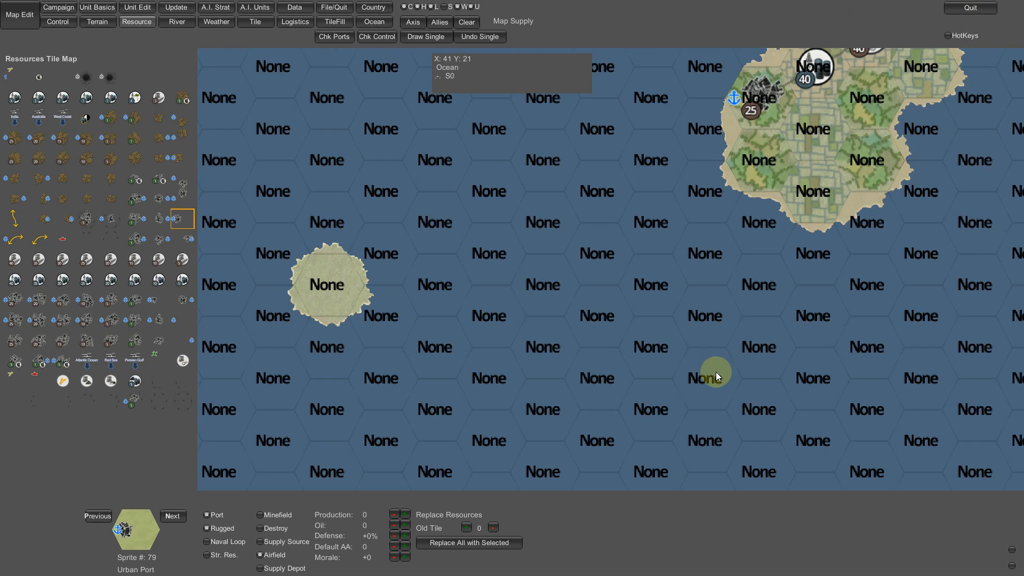
left_click(104, 21)
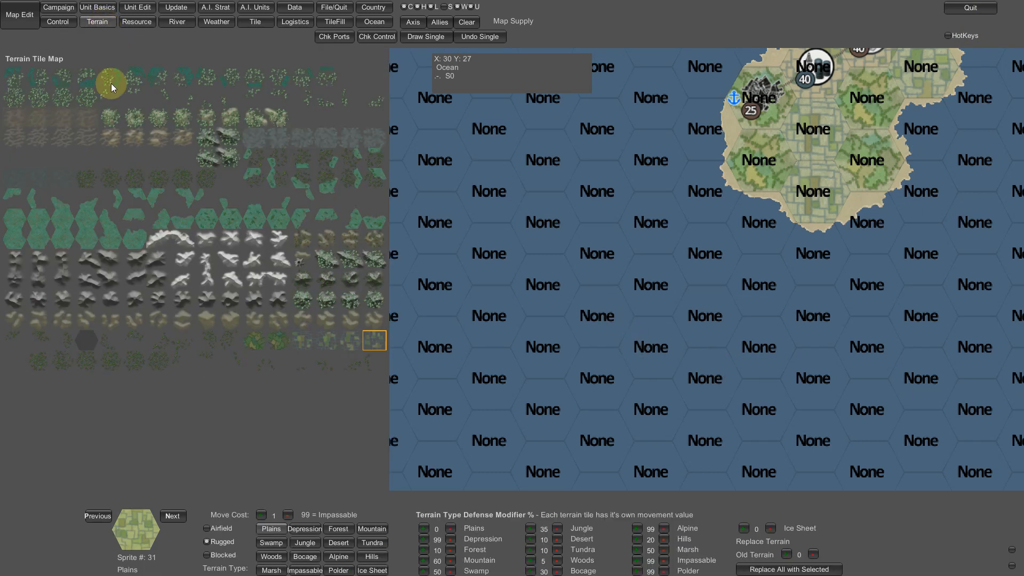
left_click(353, 346)
left_click(635, 278)
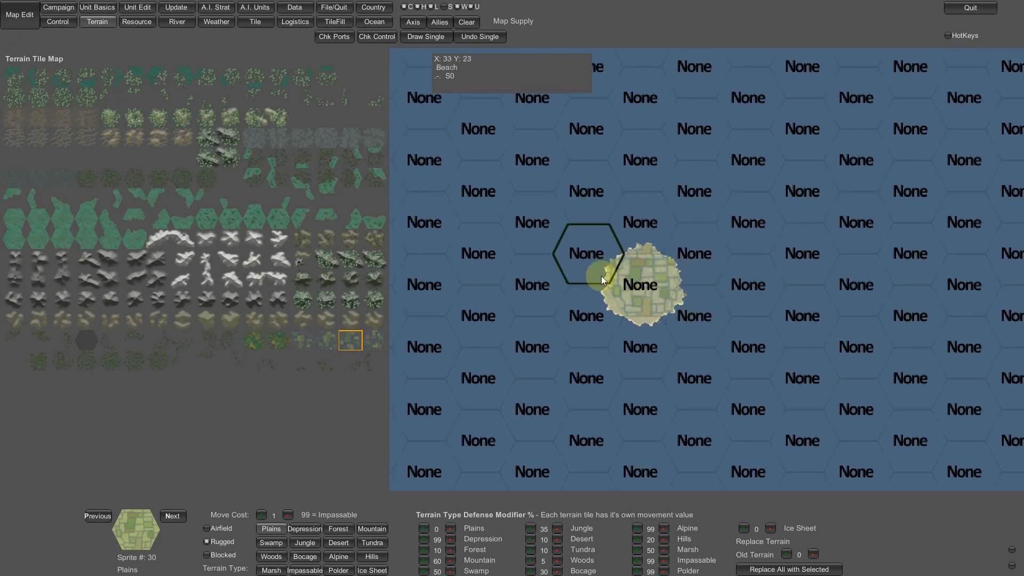
- Place an Urban Port with sprite 71 on the small island at X 34 Y 23
mouse_move(977, 360)
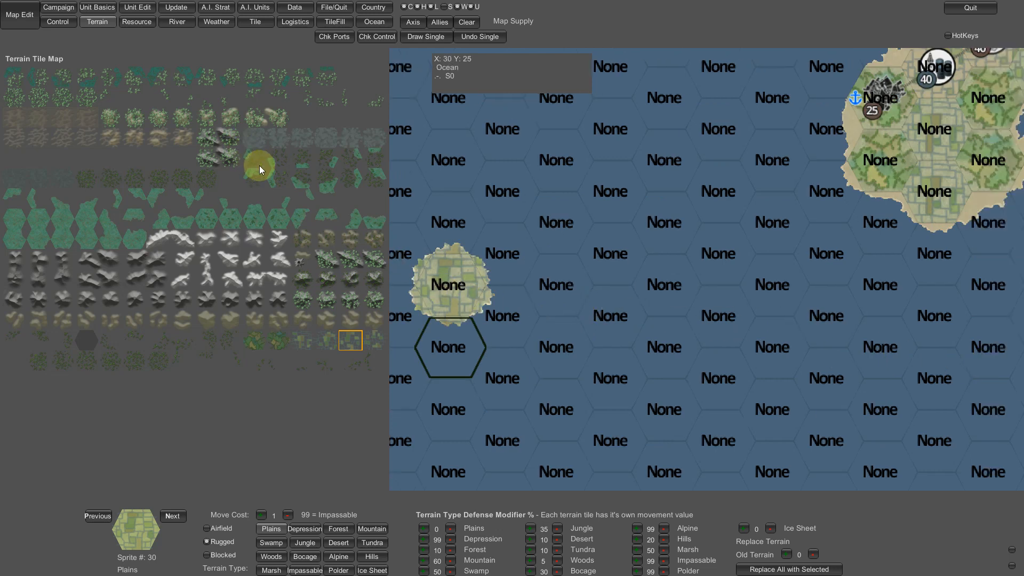
left_click(140, 21)
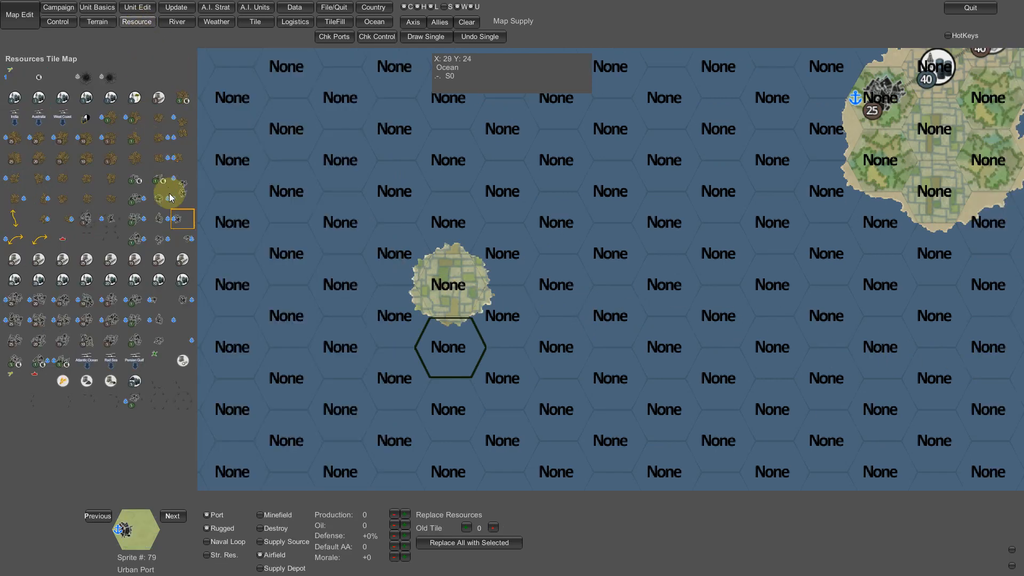
left_click(187, 241)
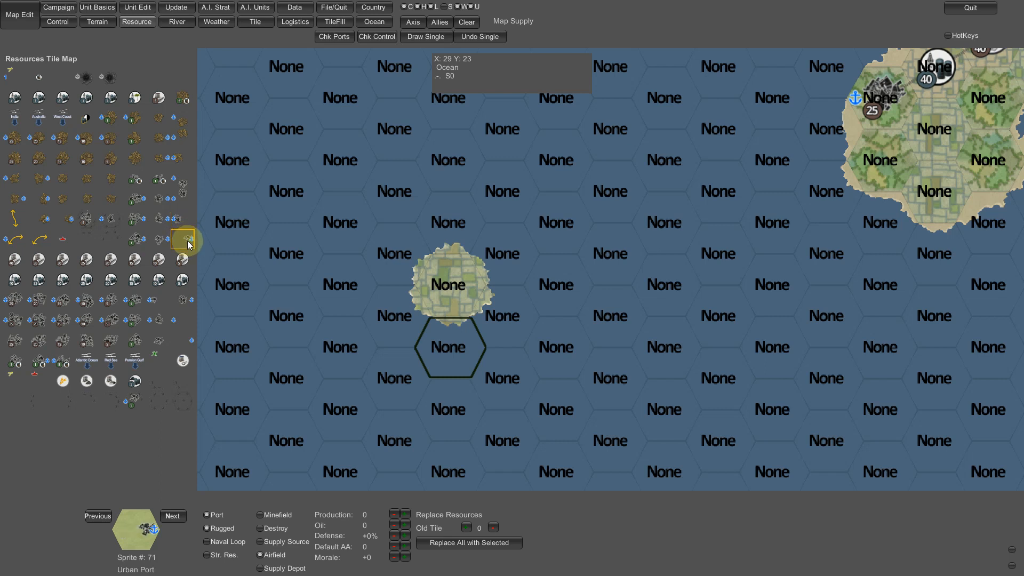
left_click(459, 296)
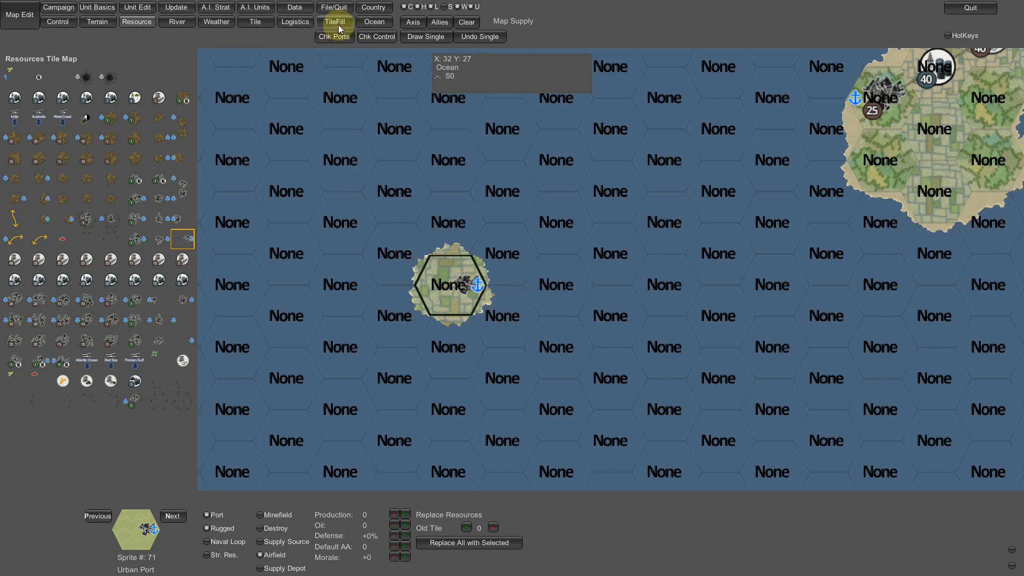
left_click(262, 24)
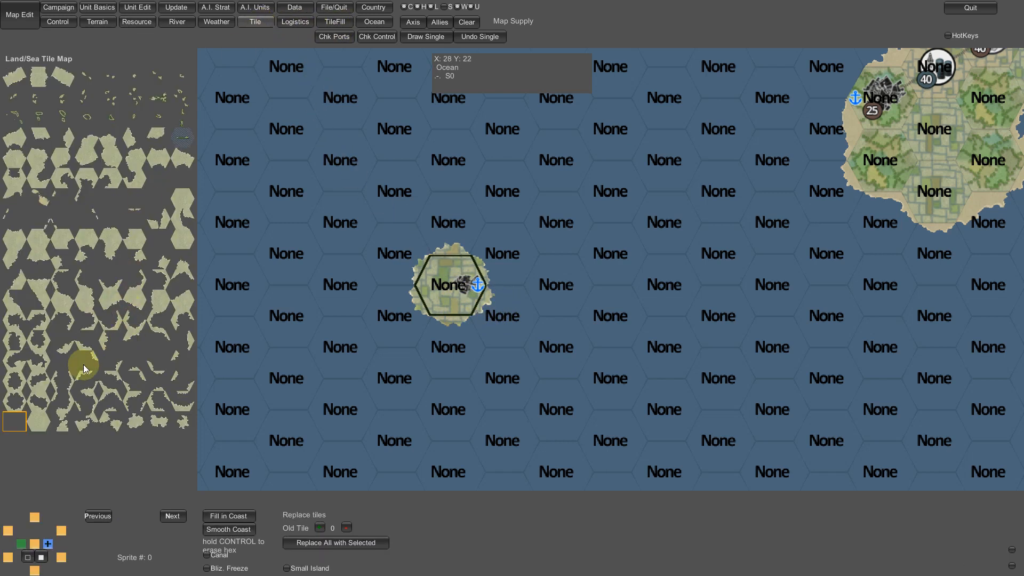
left_click(486, 320)
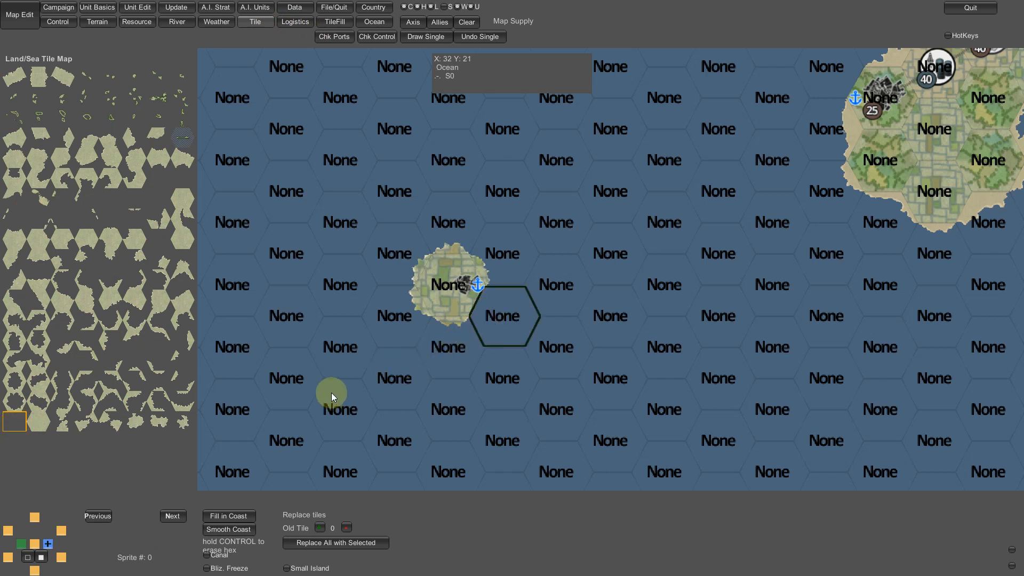
- Set the port size to 2 on the small island at X 34 Y 23 and to 9 on the northeast island's Urban Port at X 42 Y 26
left_click(50, 50)
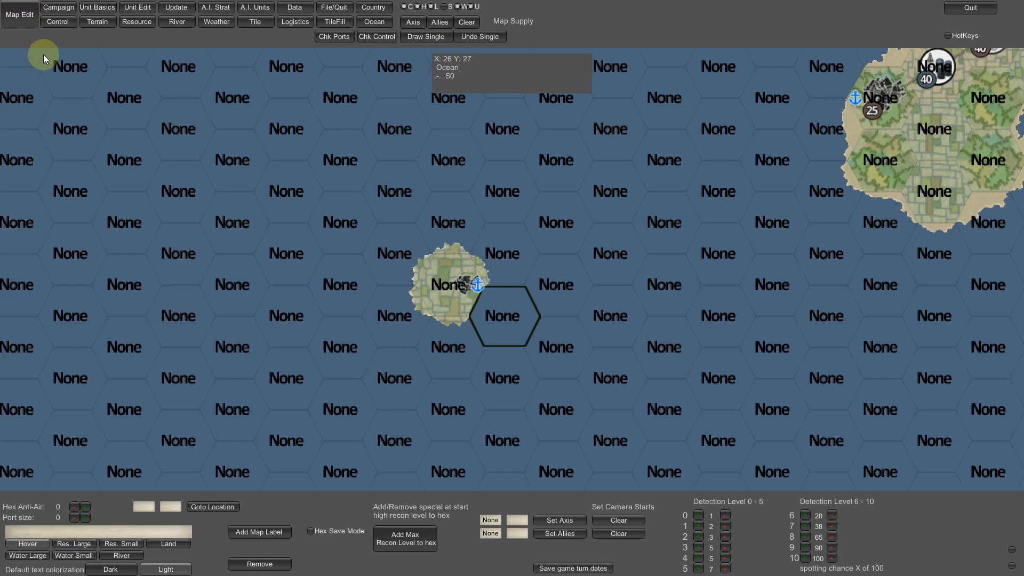
left_click(453, 297)
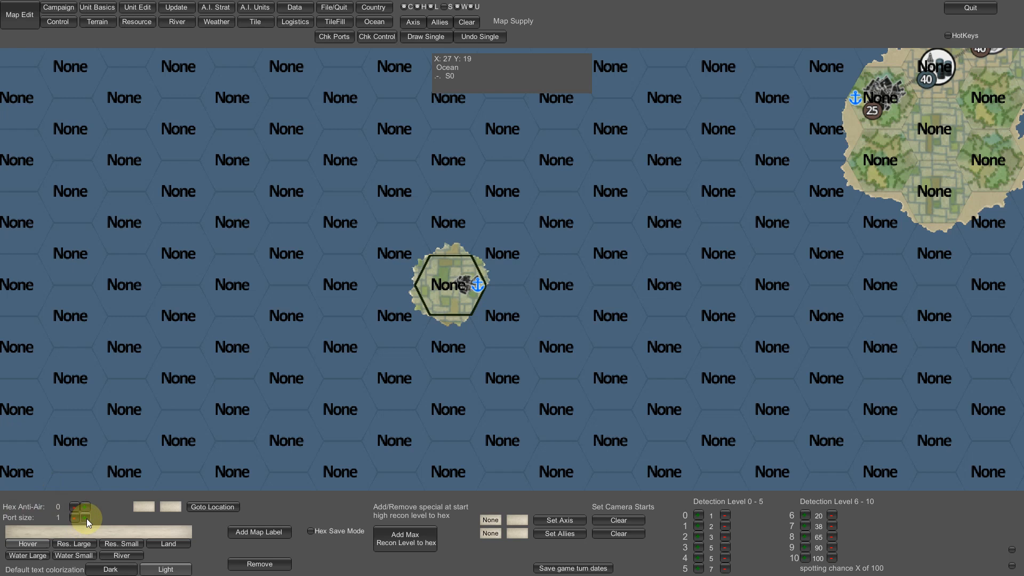
mouse_move(1006, 336)
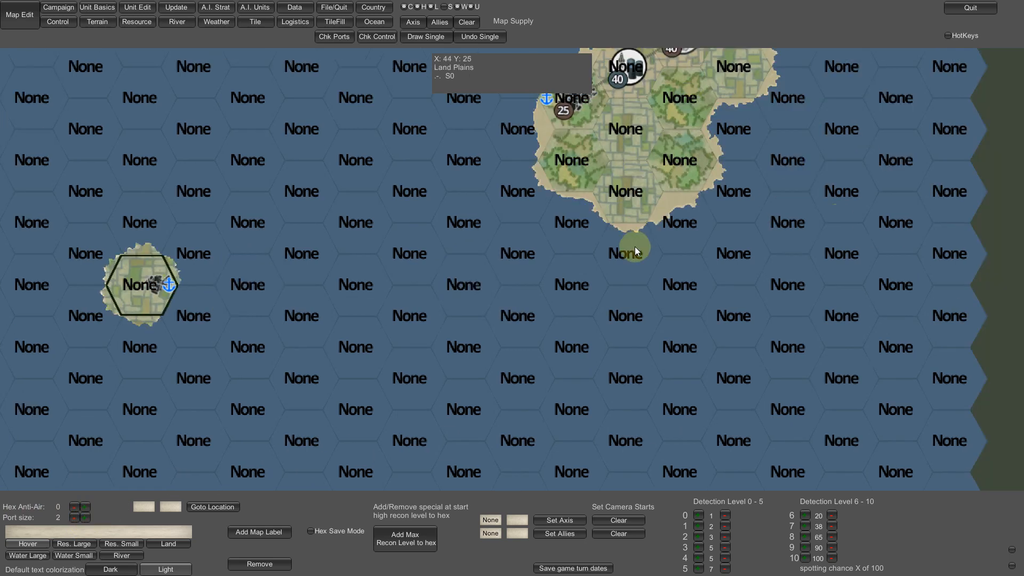
mouse_move(657, 5)
left_click(590, 381)
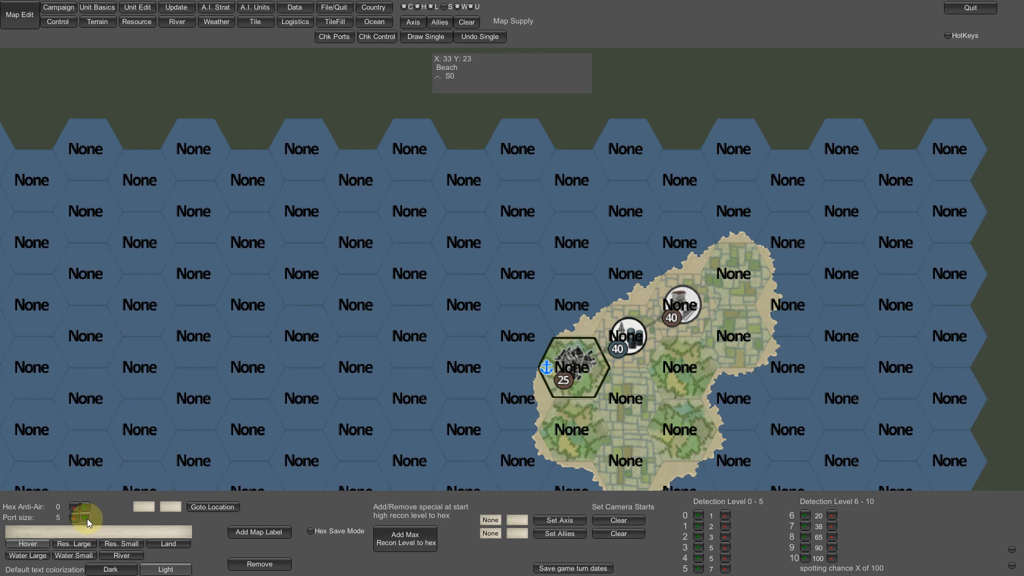
- Raise the port size of the small island at X 17 Y 6 and set the Urban Port at X 6 Y 5 to port size 9
mouse_move(1, 454)
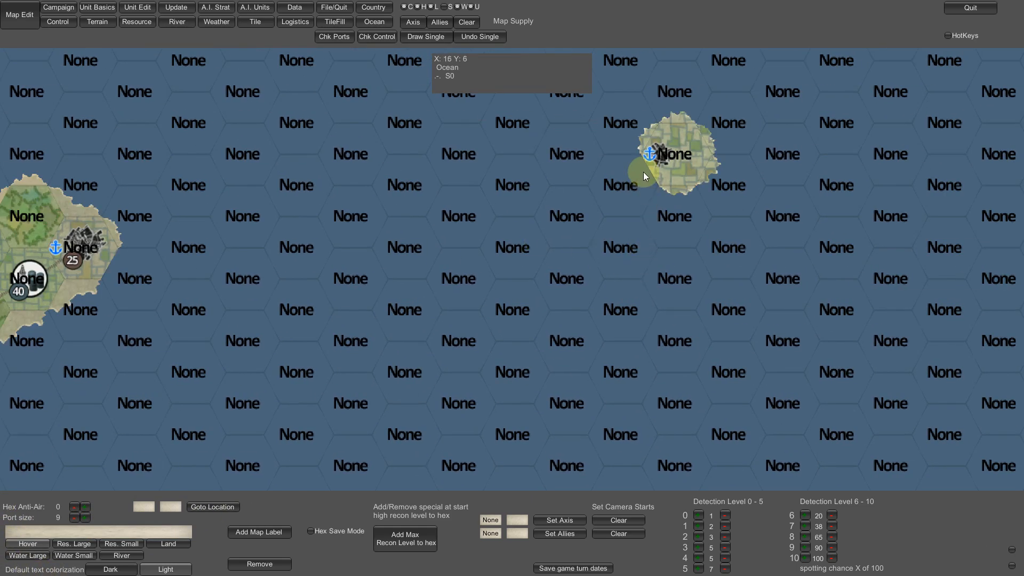
left_click(683, 164)
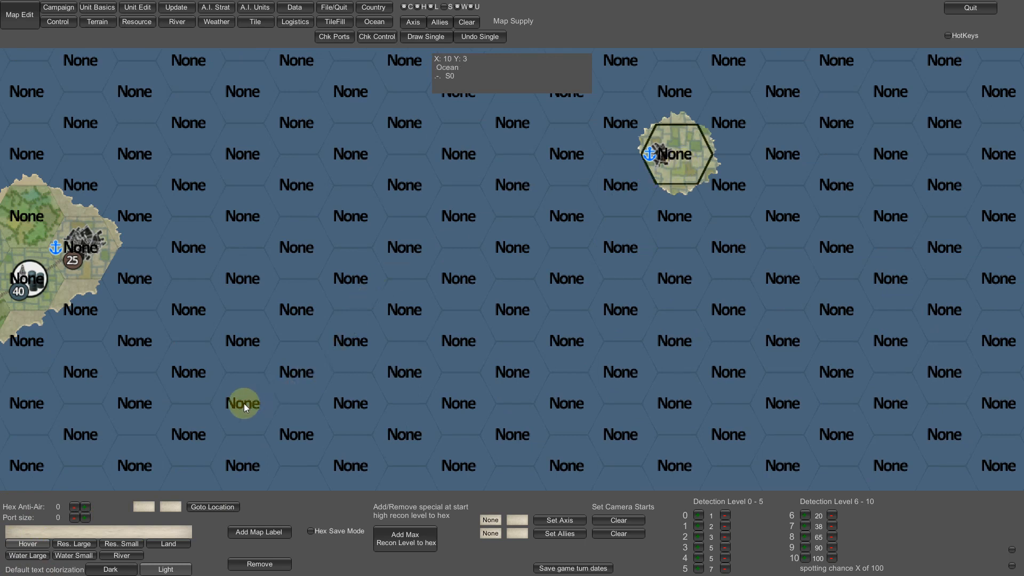
left_click(85, 517)
left_click(511, 270)
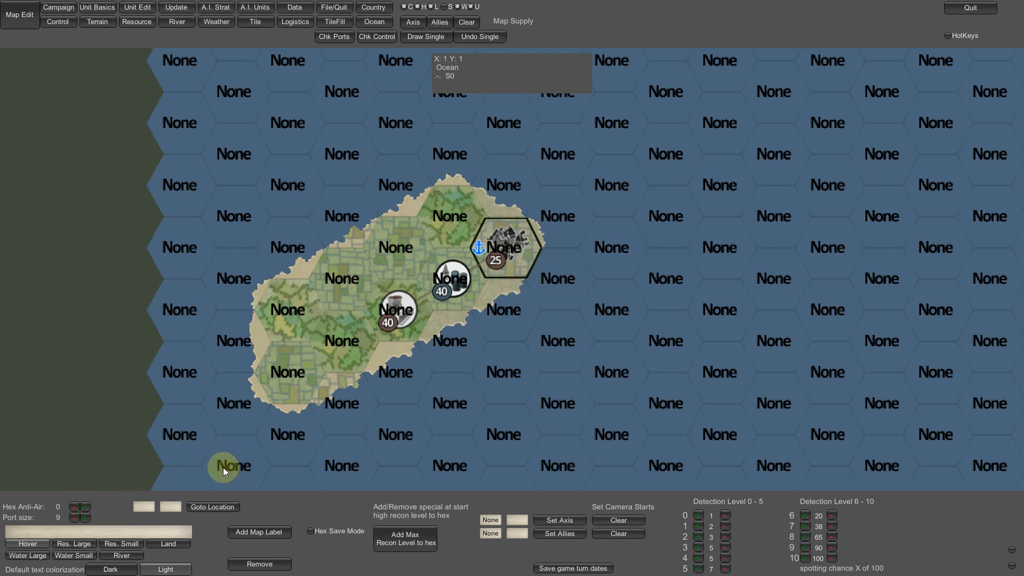
- Add the Land-style map label "London" to the Urban Port at X 6 Y 5
left_click(87, 534)
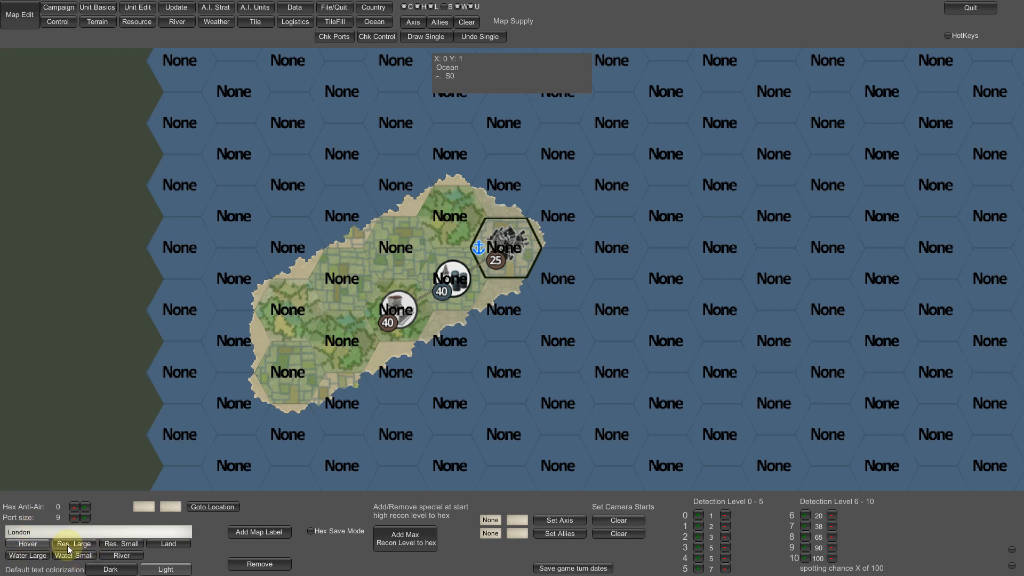
left_click(170, 544)
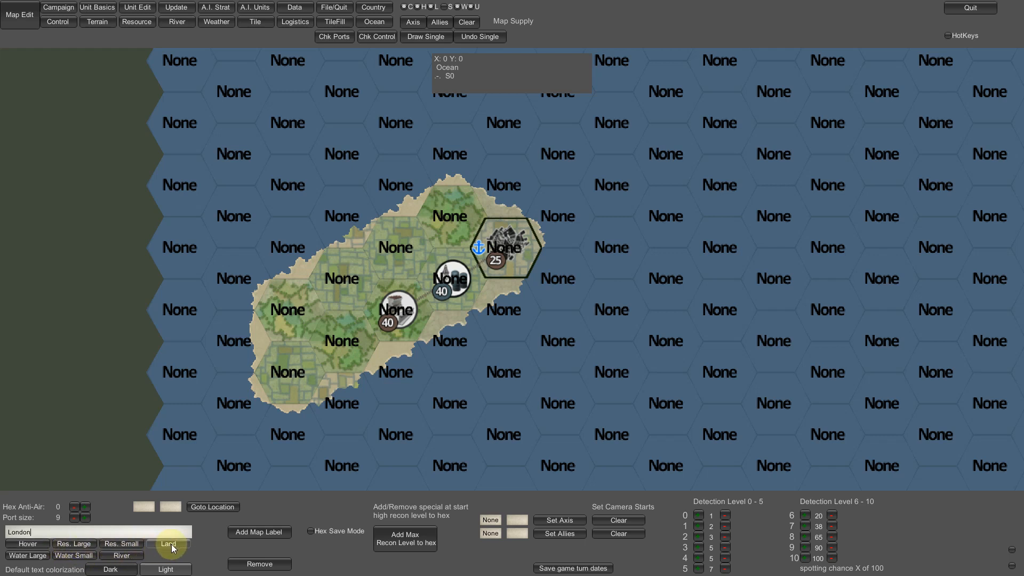
left_click(277, 534)
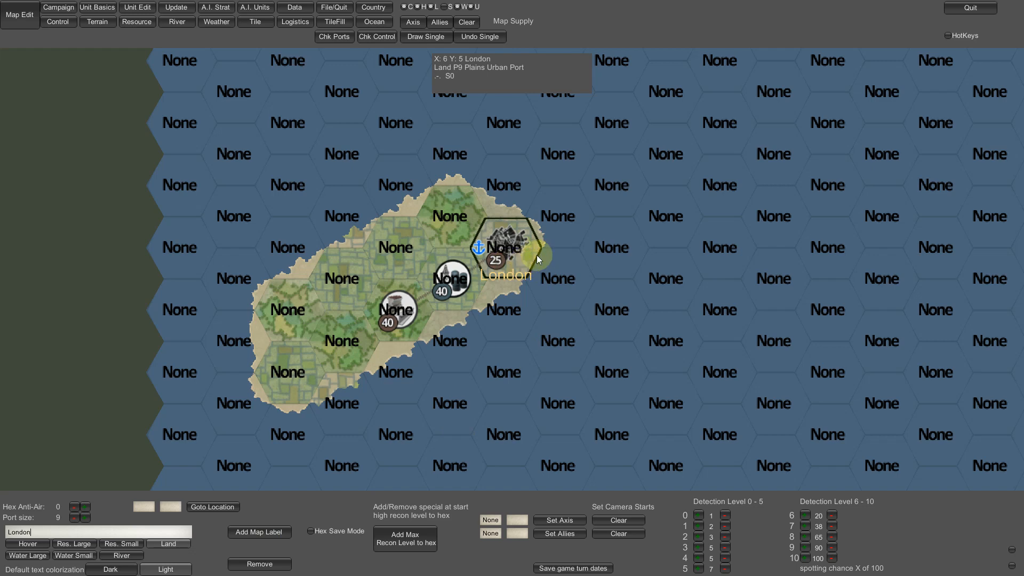
- Add the map label "Tokyo" to the northeast island's Urban Port at X 42 Y 26
mouse_move(986, 4)
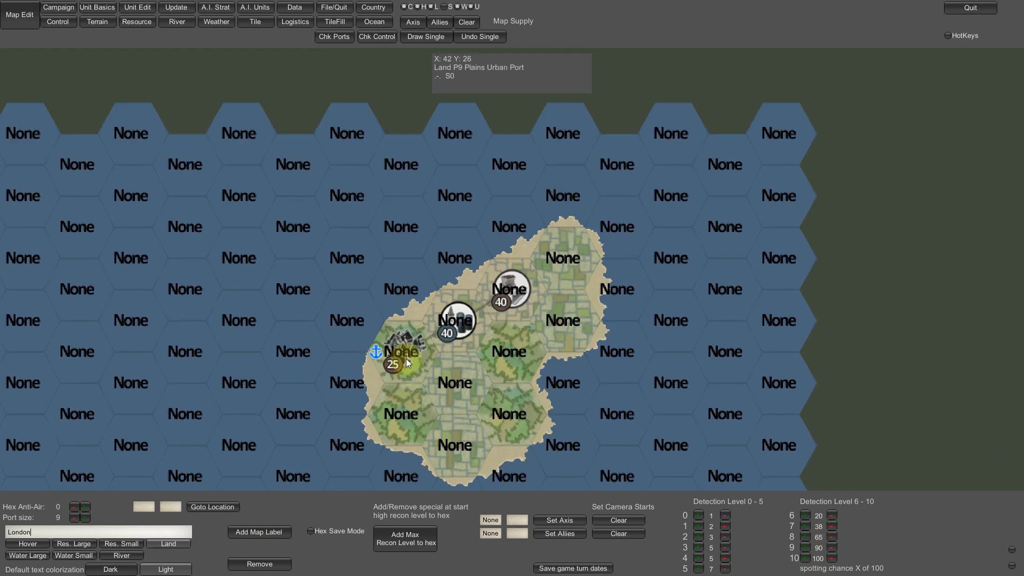
left_click(405, 357)
left_click(34, 532)
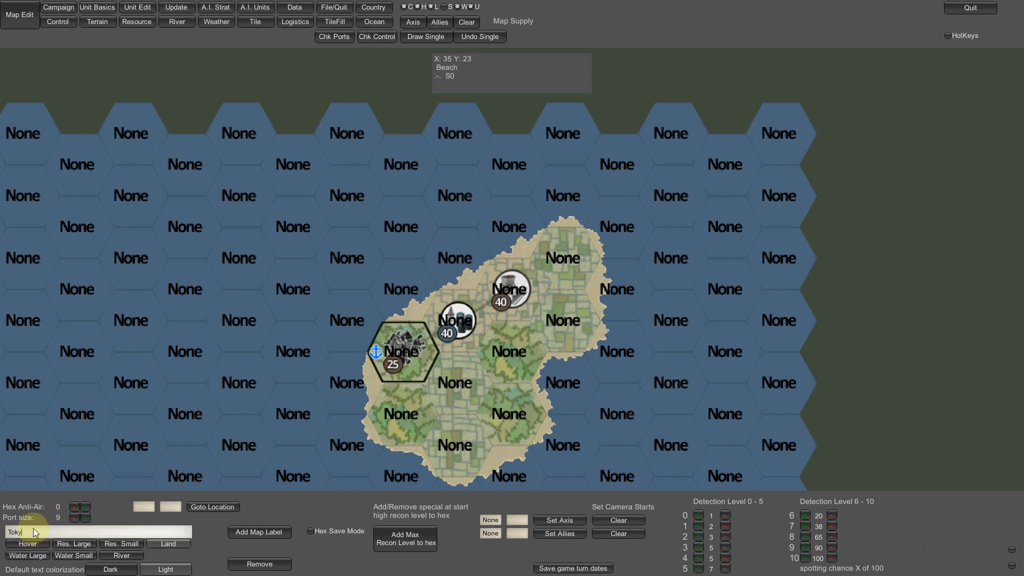
left_click(254, 532)
- Run the port check on the whole map and dismiss its message
scroll(253, 466, "down", 3)
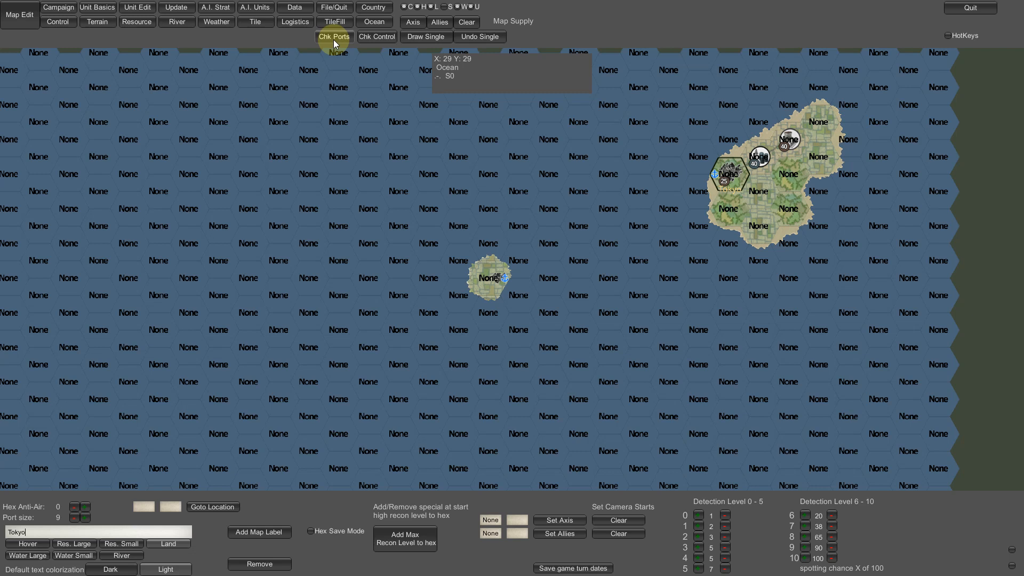
mouse_move(324, 130)
left_mouse_down()
mouse_move(341, 47)
mouse_move(352, 56)
left_mouse_up()
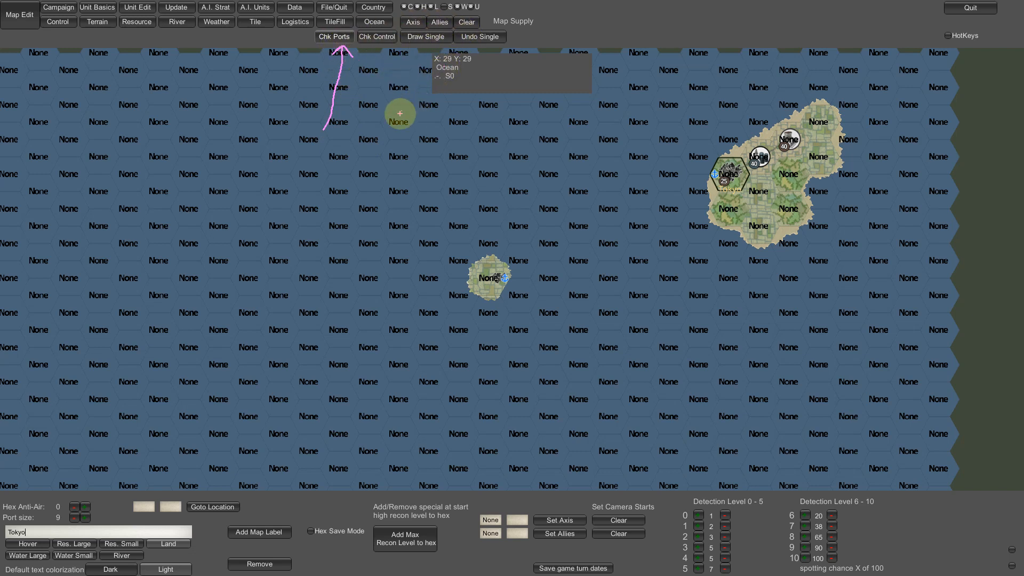
key("Escape")
left_click(339, 39)
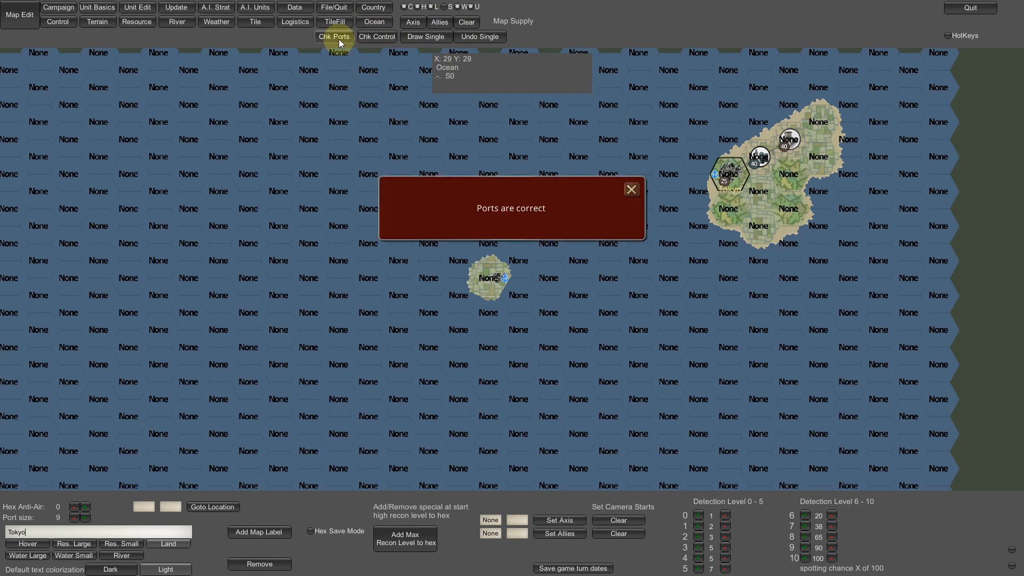
left_click(544, 211)
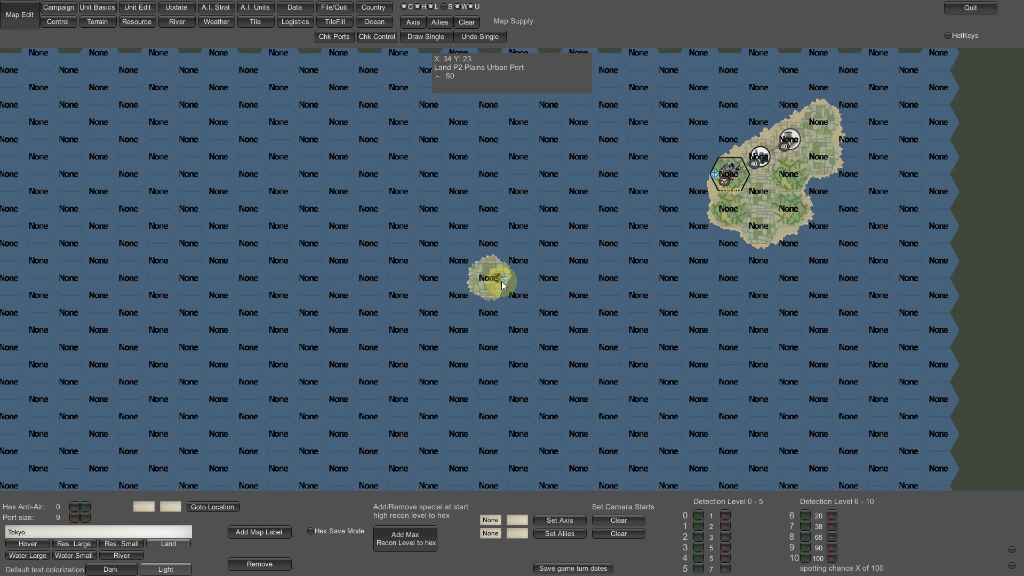
scroll(472, 299, "up", 1)
scroll(517, 285, "down", 1)
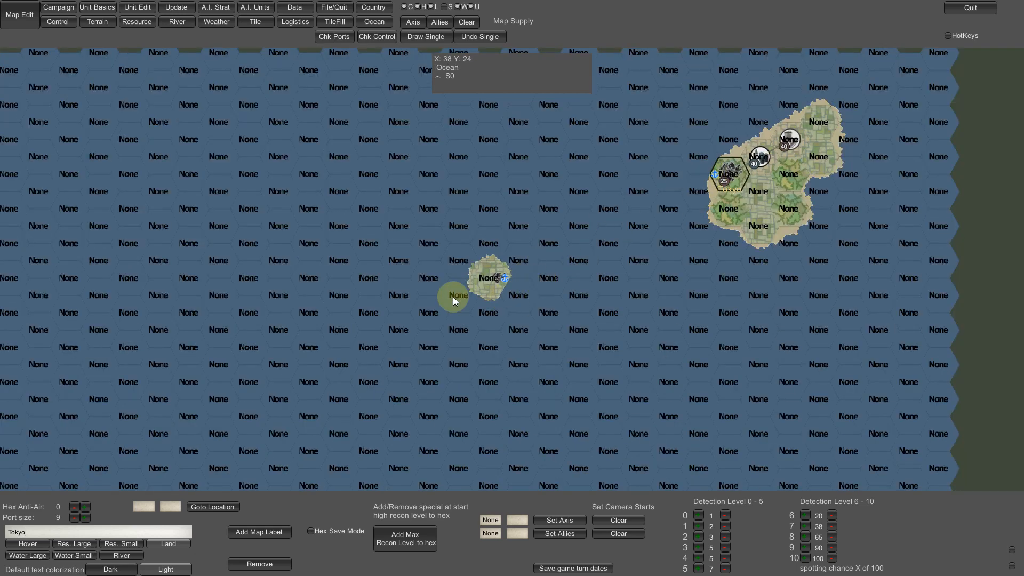
scroll(453, 297, "down", 2)
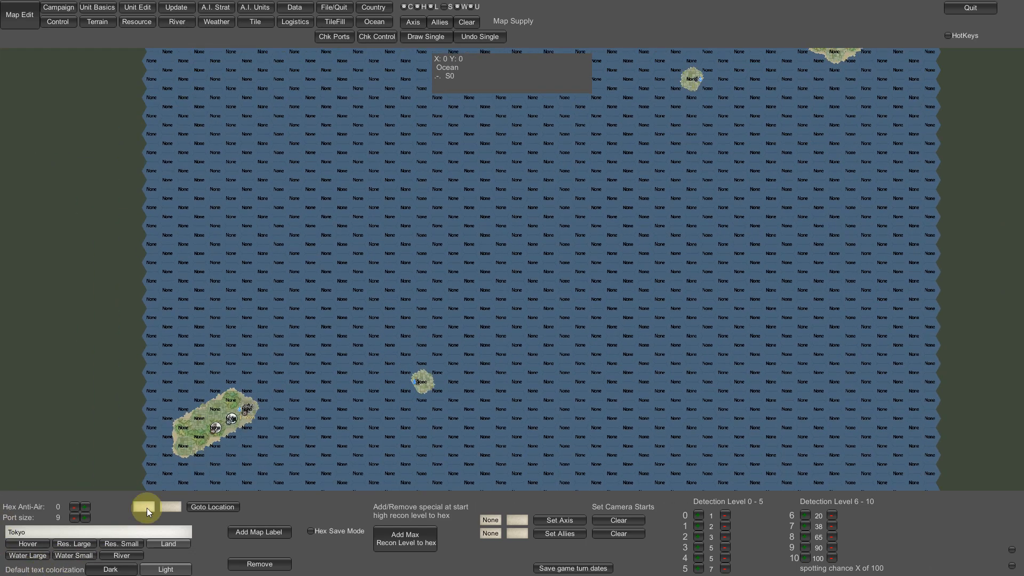
scroll(213, 475, "up", 1)
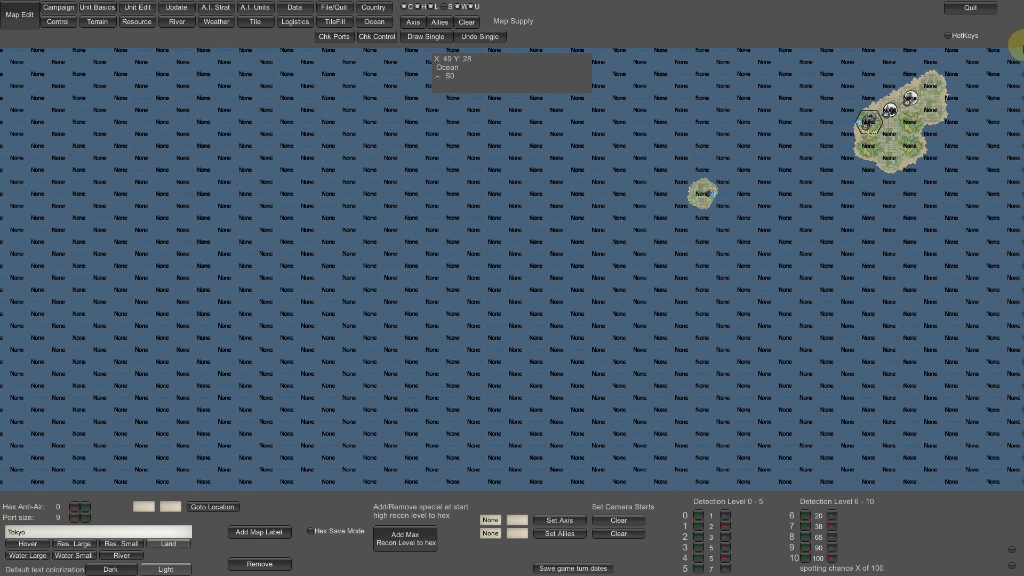
scroll(859, 93, "up", 1)
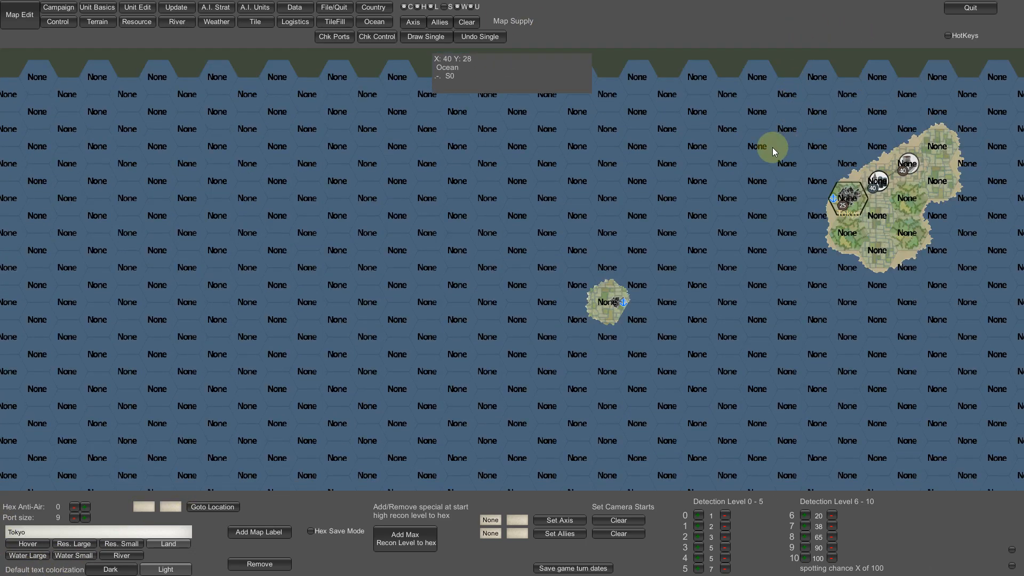
scroll(566, 232, "down", 2)
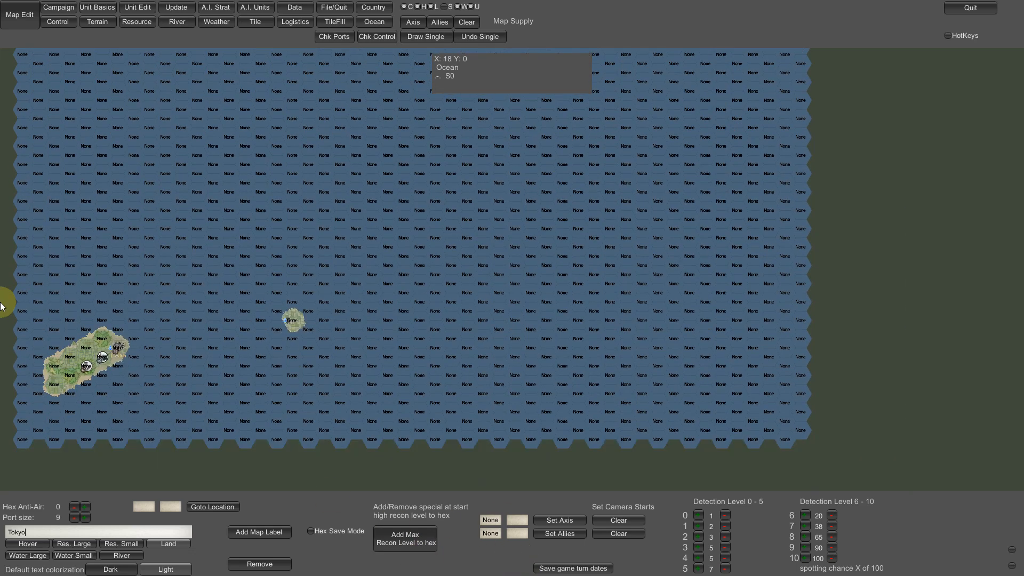
scroll(148, 258, "up", 3)
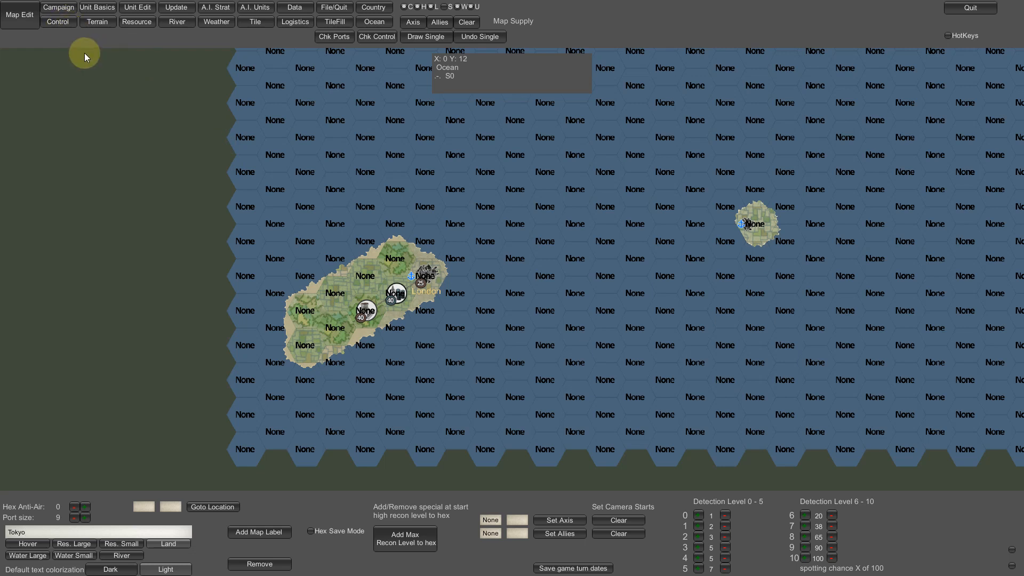
mouse_move(56, 38)
left_mouse_down()
mouse_move(75, 23)
mouse_move(46, 13)
mouse_move(61, 46)
left_mouse_up()
left_click_drag(86, 79, 102, 124)
mouse_move(77, 56)
left_mouse_down()
mouse_move(79, 40)
mouse_move(76, 49)
left_mouse_up()
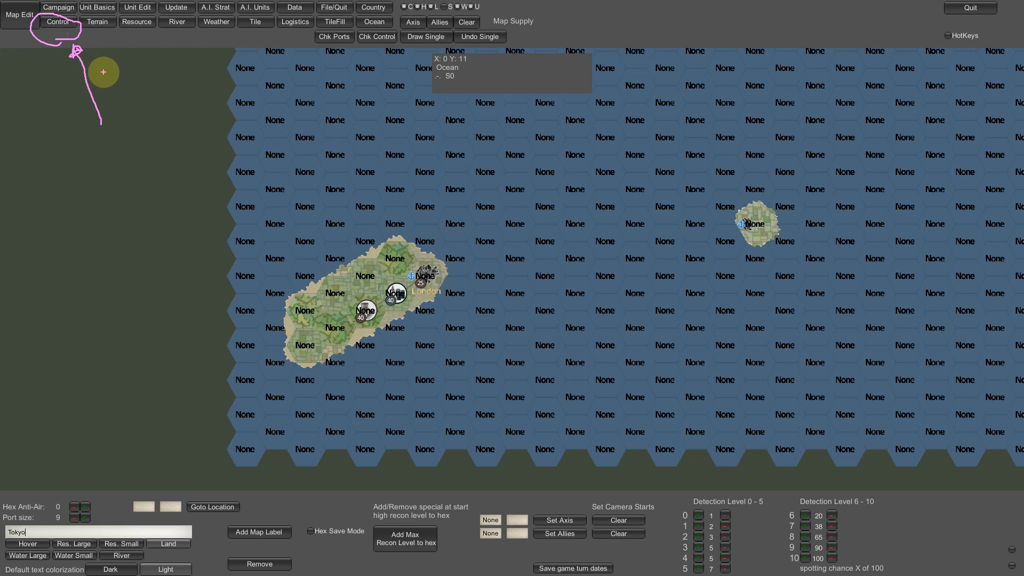
key("Escape")
- Assign UK ownership and control, sprite 1, to the southwest island's hex at X 2 Y 4
left_click(56, 24)
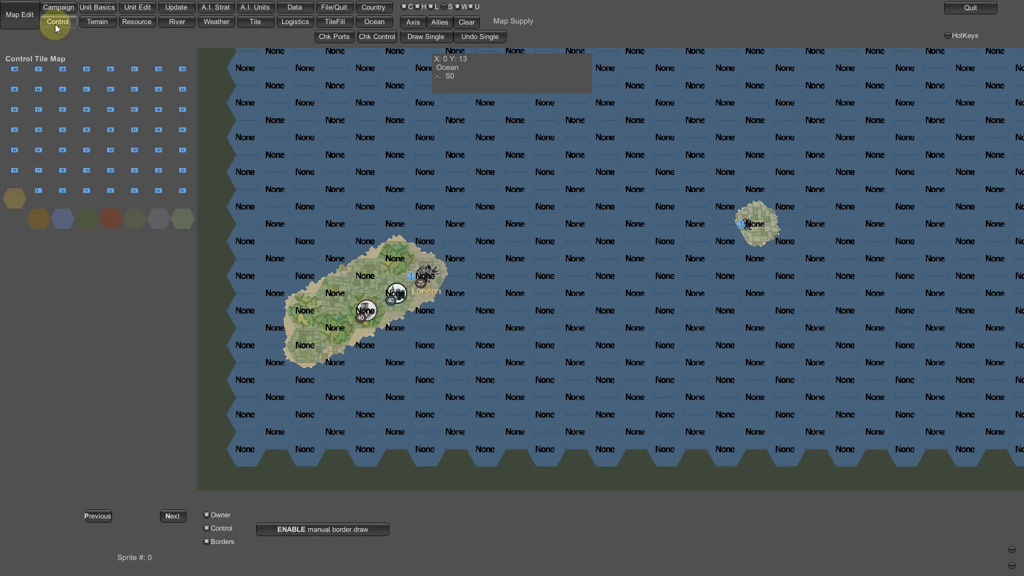
left_click(39, 222)
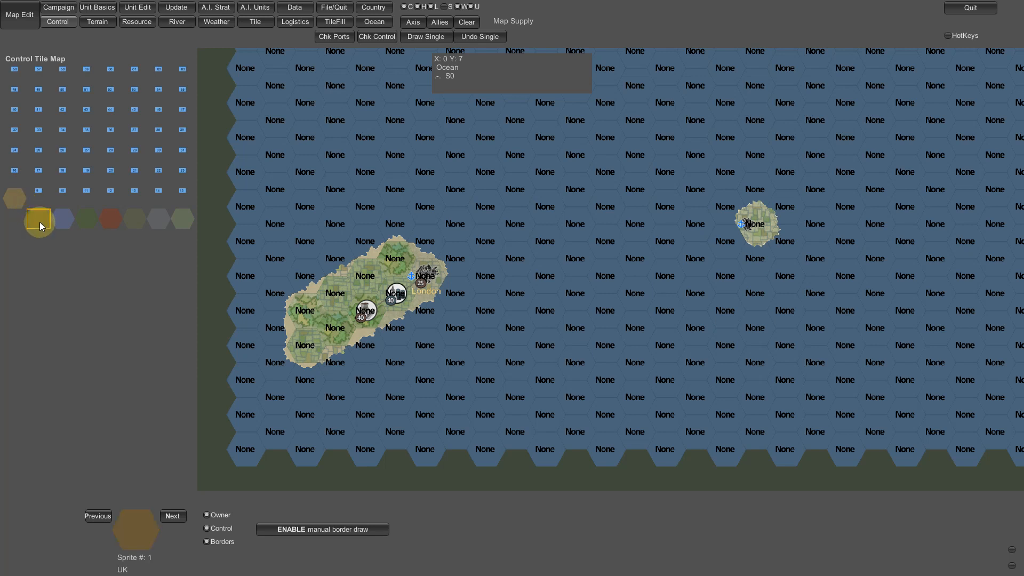
mouse_move(130, 488)
left_mouse_down()
mouse_move(125, 572)
mouse_move(181, 476)
mouse_move(133, 487)
left_mouse_up()
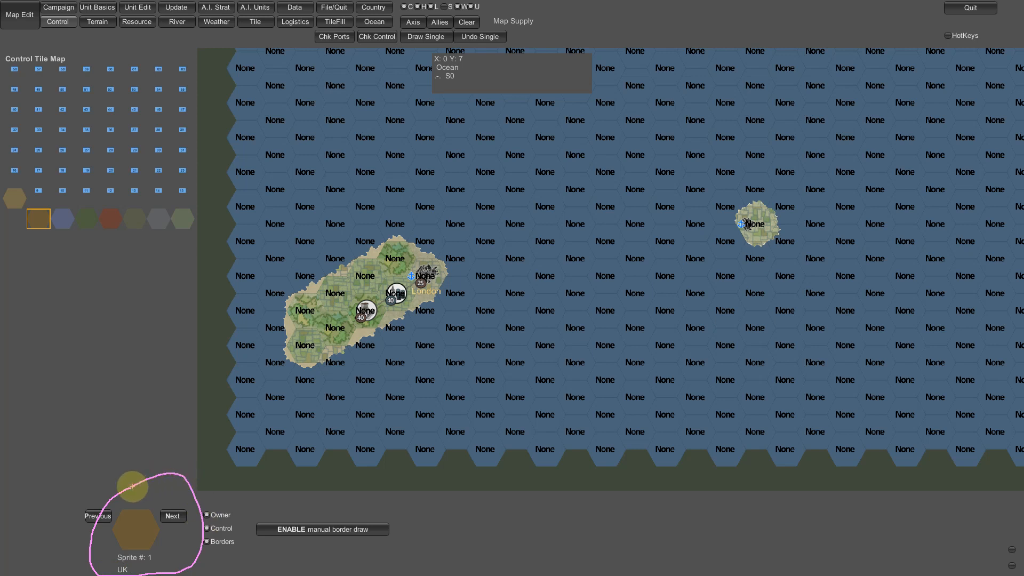
key("Escape")
scroll(133, 490, "down", 3)
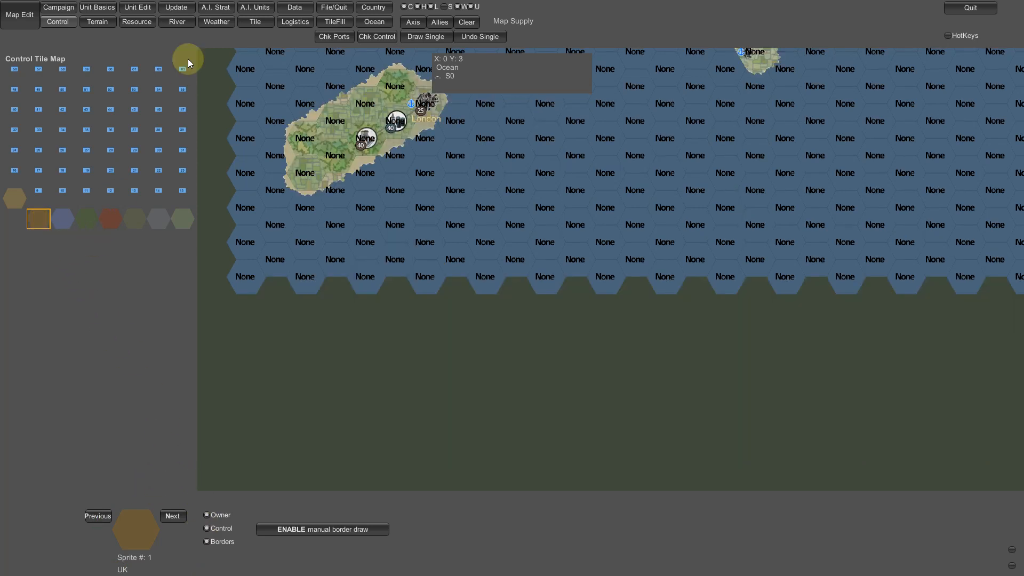
scroll(234, 64, "up", 3)
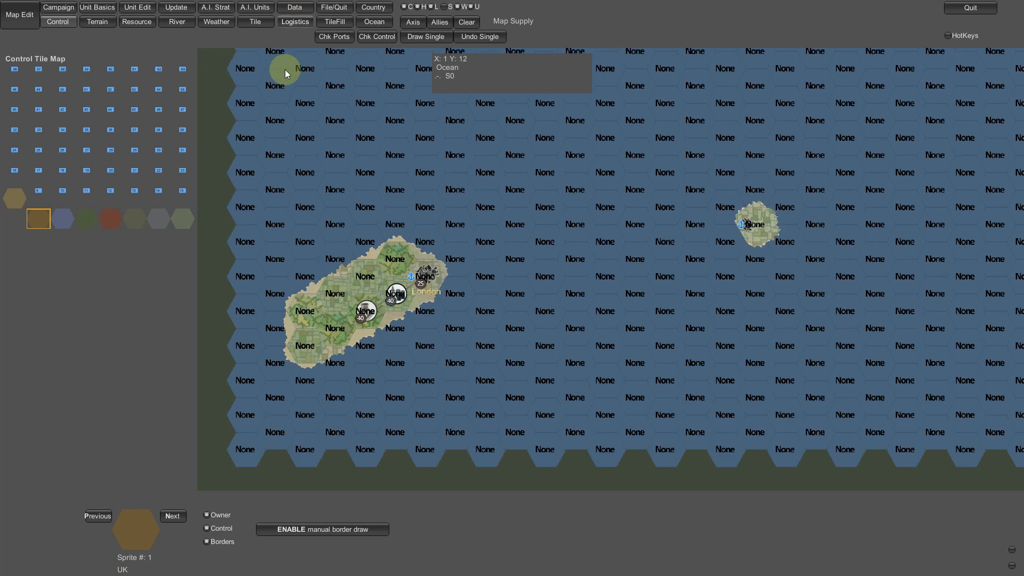
left_click(308, 312)
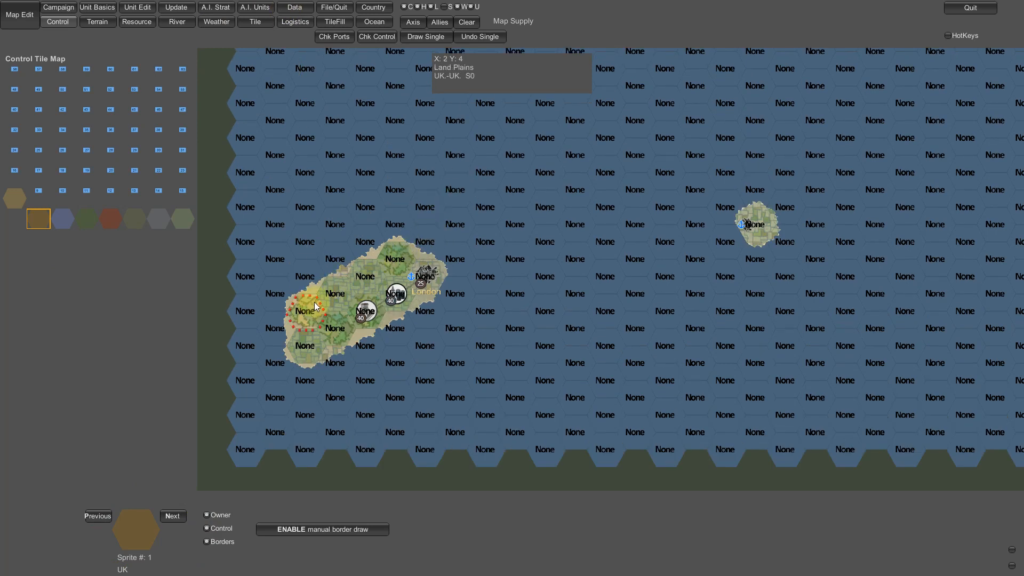
- Assign UK ownership and control to the rest of the southwest island, including its beaches, and to the small island at X 17 Y 5
left_click(421, 277)
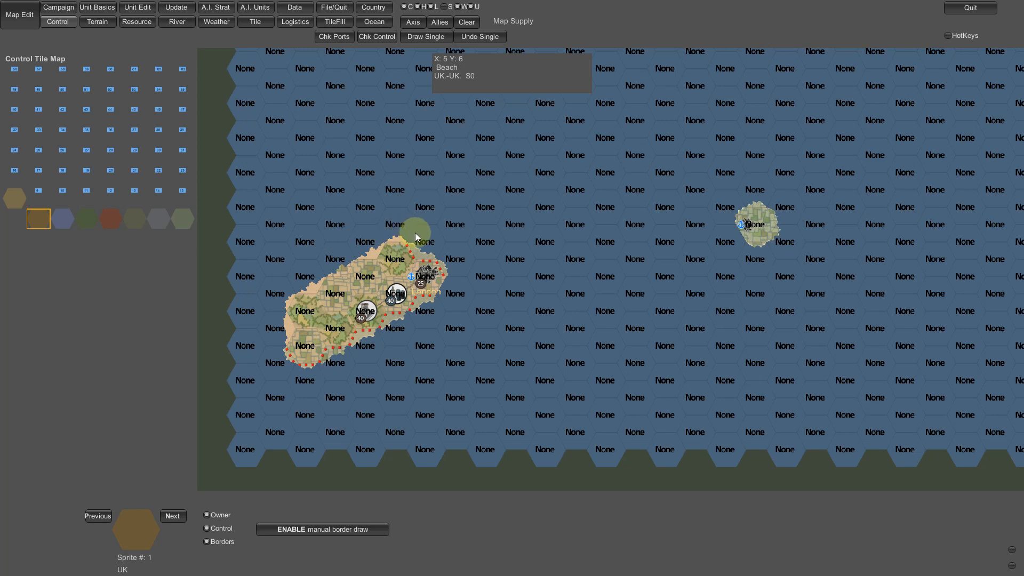
left_click(392, 332)
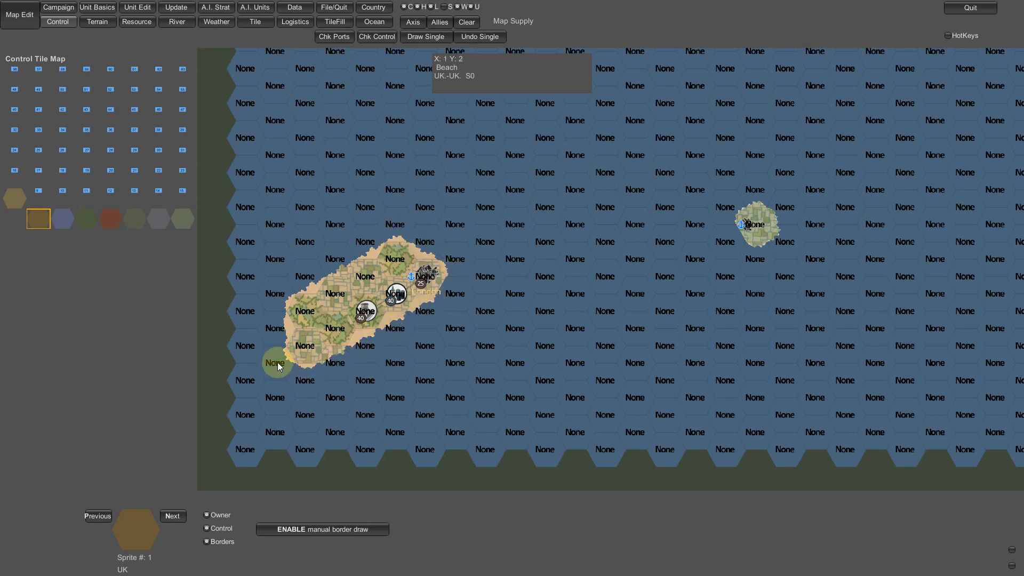
key("Right")
key("Up")
key("Down")
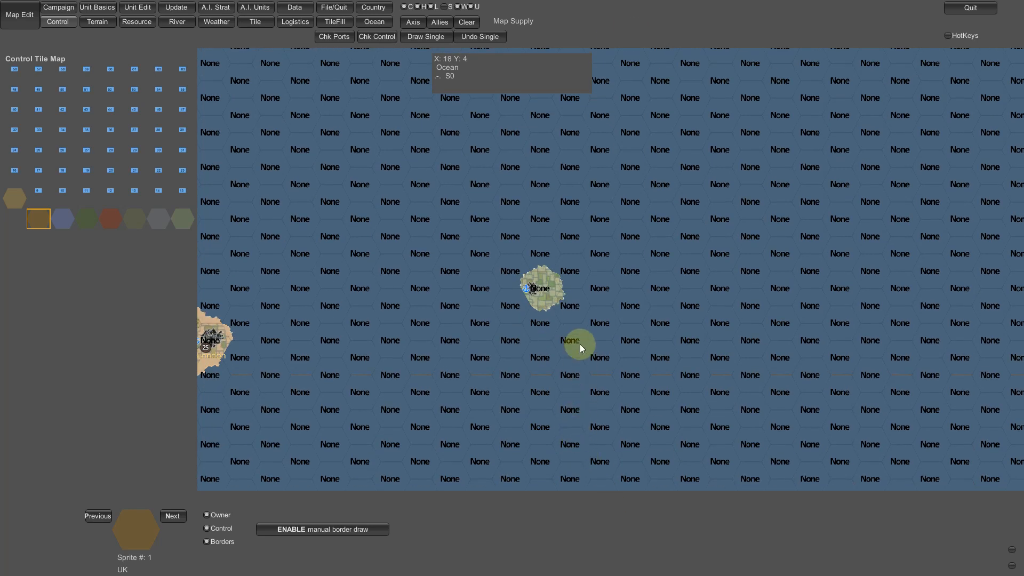
left_click(545, 289)
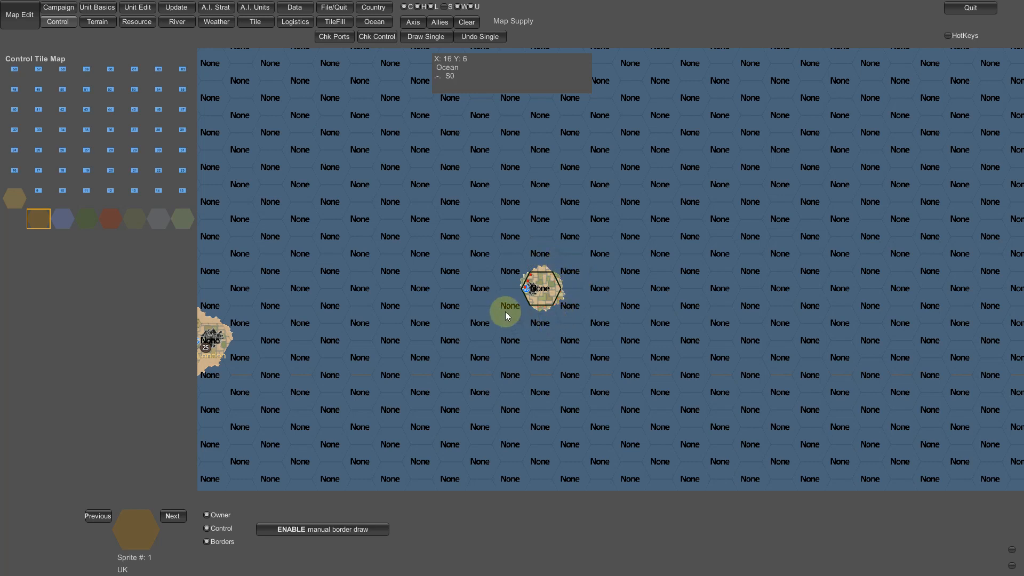
left_click(540, 256)
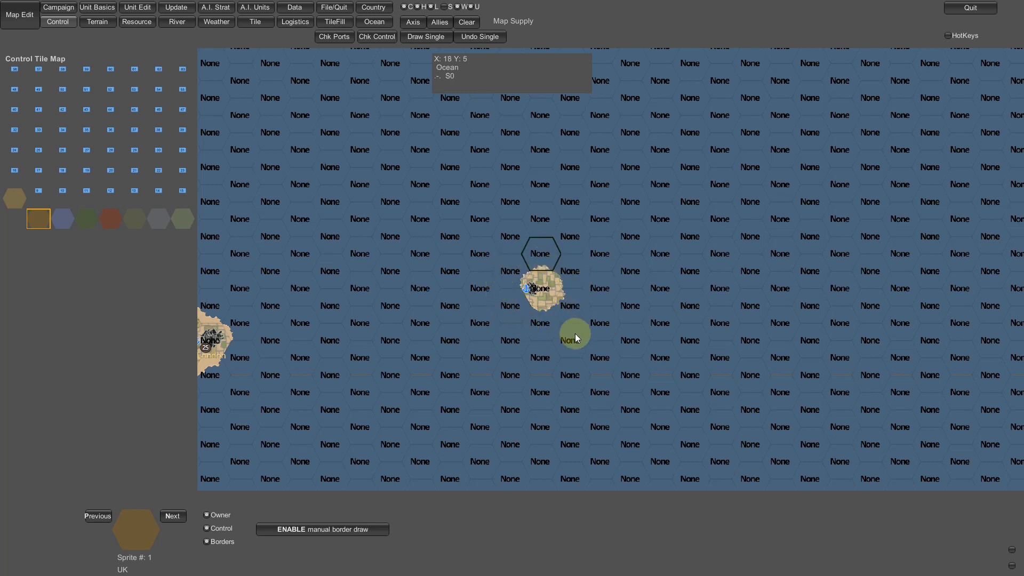
- Assign Japan ownership and control, sprite 8, to all land and beach hexes of the northeast island with Tokyo
mouse_move(891, 18)
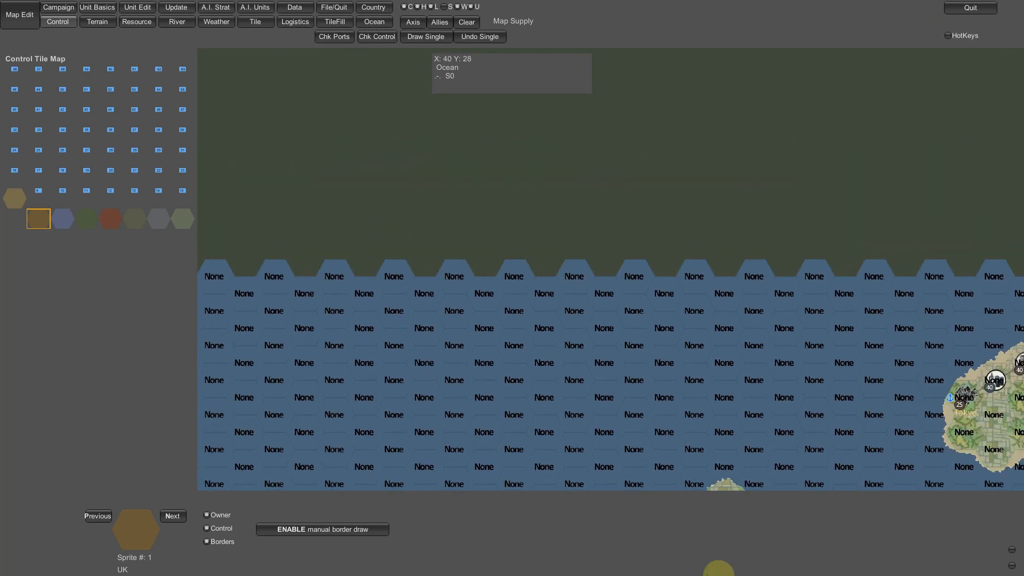
mouse_move(718, 573)
mouse_move(887, 46)
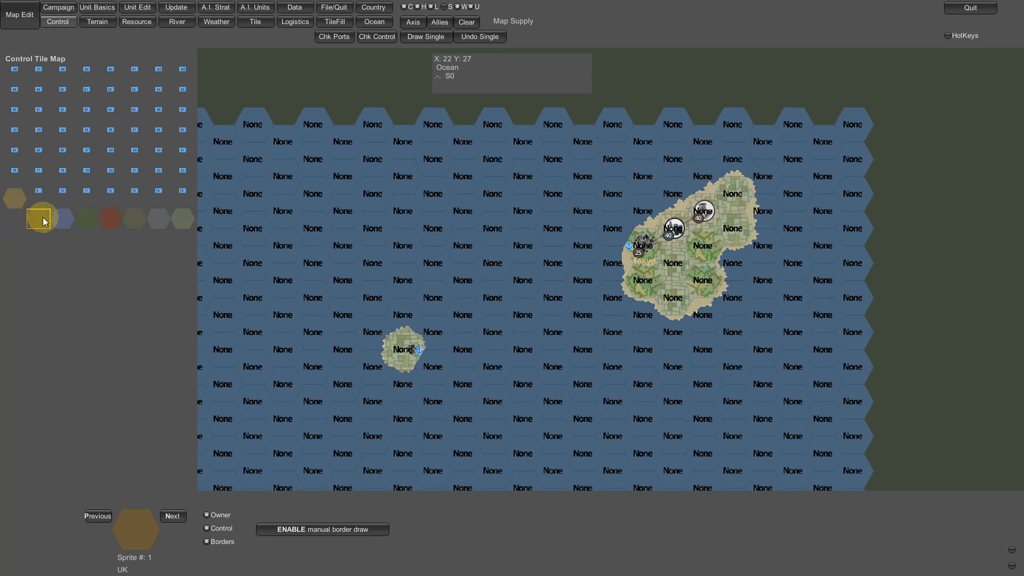
left_click(63, 219)
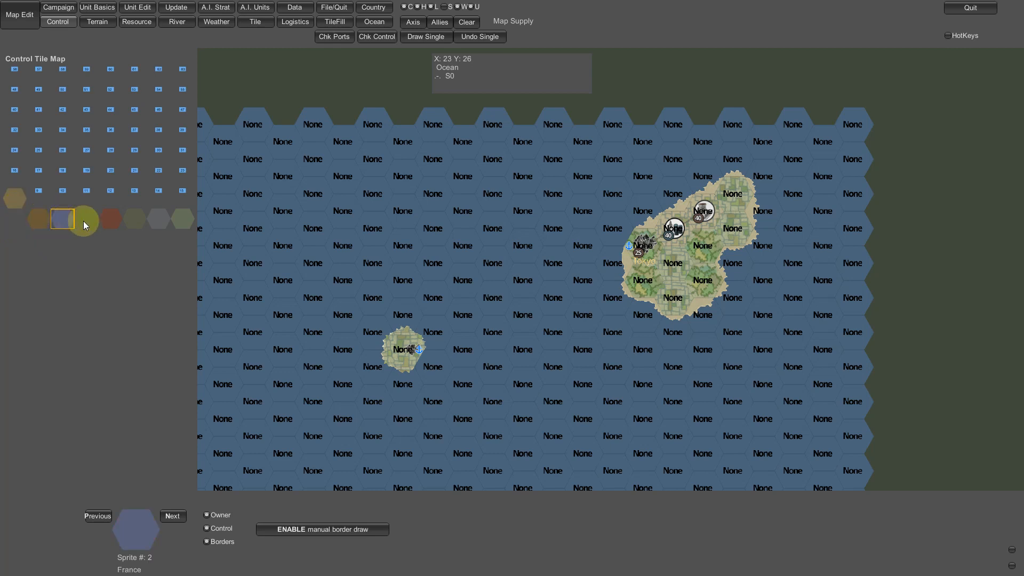
left_click(86, 220)
left_click(113, 222)
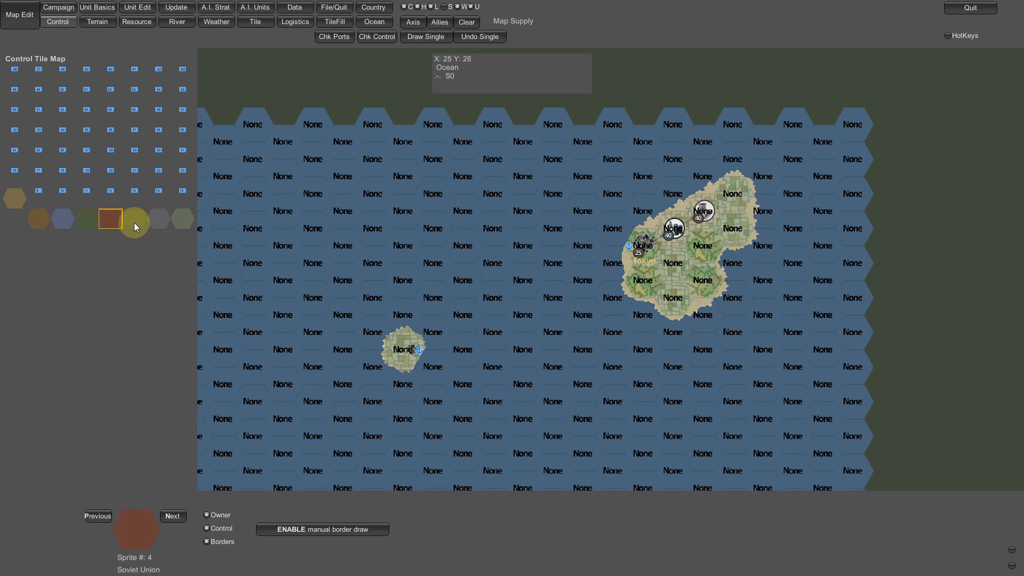
left_click(136, 222)
left_click(158, 222)
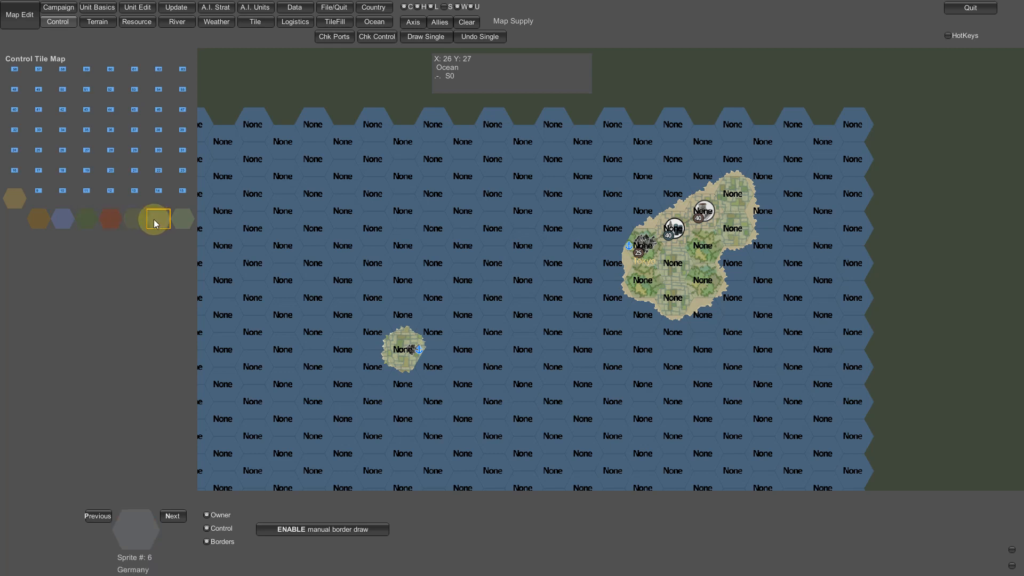
left_click(9, 200)
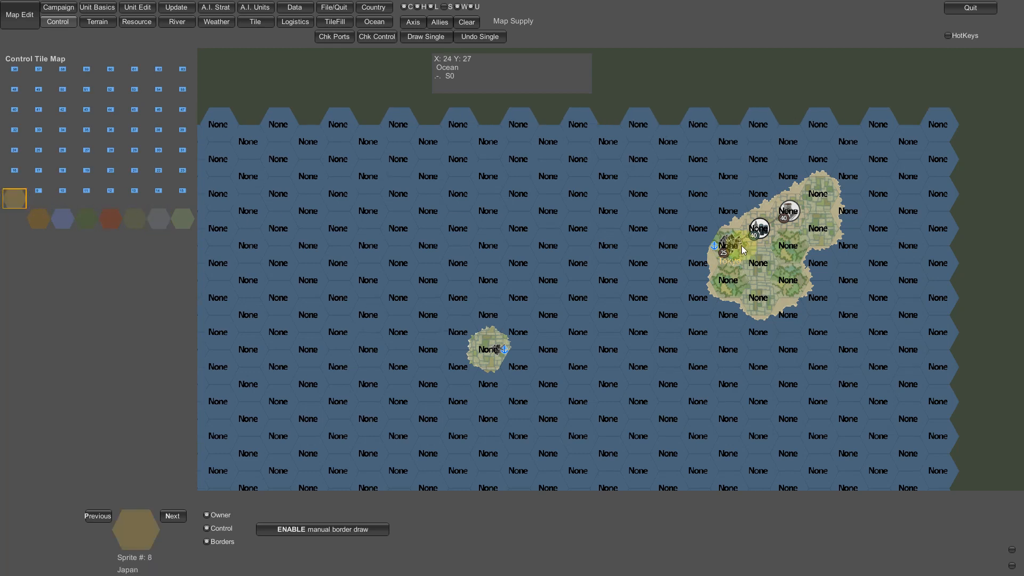
key("Right")
mouse_move(503, 264)
left_mouse_down()
mouse_move(579, 196)
mouse_move(632, 176)
mouse_move(648, 205)
mouse_move(642, 247)
mouse_move(536, 270)
mouse_move(560, 299)
mouse_move(597, 273)
mouse_move(616, 298)
left_mouse_up()
left_click(486, 280)
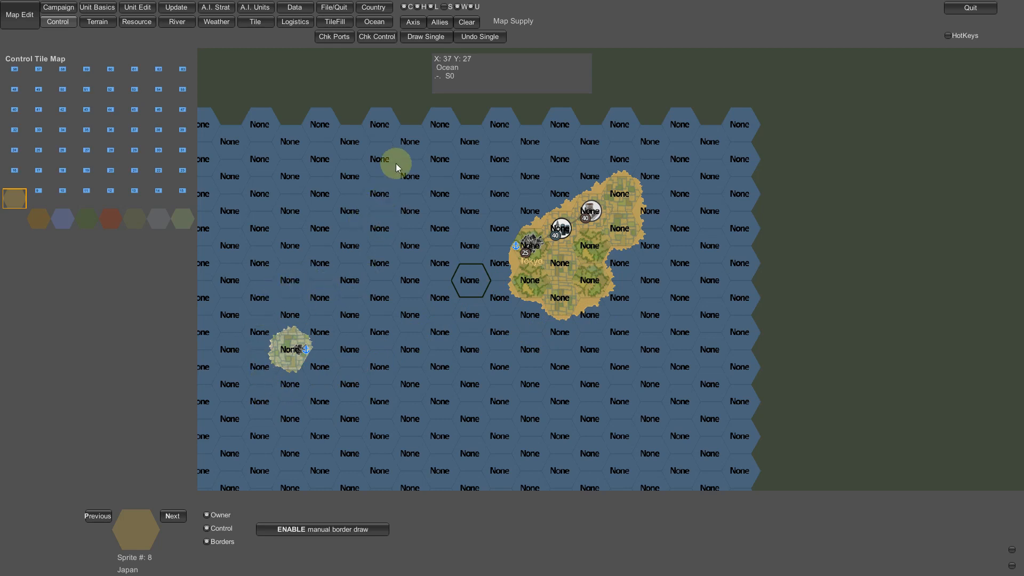
- Run the control check on the map and dismiss its message
left_click(382, 37)
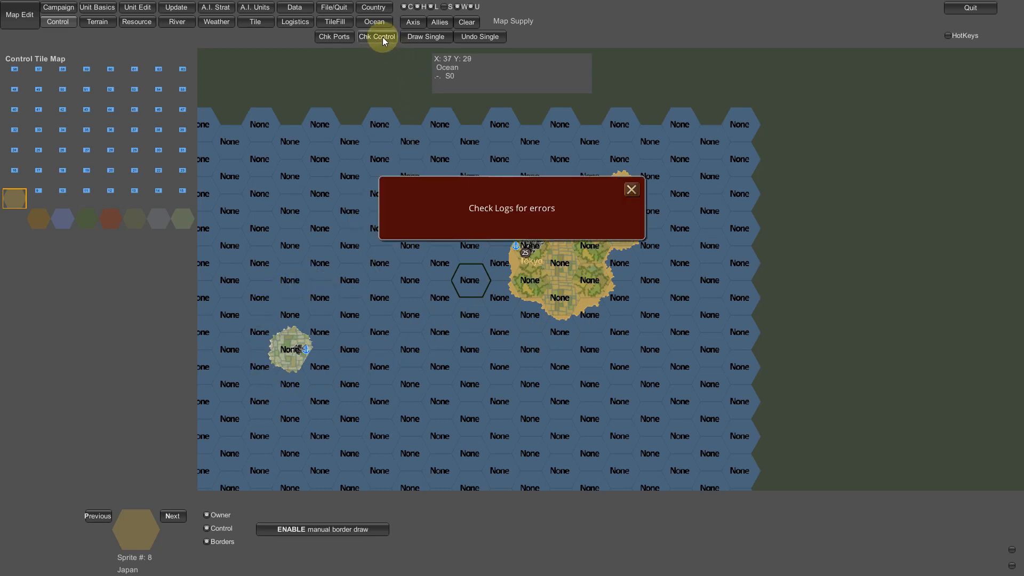
left_click(632, 190)
- Assign Japan ownership and control to the small island southwest of Tokyo's island, and rerun the control check
left_click(397, 337)
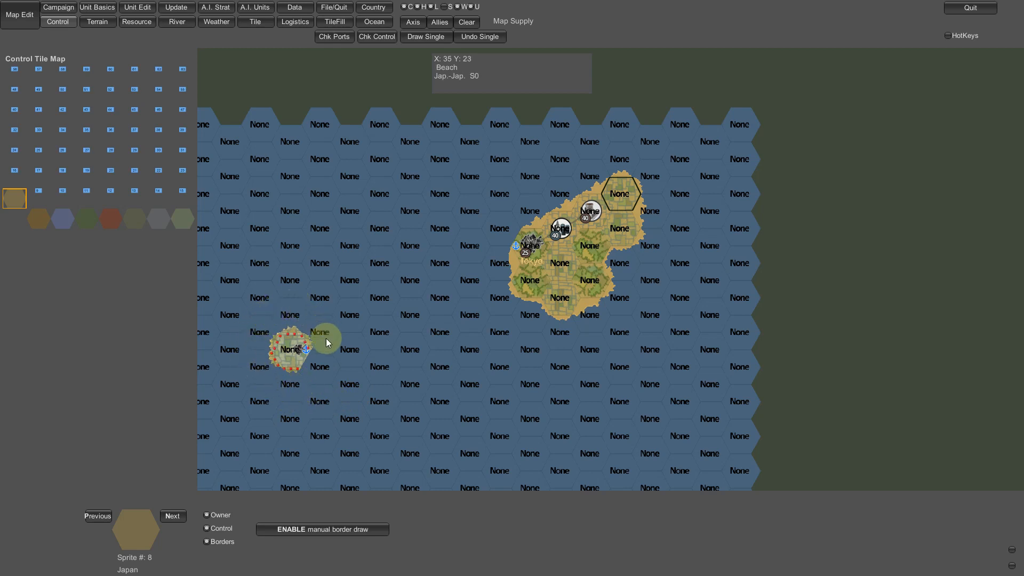
left_click(297, 345)
left_click(491, 151)
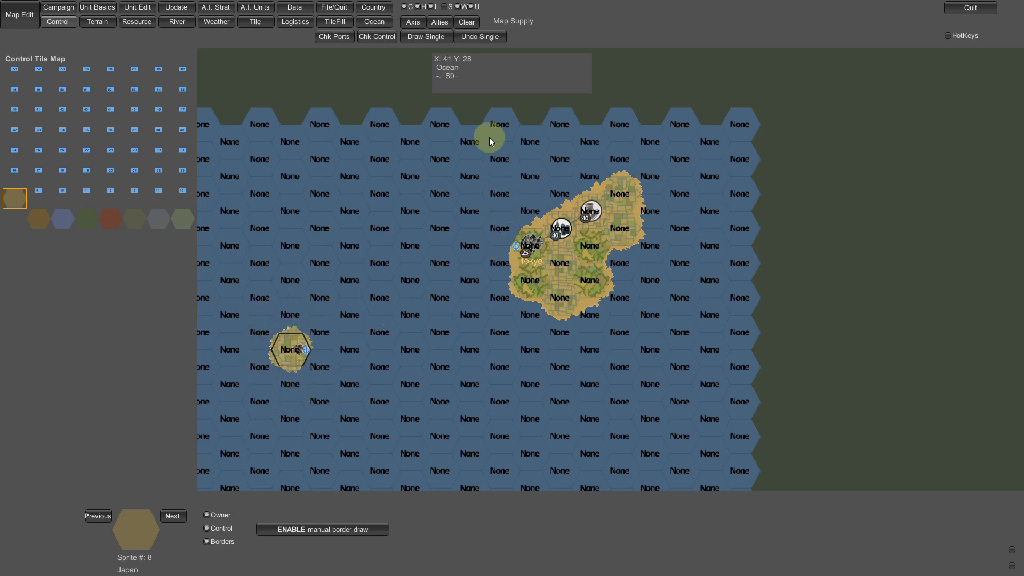
left_click(380, 42)
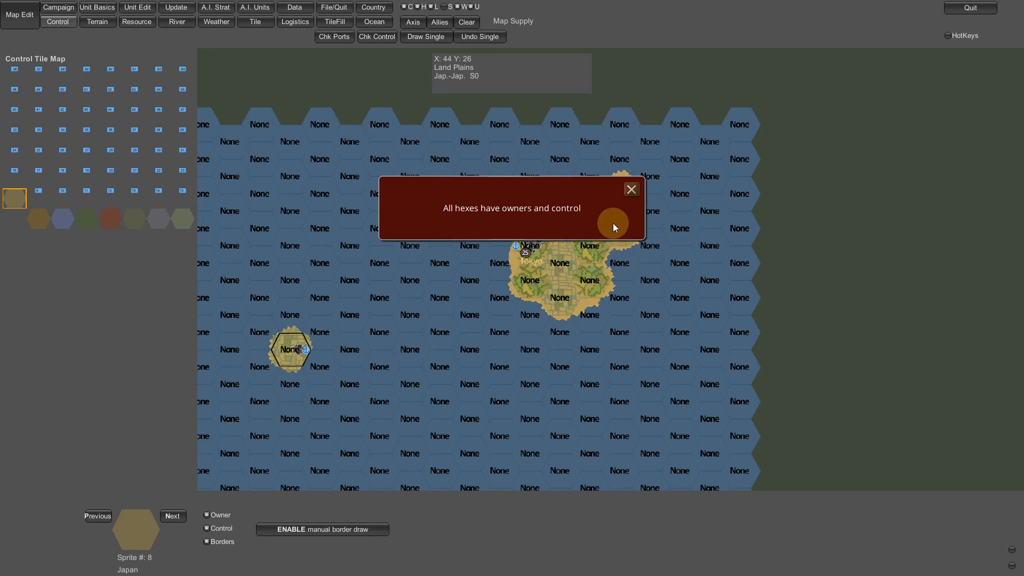
left_click(631, 191)
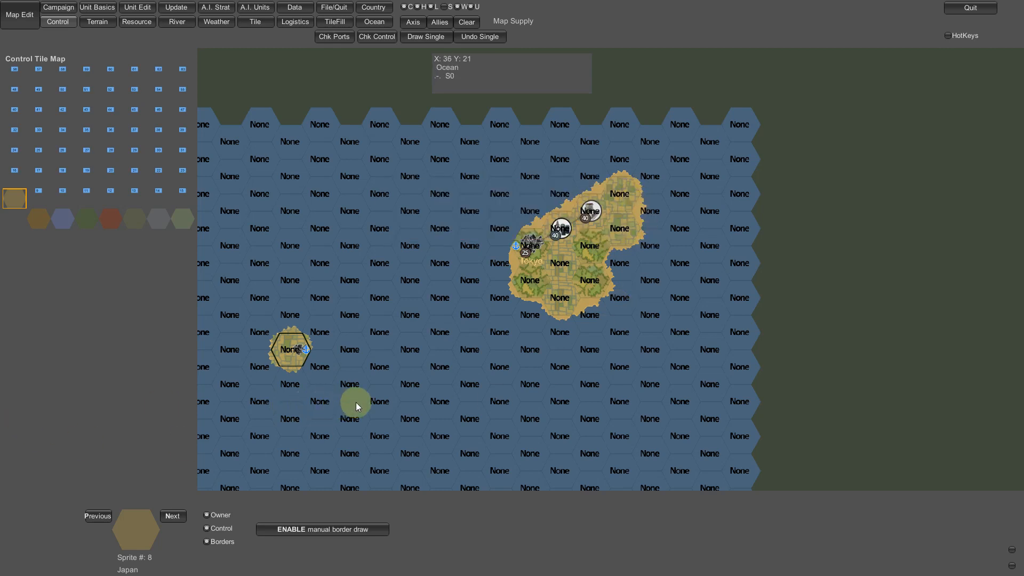
scroll(357, 404, "down", 5)
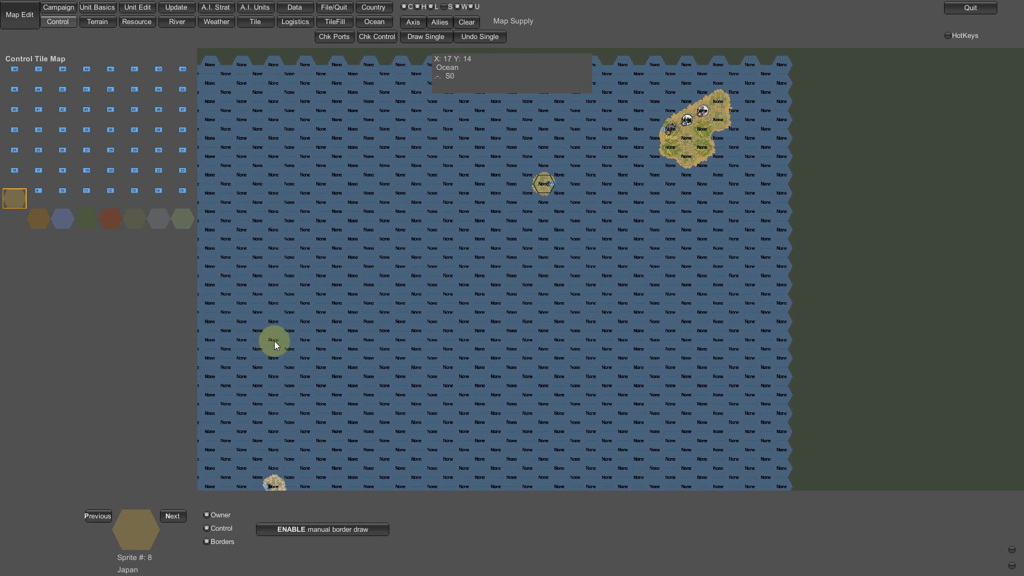
scroll(318, 350, "down", 5)
scroll(321, 350, "up", 3)
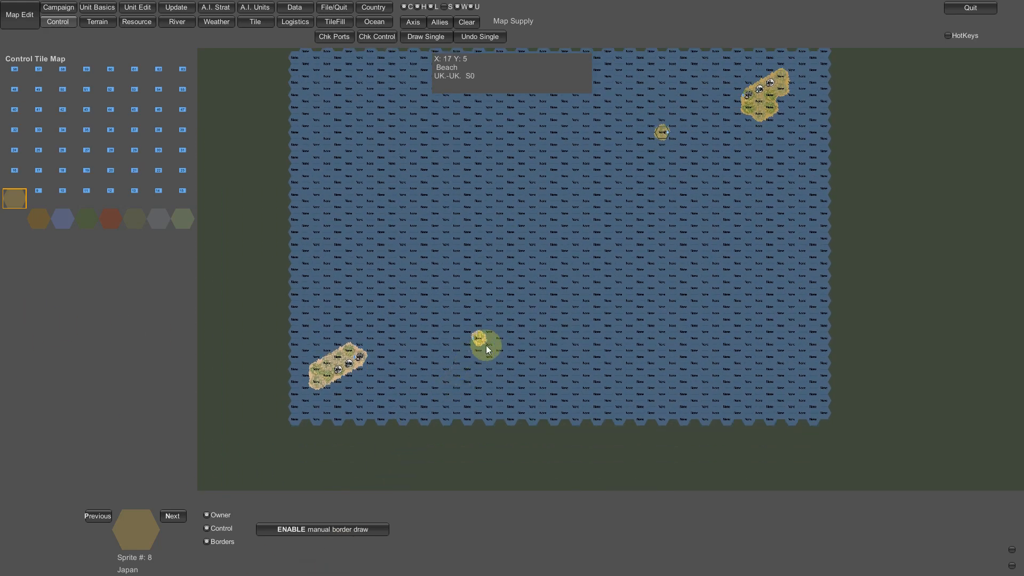
scroll(485, 343, "up", 1)
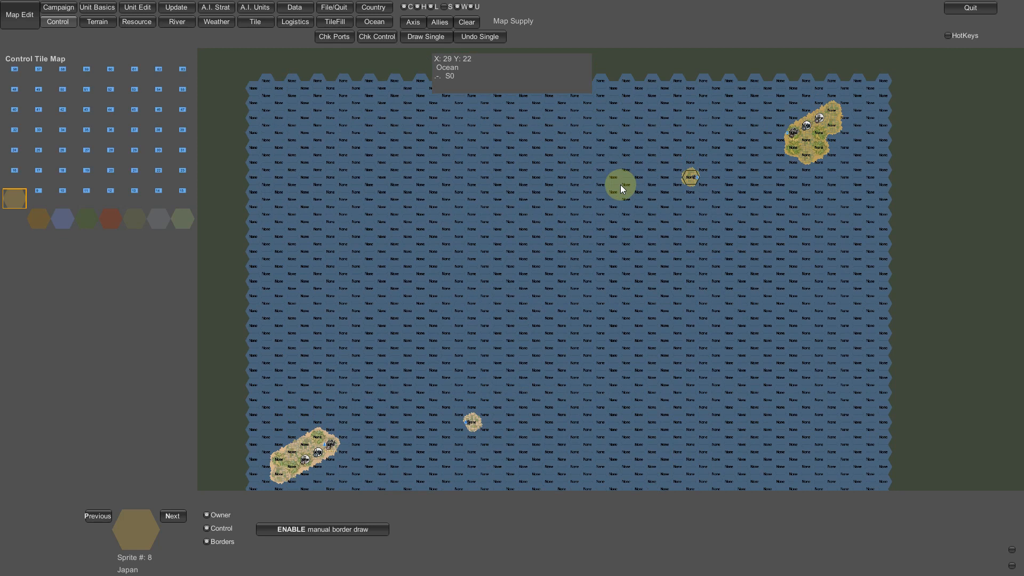
mouse_move(557, 275)
left_mouse_down()
mouse_move(560, 258)
mouse_move(576, 294)
left_mouse_up()
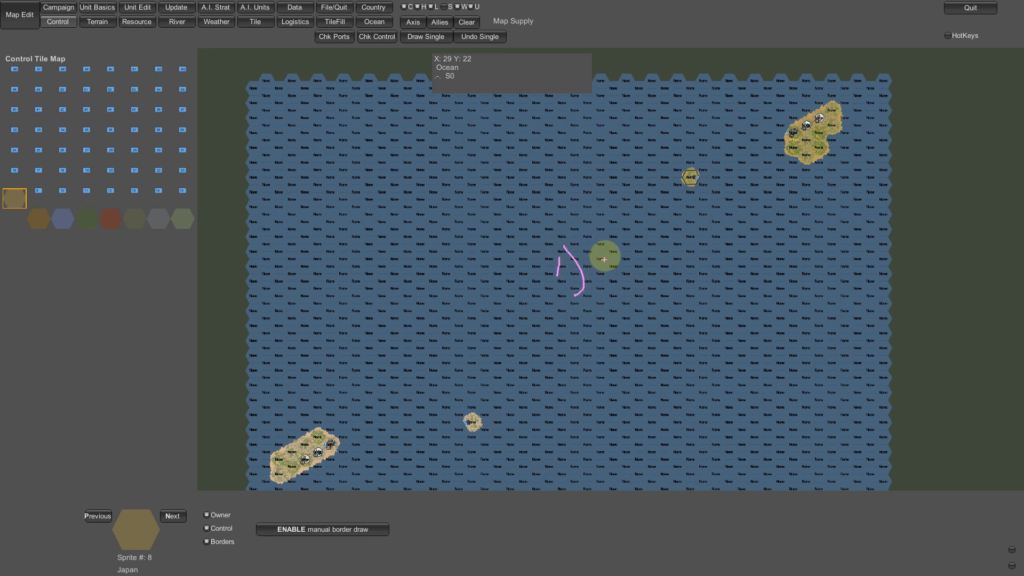
mouse_move(605, 253)
left_mouse_down()
mouse_move(602, 284)
mouse_move(611, 272)
left_mouse_up()
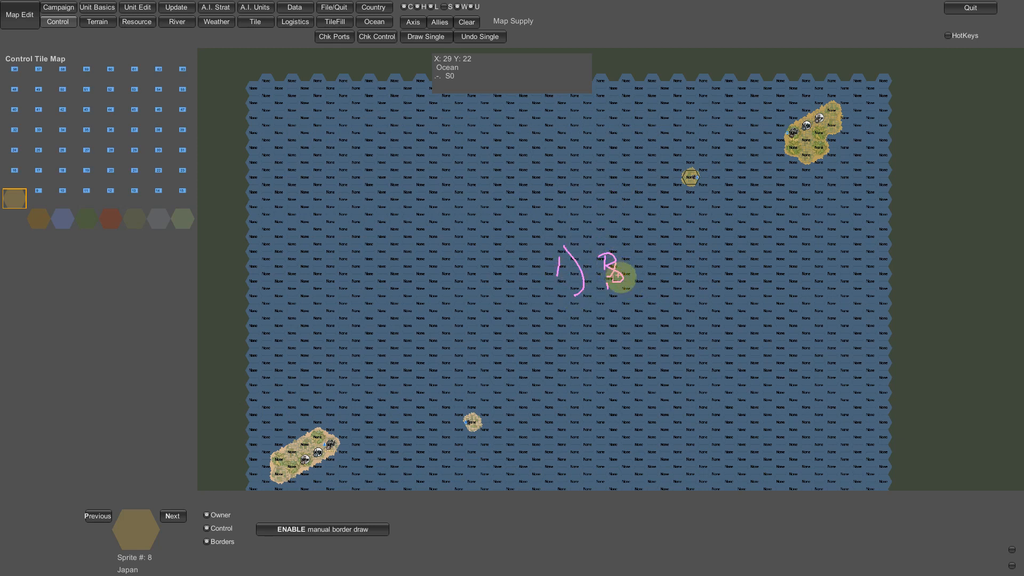
mouse_move(629, 271)
left_mouse_down()
mouse_move(676, 294)
mouse_move(686, 256)
mouse_move(703, 278)
mouse_move(770, 293)
mouse_move(769, 281)
left_mouse_up()
mouse_move(565, 314)
left_mouse_down()
mouse_move(589, 331)
mouse_move(652, 331)
mouse_move(658, 317)
mouse_move(703, 339)
mouse_move(744, 335)
left_mouse_up()
left_click_drag(738, 325, 812, 334)
mouse_move(822, 316)
left_mouse_down()
mouse_move(840, 341)
mouse_move(853, 337)
left_mouse_up()
mouse_move(857, 328)
left_mouse_down()
mouse_move(869, 341)
mouse_move(859, 344)
mouse_move(901, 338)
mouse_move(914, 322)
mouse_move(915, 331)
mouse_move(926, 321)
mouse_move(958, 332)
mouse_move(969, 320)
left_mouse_up()
mouse_move(573, 355)
left_mouse_down()
mouse_move(613, 381)
mouse_move(665, 352)
mouse_move(731, 368)
mouse_move(807, 359)
mouse_move(827, 374)
mouse_move(892, 361)
mouse_move(955, 370)
mouse_move(950, 357)
left_mouse_up()
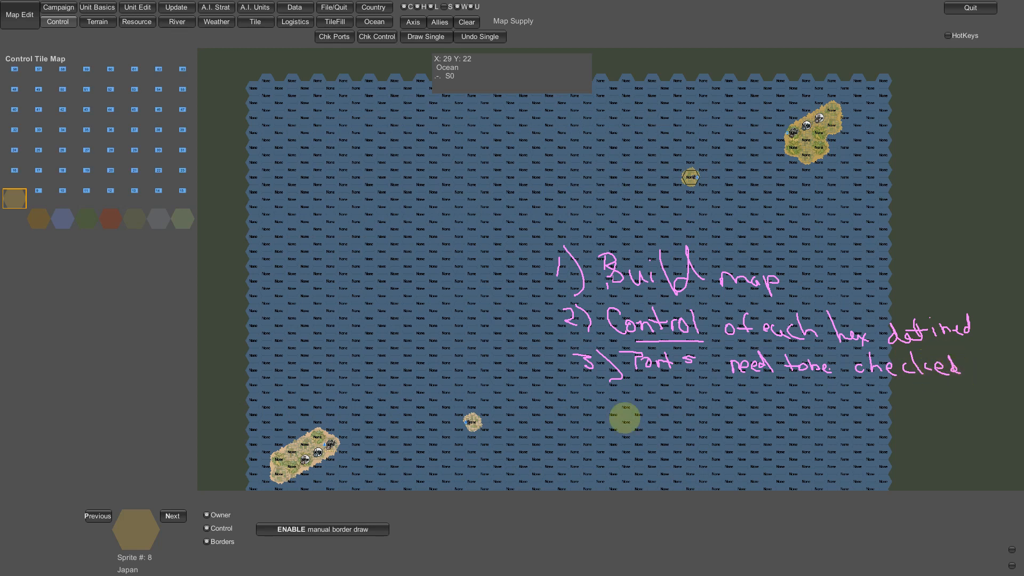
mouse_move(584, 405)
left_mouse_down()
mouse_move(614, 431)
mouse_move(643, 407)
mouse_move(661, 423)
mouse_move(725, 428)
mouse_move(748, 427)
mouse_move(746, 407)
mouse_move(805, 427)
mouse_move(816, 414)
mouse_move(866, 425)
mouse_move(873, 414)
mouse_move(893, 428)
mouse_move(1008, 429)
left_mouse_up()
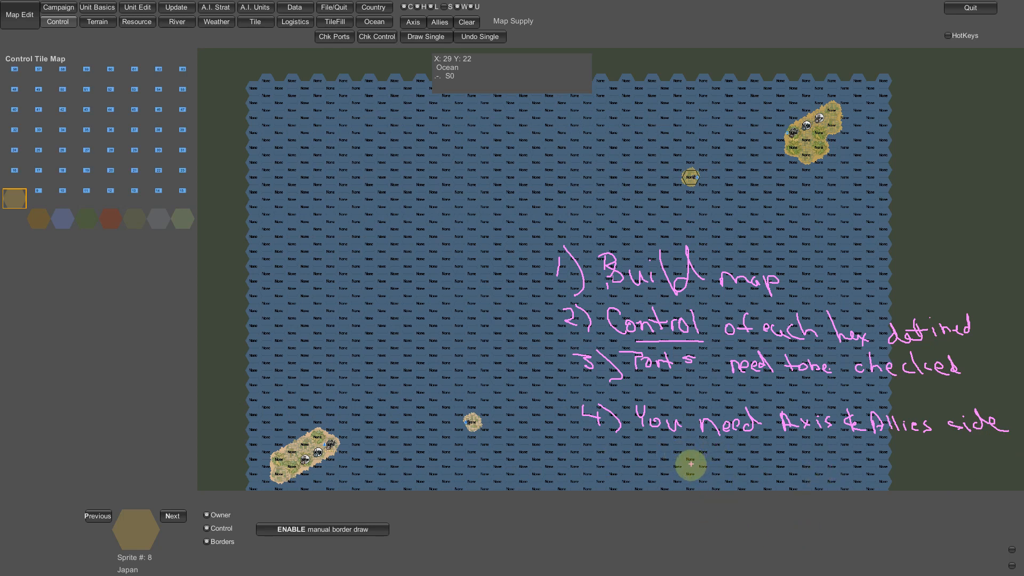
key("Escape")
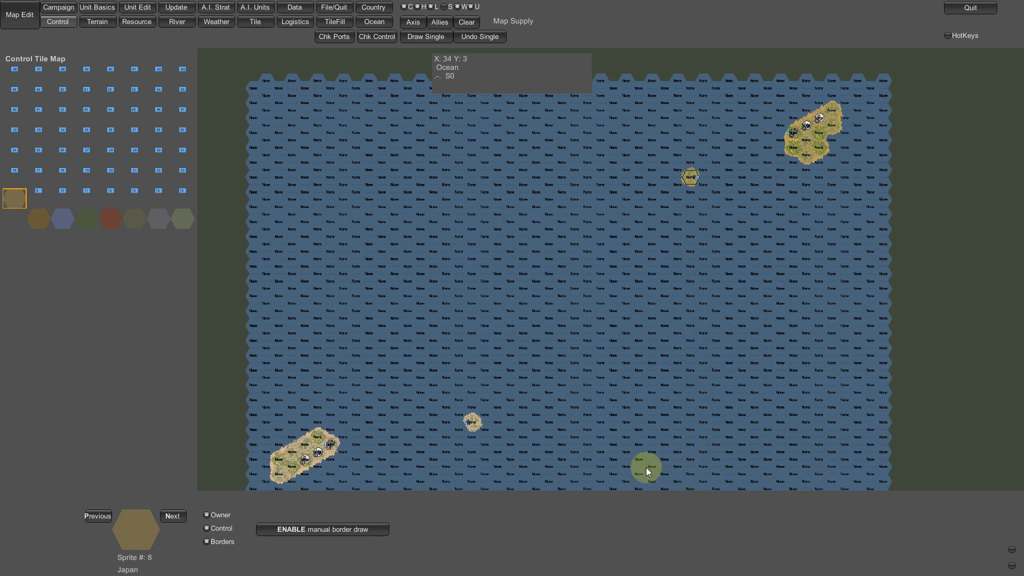
- Open the country information for the UK and make it an active major country
scroll(275, 443, "up", 5)
scroll(279, 487, "down", 5)
scroll(274, 297, "up", 5)
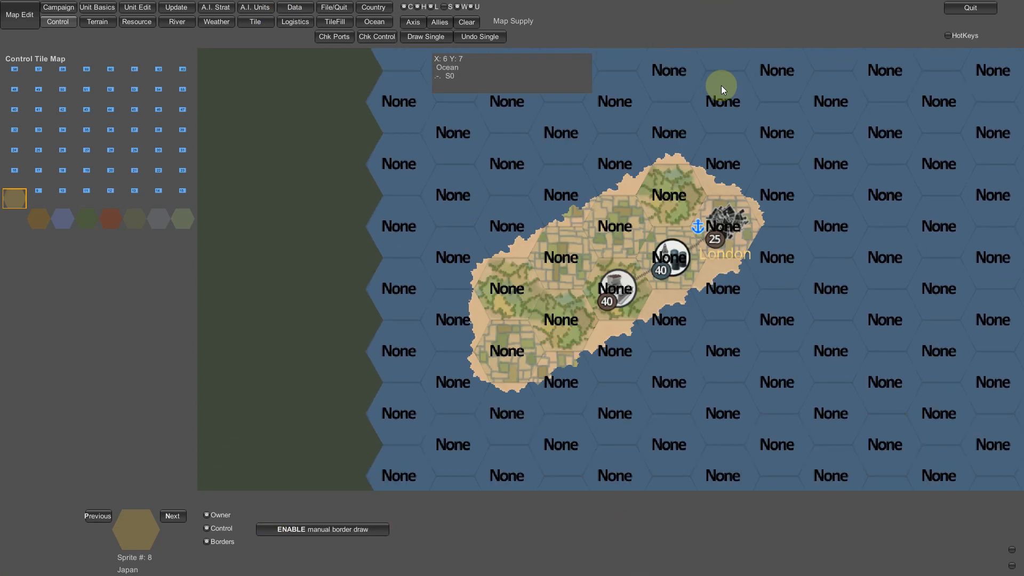
left_click(462, 33)
left_click(373, 12)
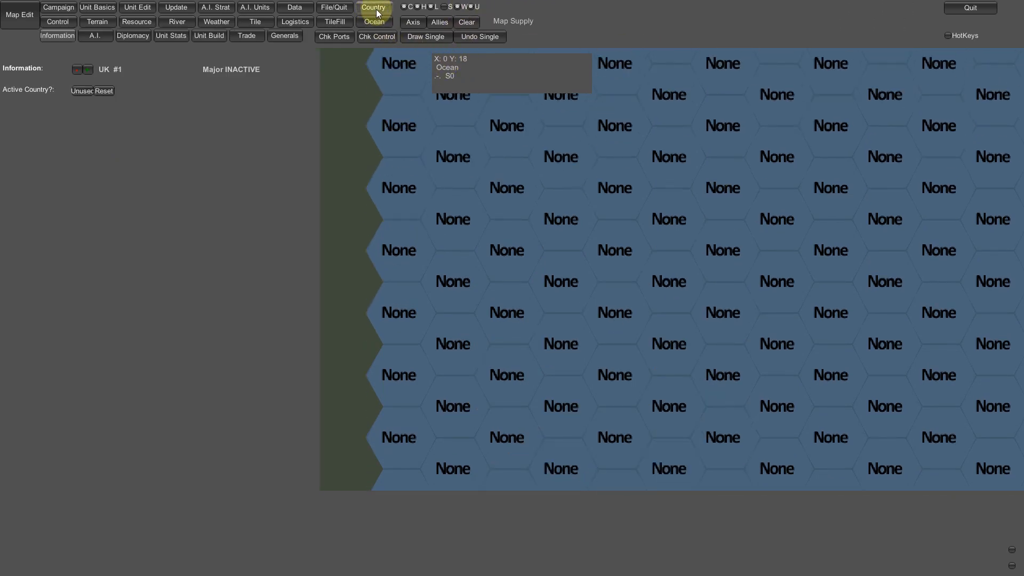
left_click_drag(303, 139, 368, 14)
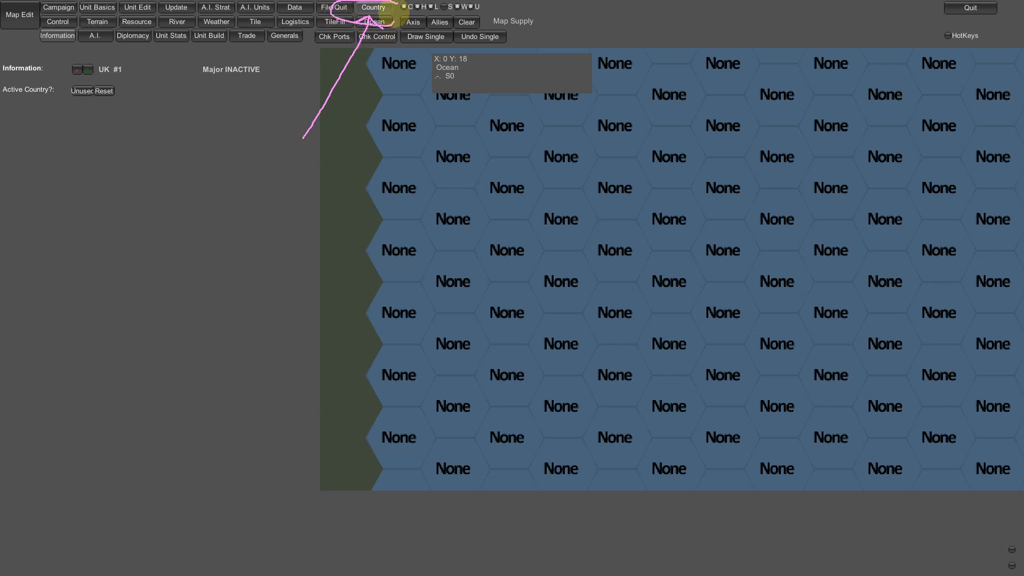
scroll(400, 103, "up", 1)
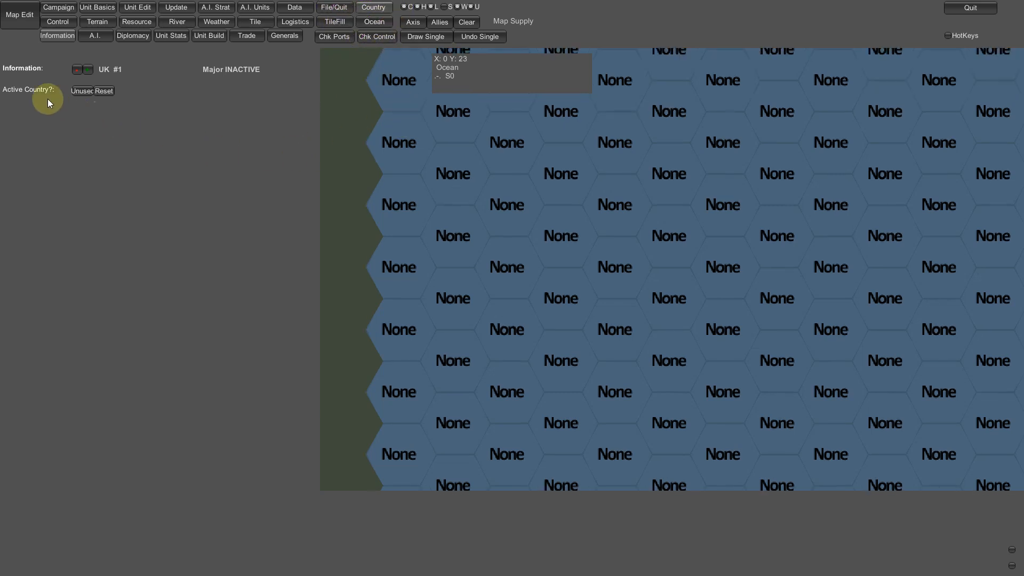
left_click(83, 91)
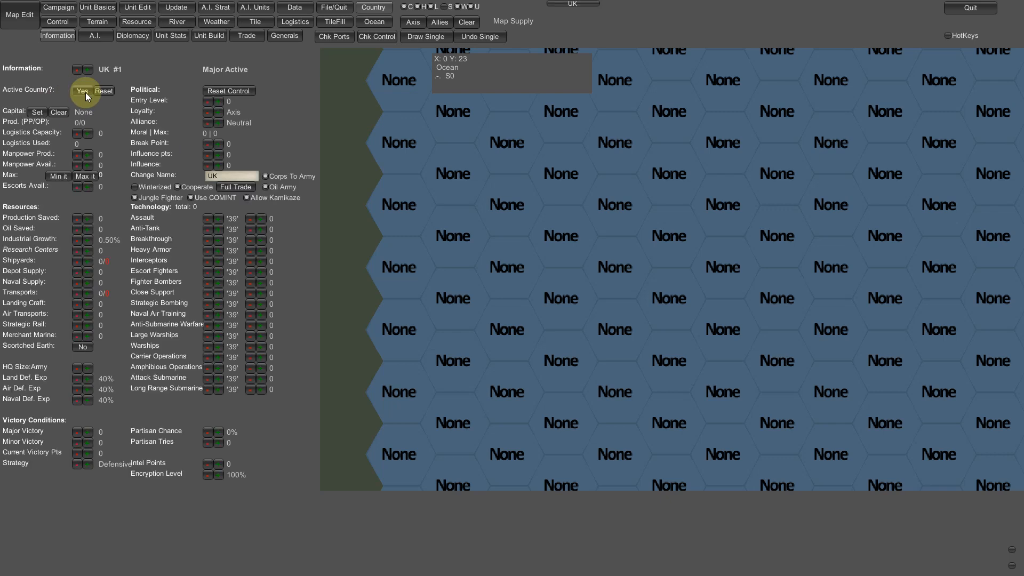
- Set the UK's capital to the London port hex at X 6 Y 5
key("Left")
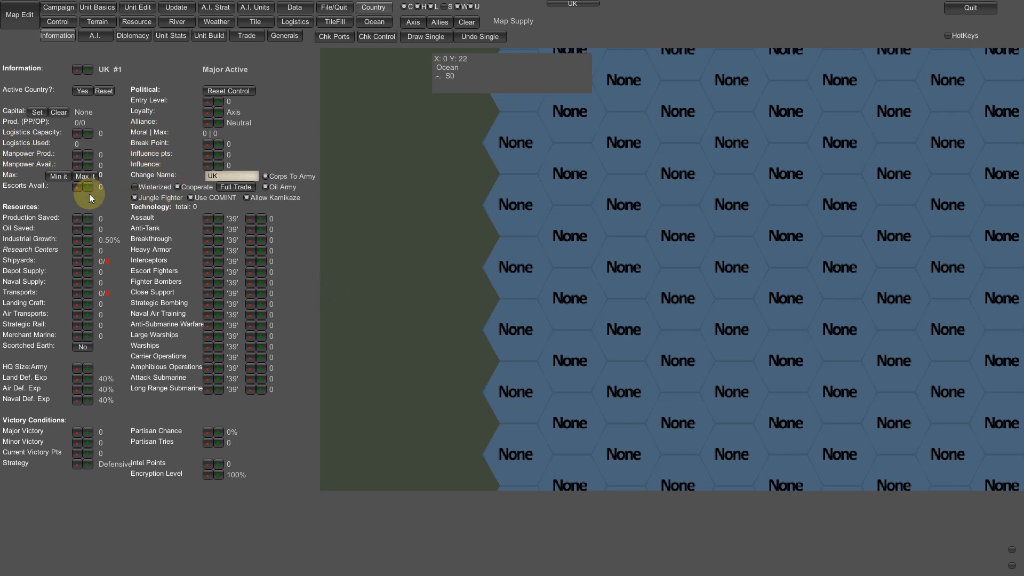
scroll(586, 544, "down", 10)
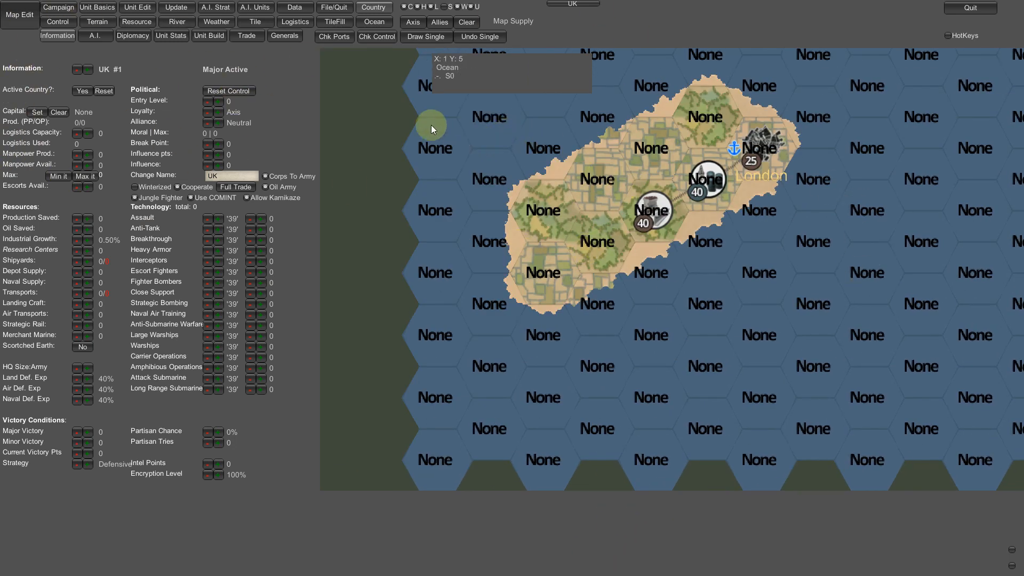
left_click(776, 149)
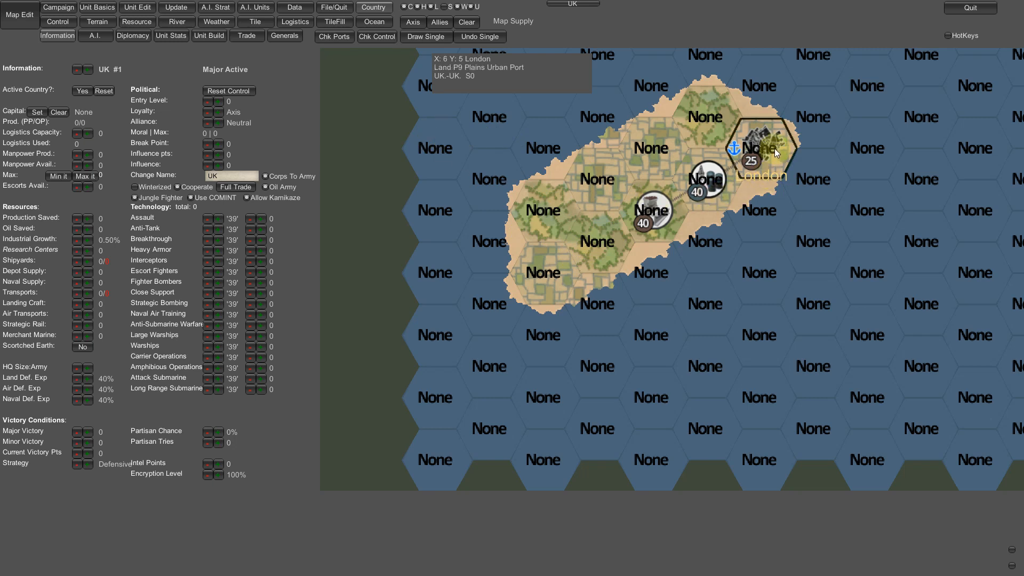
left_click(39, 111)
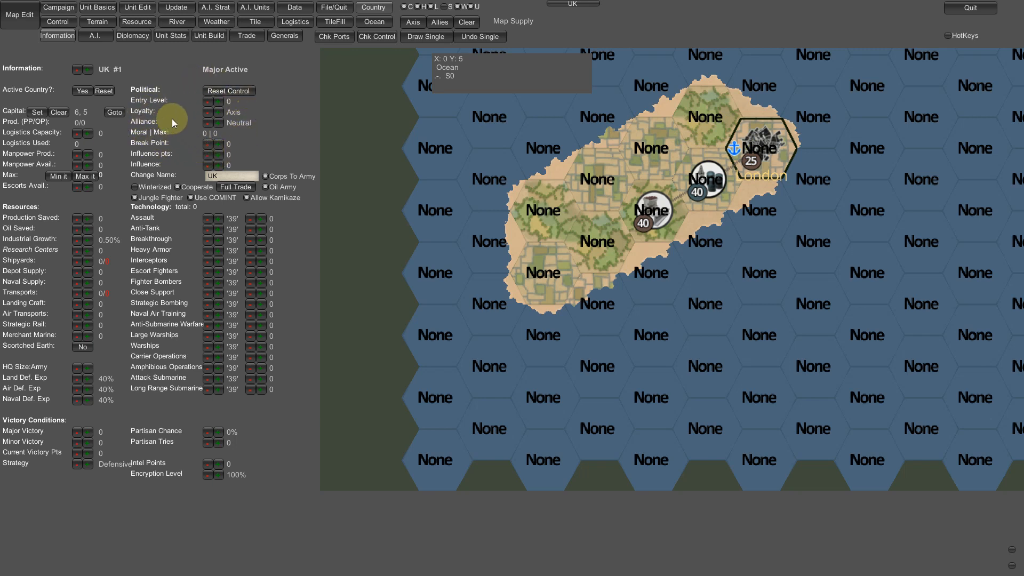
- Set the UK's loyalty and alliance to Allies with an entry level of 100
left_click(220, 123)
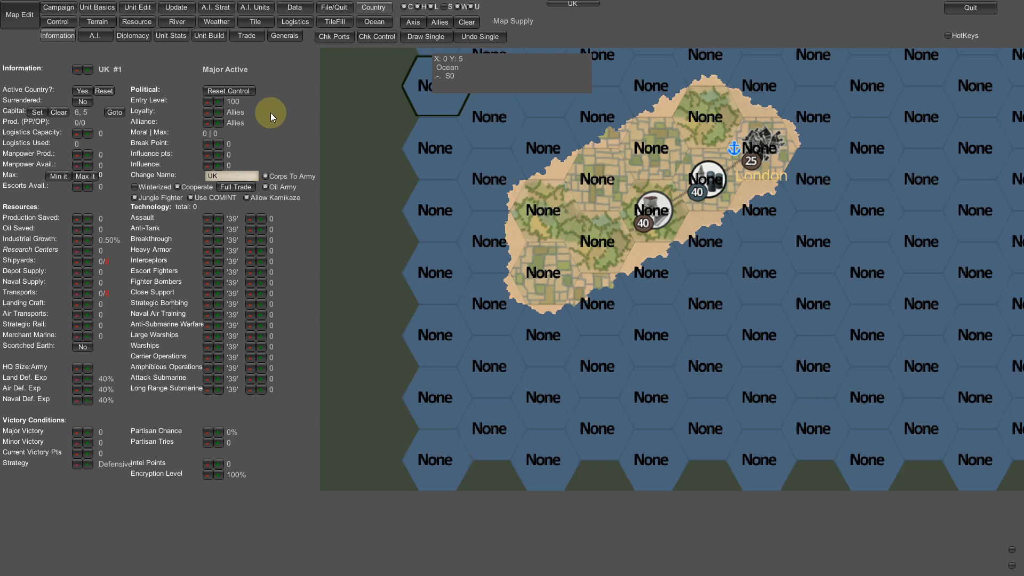
- Set the UK's logistics capacity to 140 and its manpower to 40 production, 1200 maximum and 300 available
left_click(699, 185)
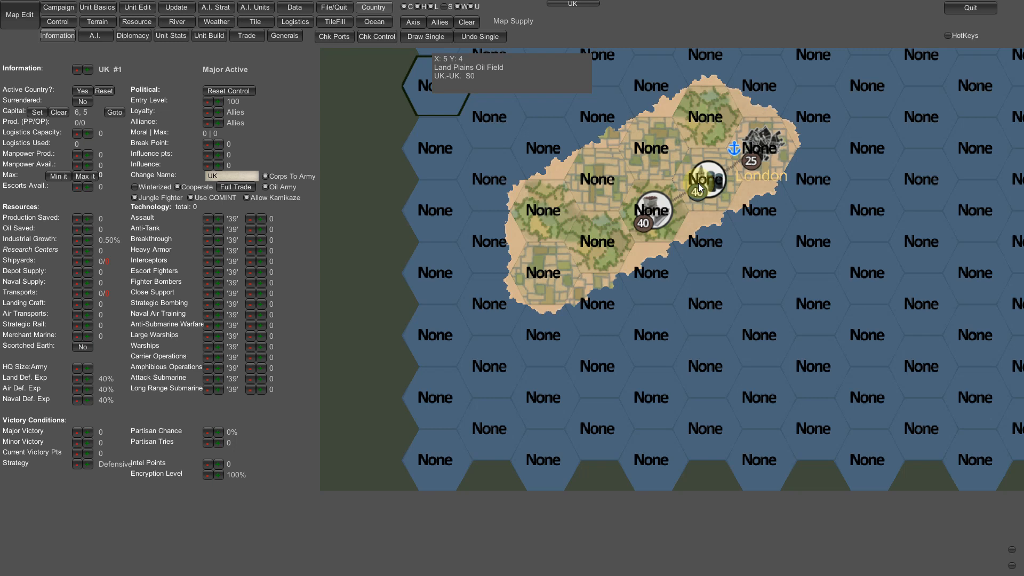
left_click(328, 248)
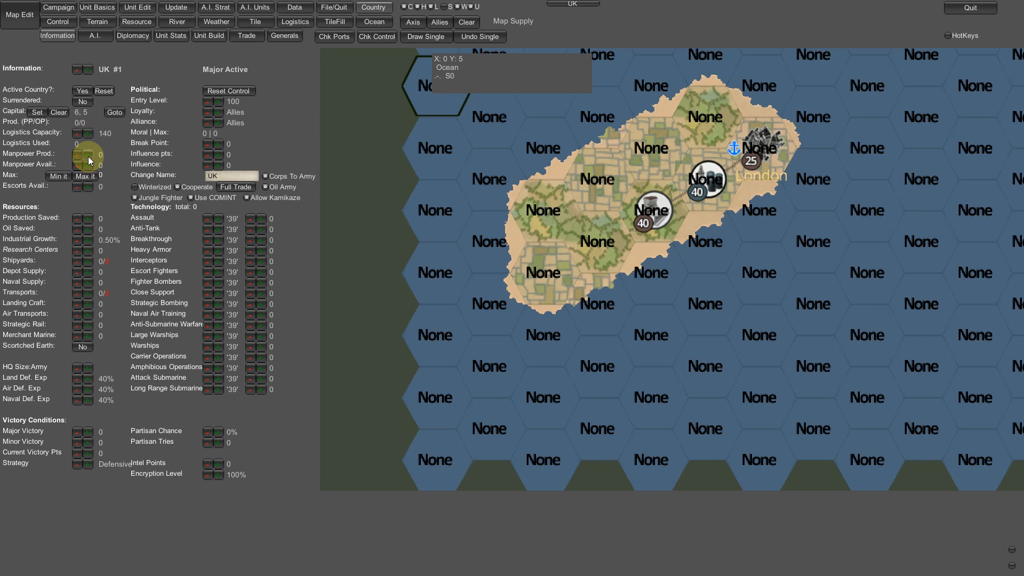
left_click(88, 159)
left_click(88, 159)
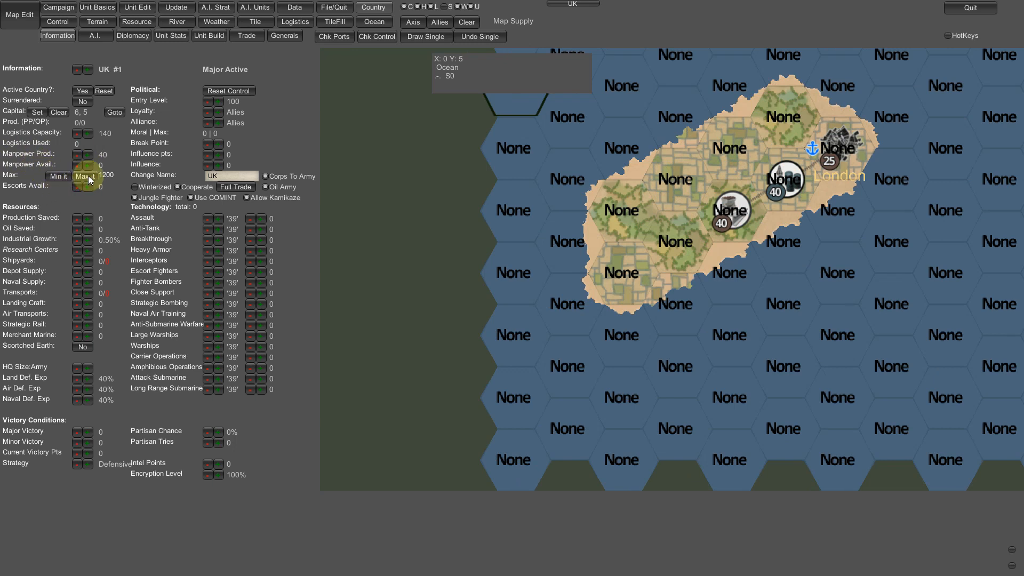
left_click(71, 172)
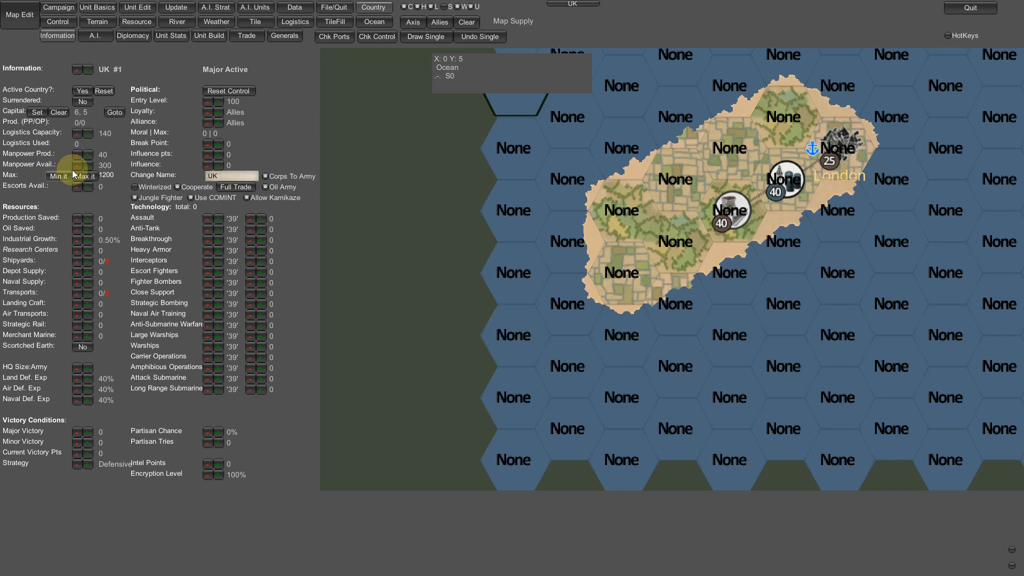
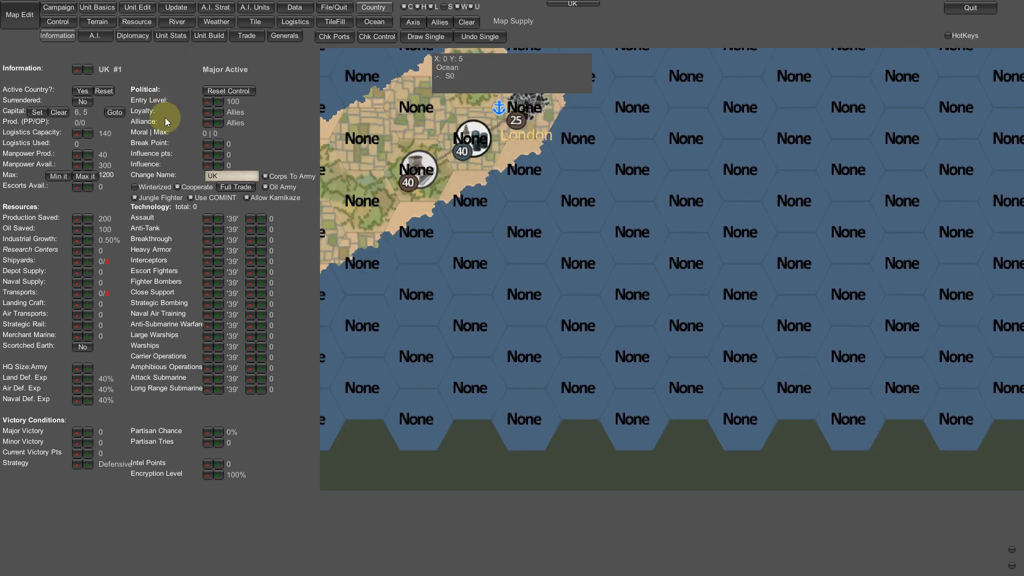
- Switch the country information to Japan and make it an active major country
left_click(89, 70)
left_click(89, 69)
left_click(89, 70)
left_click(89, 69)
left_click(89, 70)
left_click(89, 69)
left_click(89, 70)
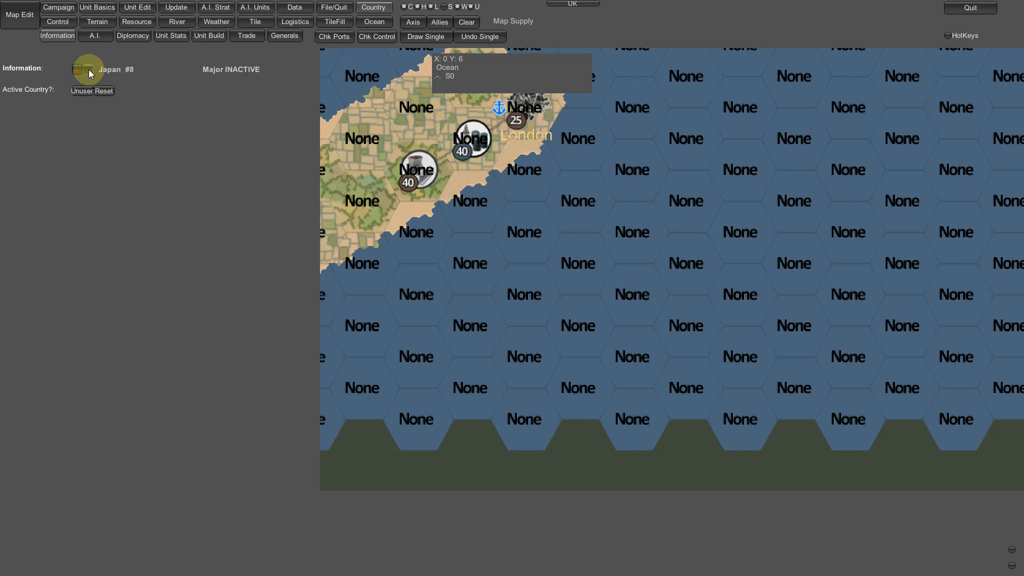
left_click(83, 92)
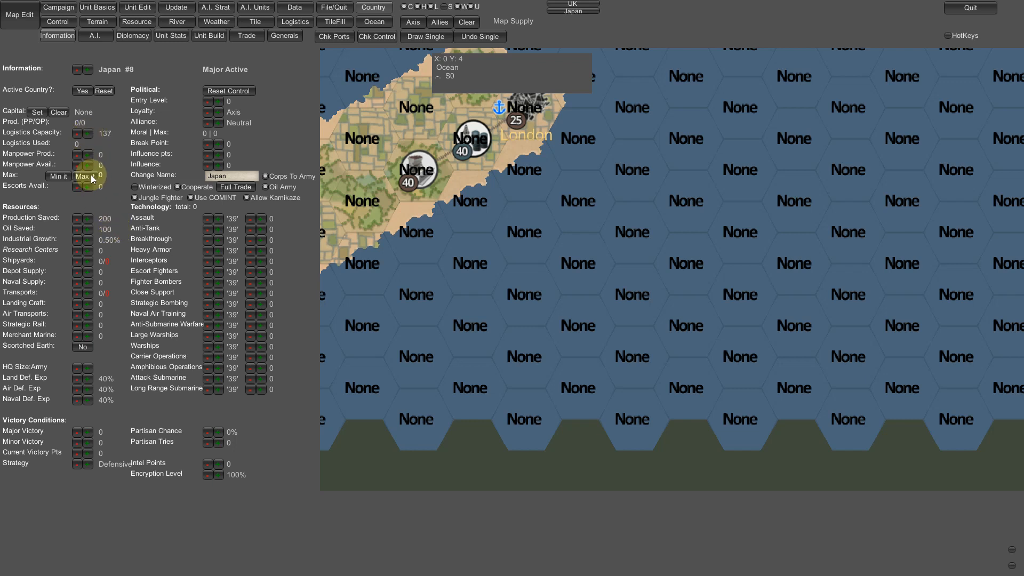
- Set Japan's manpower to 28 production, 840 maximum and 210 available, and its logistics capacity to 337
left_click(89, 159)
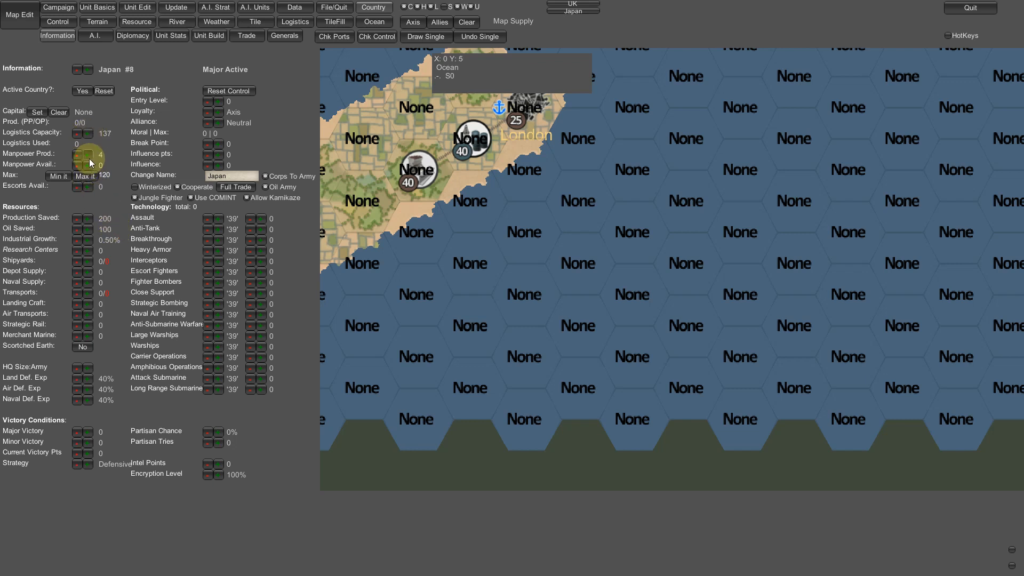
left_click(89, 159)
left_click(88, 159)
left_click(88, 158)
left_click(88, 158)
left_click(89, 159)
left_click(62, 174)
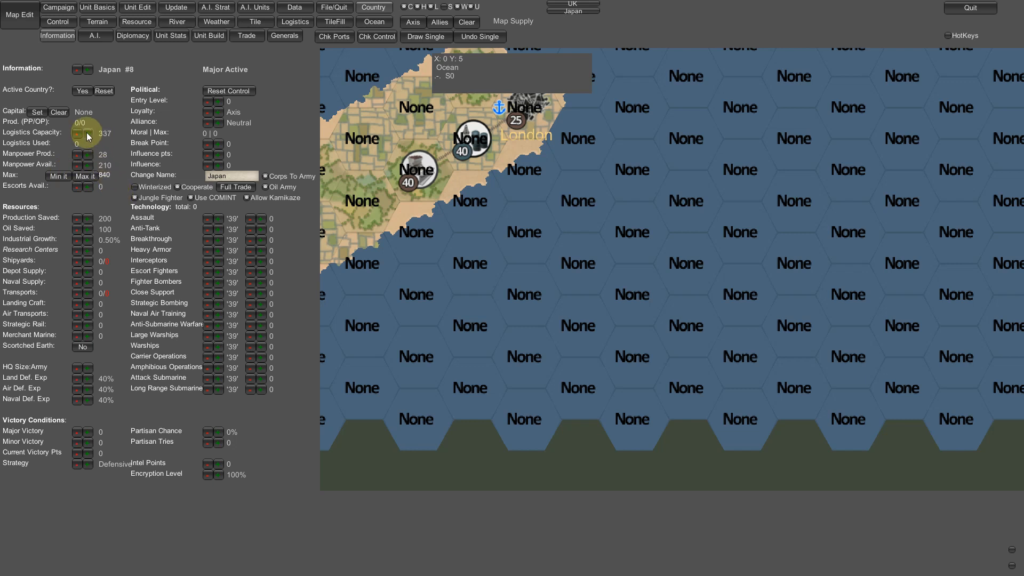
- Go back to the UK's information and set its logistics capacity to 340
left_click(76, 70)
left_click(77, 69)
left_click(77, 70)
left_click(76, 69)
left_click(76, 69)
left_click(76, 69)
left_click(76, 69)
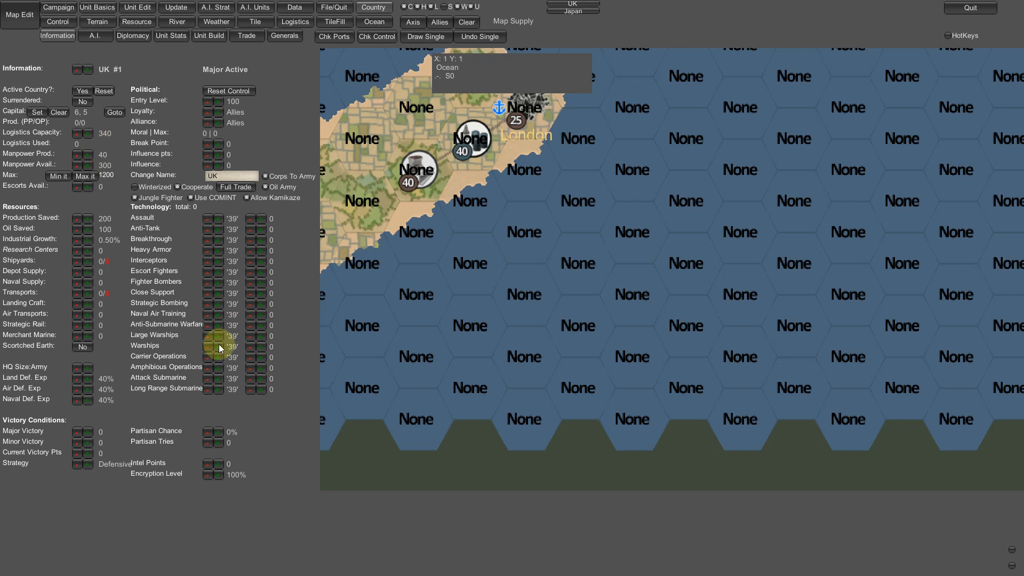
- Return to Japan's information and set its alliance to Axis with an entry level of 100
left_click(86, 68)
left_click(87, 68)
left_click(87, 68)
left_click(87, 69)
left_click(86, 68)
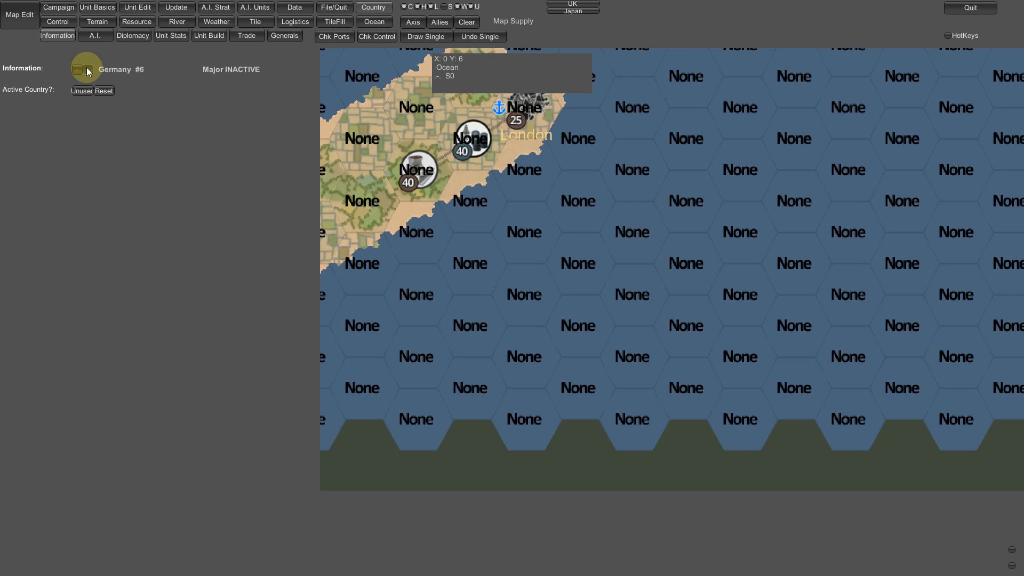
left_click(86, 68)
left_click(87, 68)
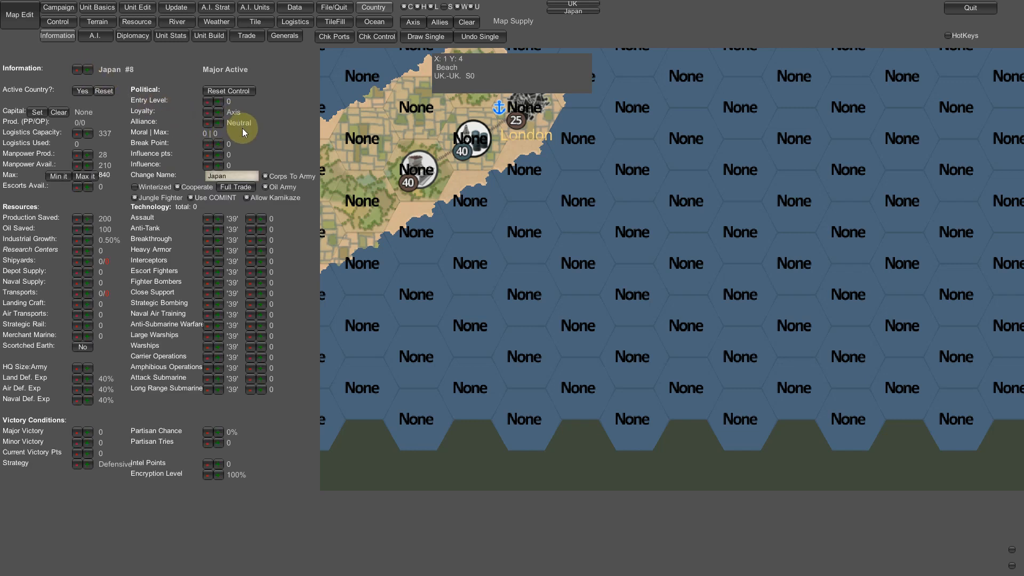
left_click(220, 124)
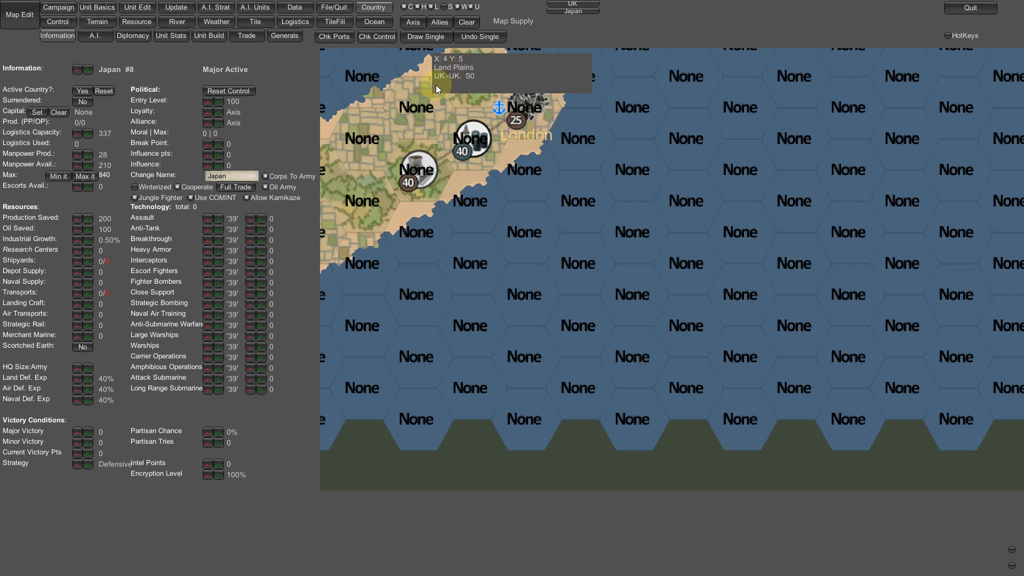
- Open Japan's diplomacy and change its status with the UK to War
scroll(398, 19, "up", 2)
scroll(397, 19, "up", 2)
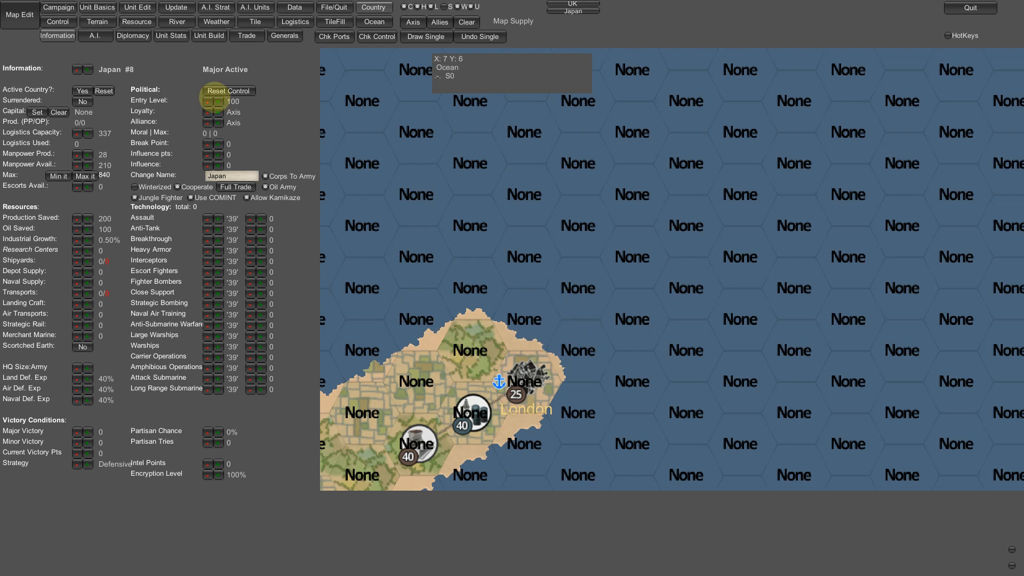
mouse_move(119, 22)
left_mouse_down()
mouse_move(122, 46)
mouse_move(105, 43)
left_mouse_up()
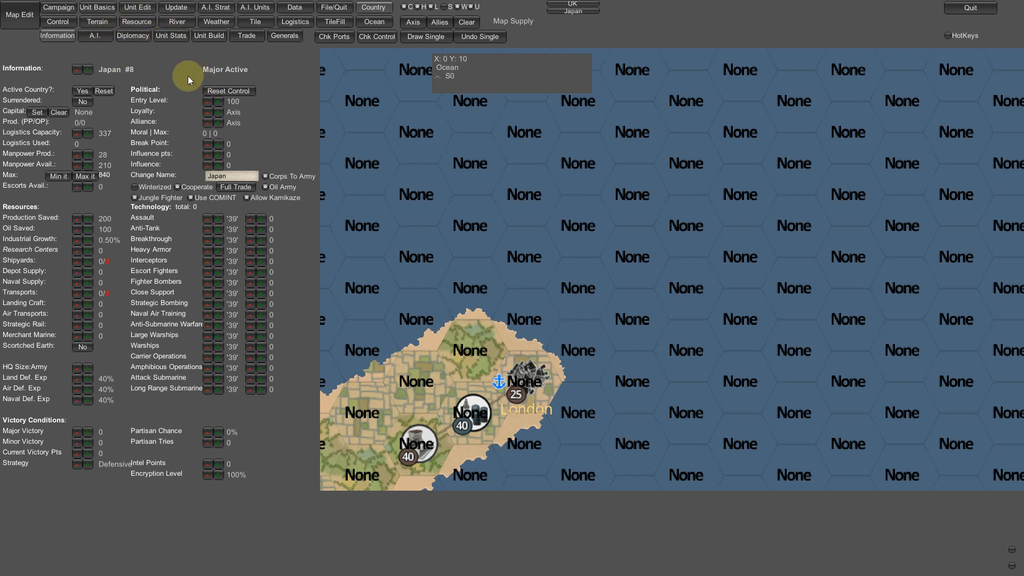
left_click(140, 39)
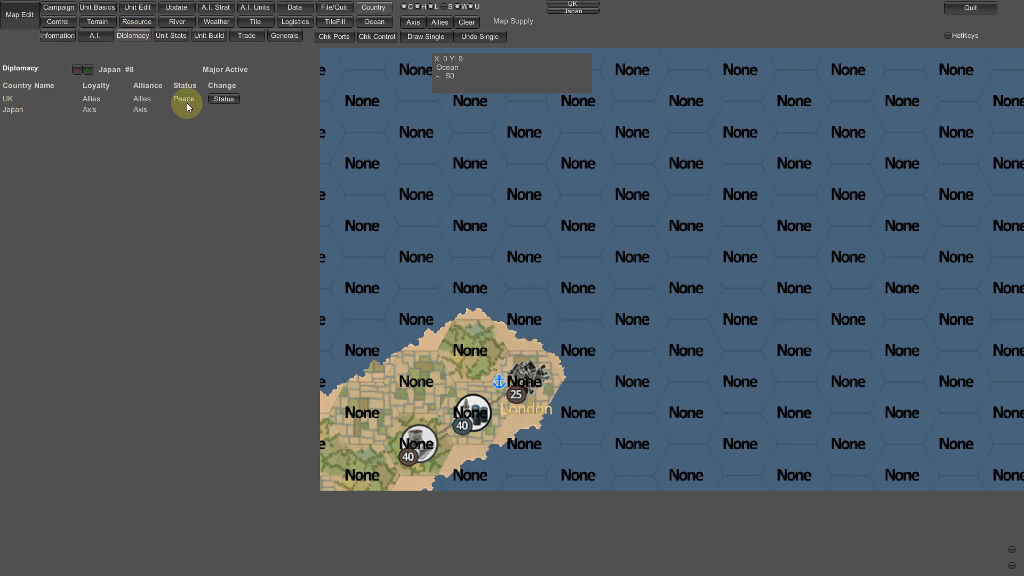
left_click(223, 98)
- Open the campaign data and examine the Oil Unit Upkeep setting
left_click(70, 11)
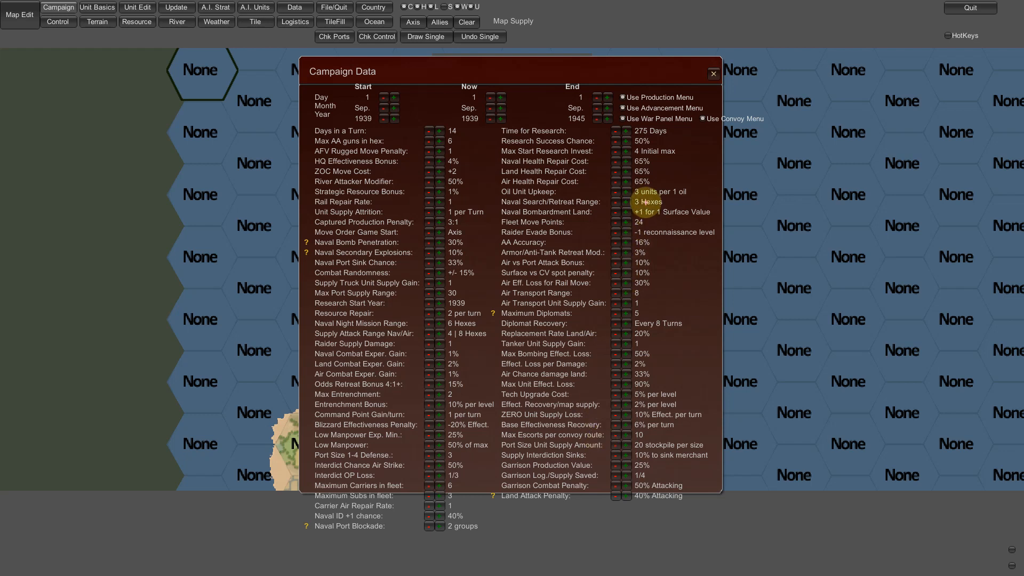
mouse_move(646, 200)
left_mouse_down()
mouse_move(592, 194)
mouse_move(677, 175)
mouse_move(691, 196)
mouse_move(619, 203)
left_mouse_up()
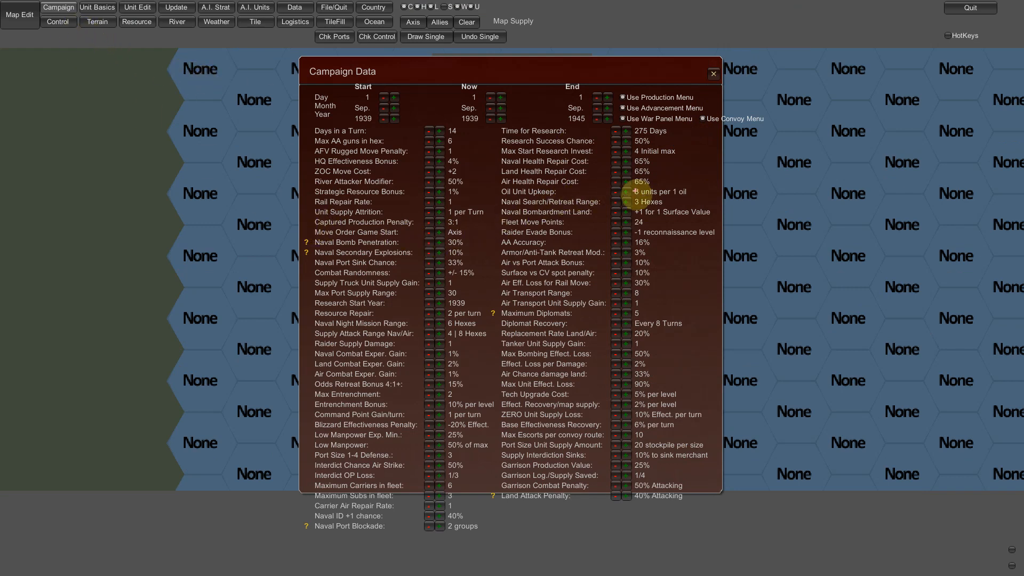
mouse_move(630, 184)
left_mouse_down()
mouse_move(642, 195)
mouse_move(701, 191)
mouse_move(644, 202)
mouse_move(564, 192)
mouse_move(575, 200)
left_mouse_up()
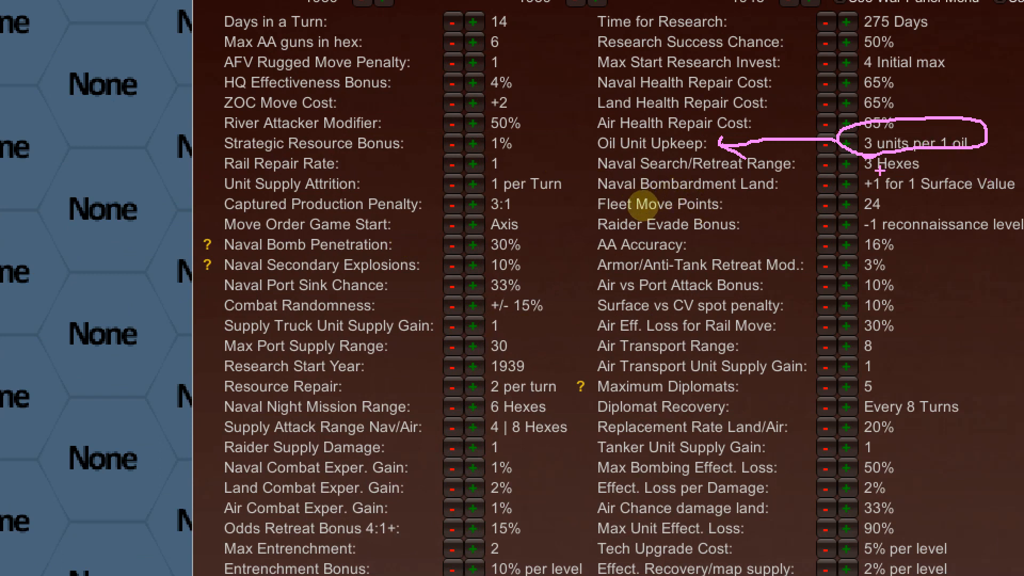
mouse_move(726, 79)
left_mouse_down()
mouse_move(719, 127)
mouse_move(757, 110)
mouse_move(752, 127)
left_mouse_up()
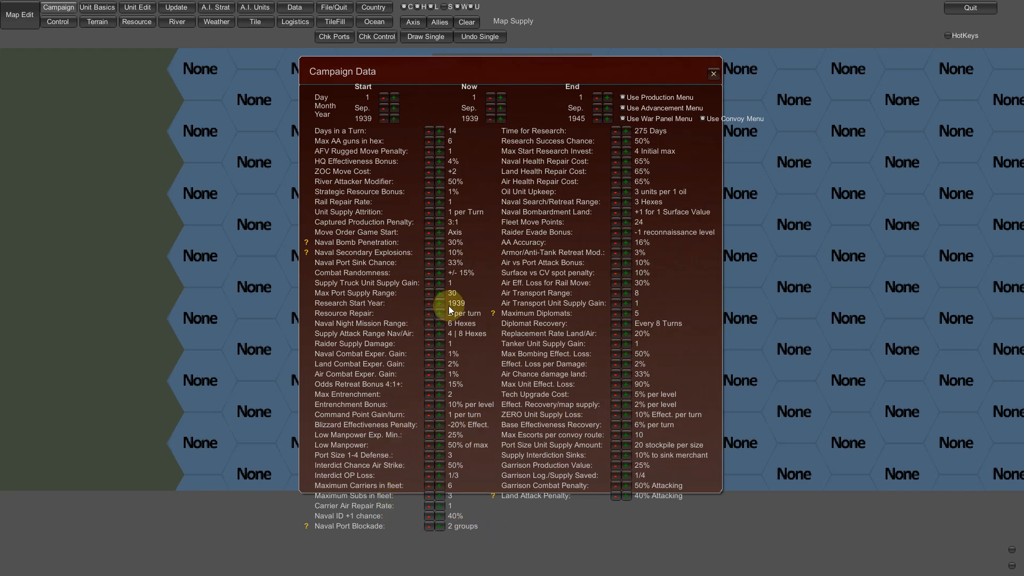
- Return to map editing and examine the whole map, comparing the Japanese and UK islands
left_click(28, 20)
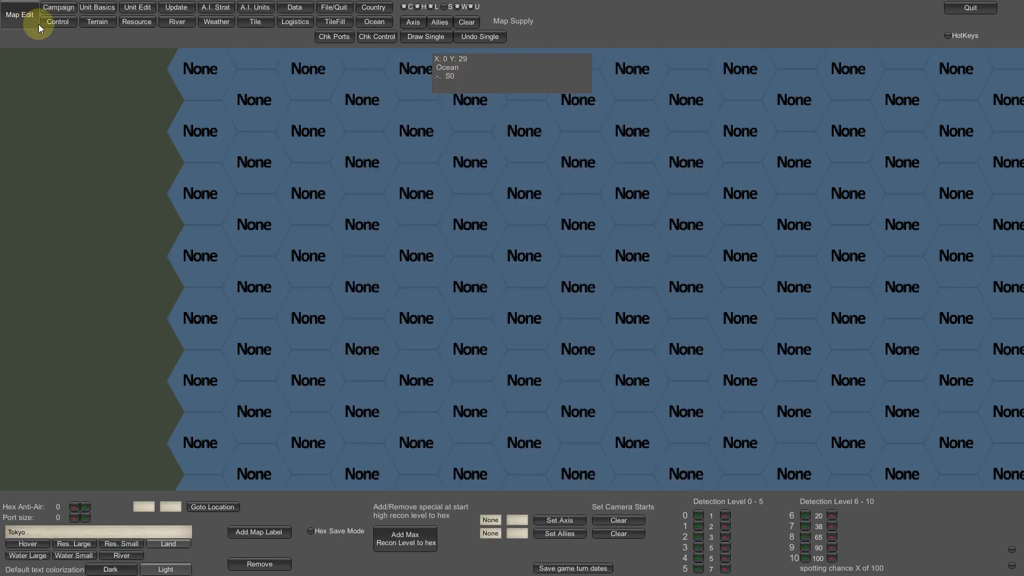
scroll(714, 325, "down", 3)
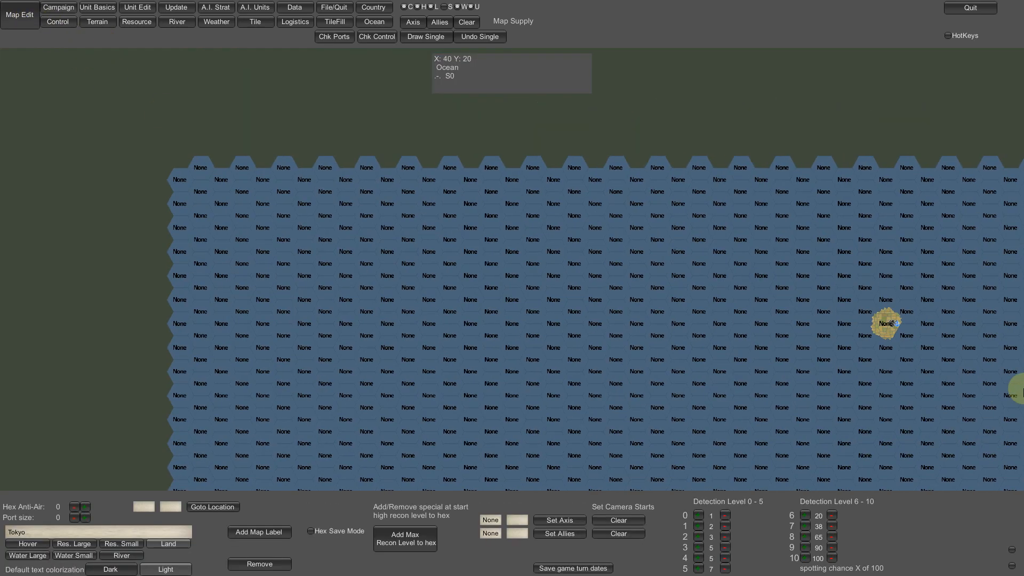
mouse_move(1011, 450)
mouse_move(850, 488)
scroll(762, 349, "up", 1)
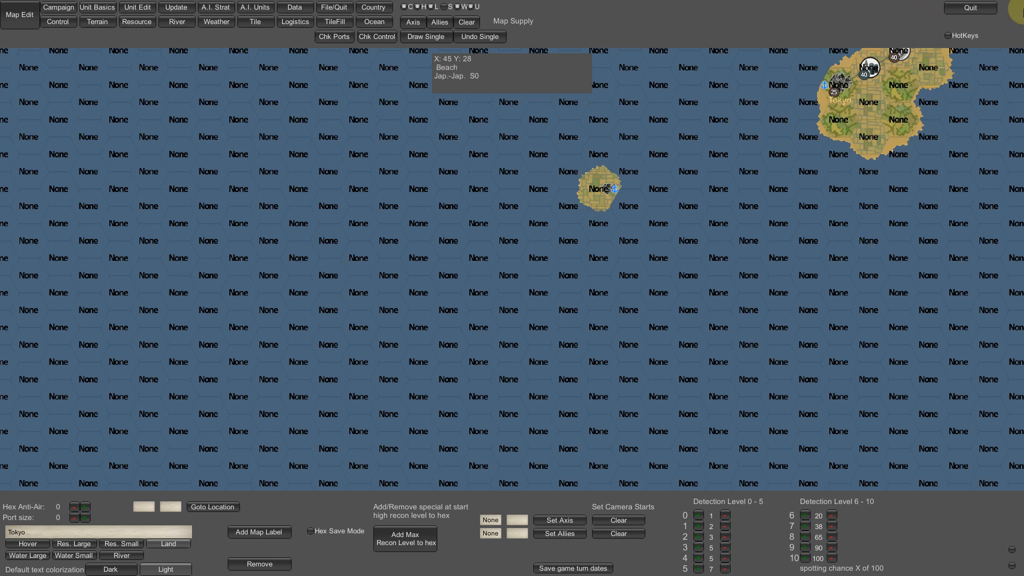
mouse_move(1019, 8)
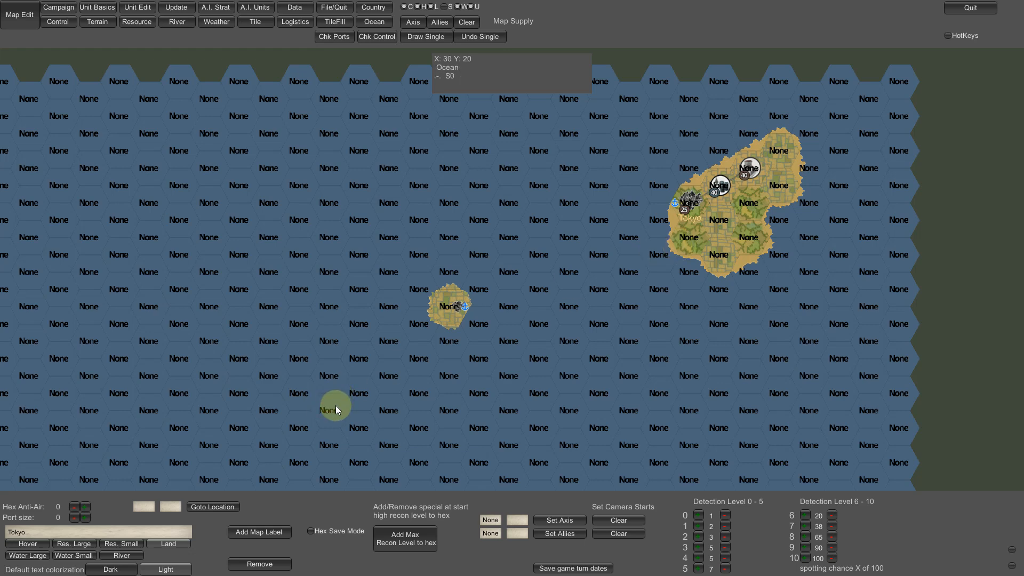
scroll(335, 405, "down", 5)
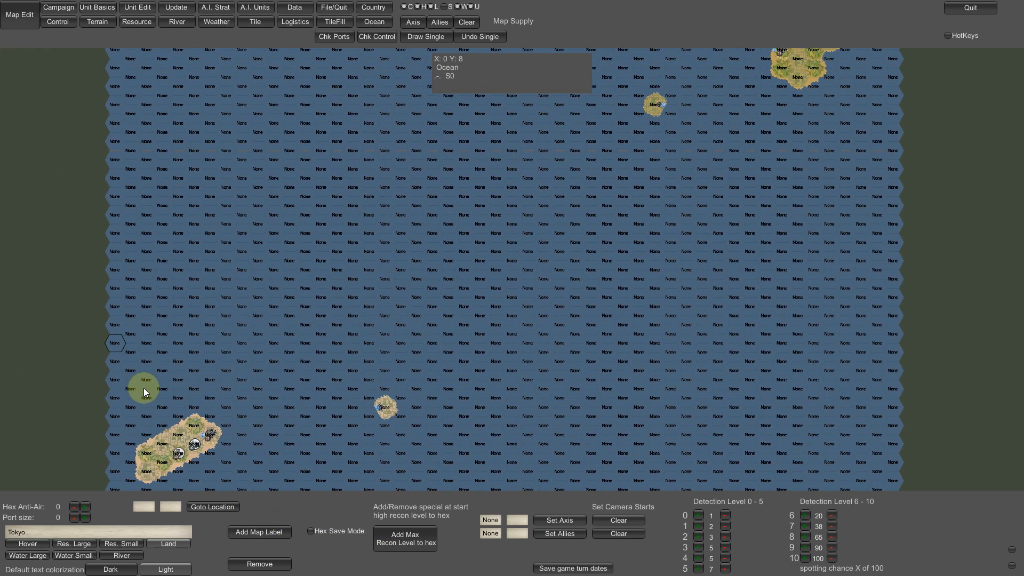
scroll(264, 408, "down", 3)
key("Up")
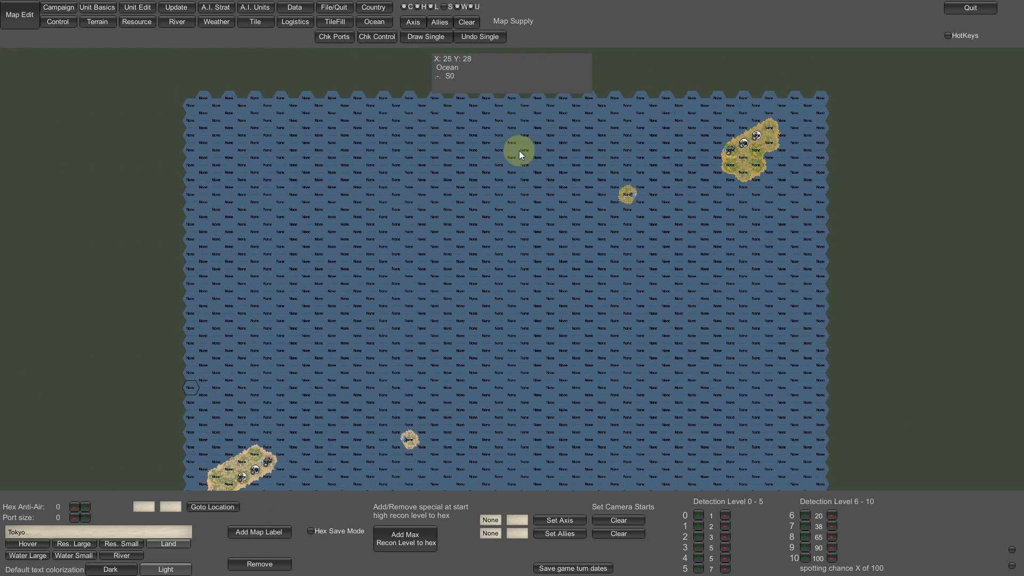
scroll(529, 271, "up", 1)
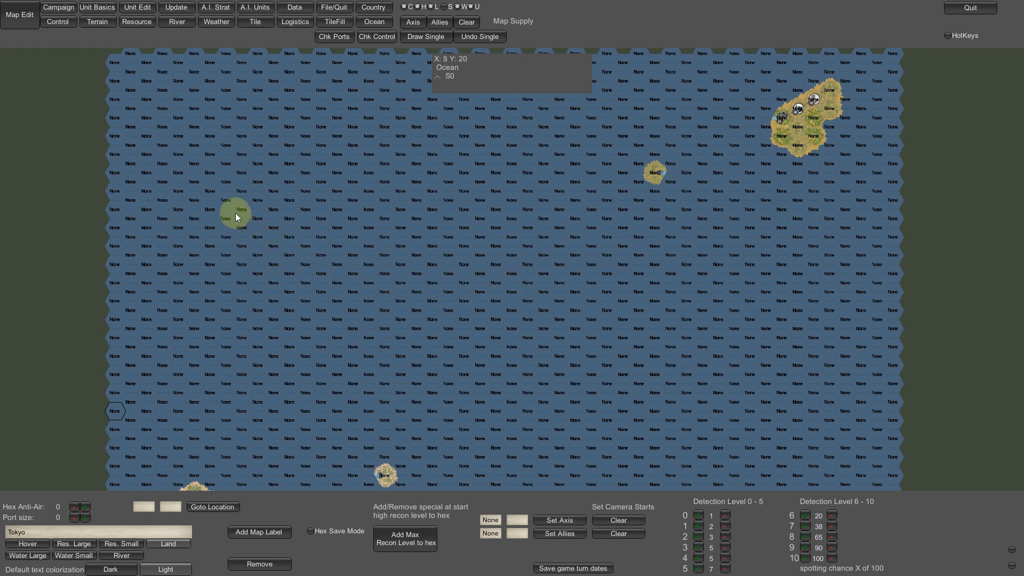
- Select the UK in the country data, check its diplomacy with Japan, and reopen its information with the London island in view
left_click(377, 12)
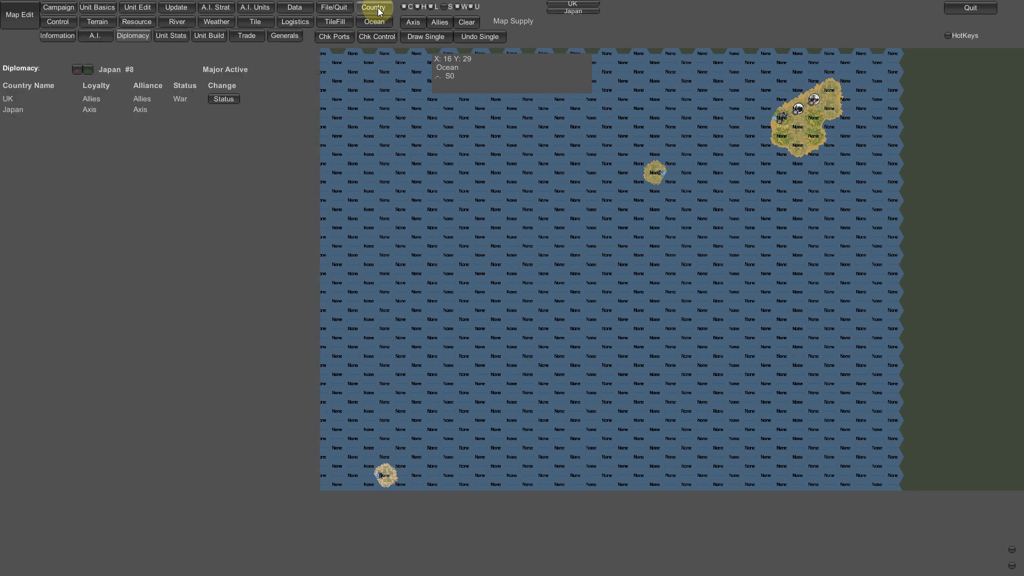
left_click(561, 6)
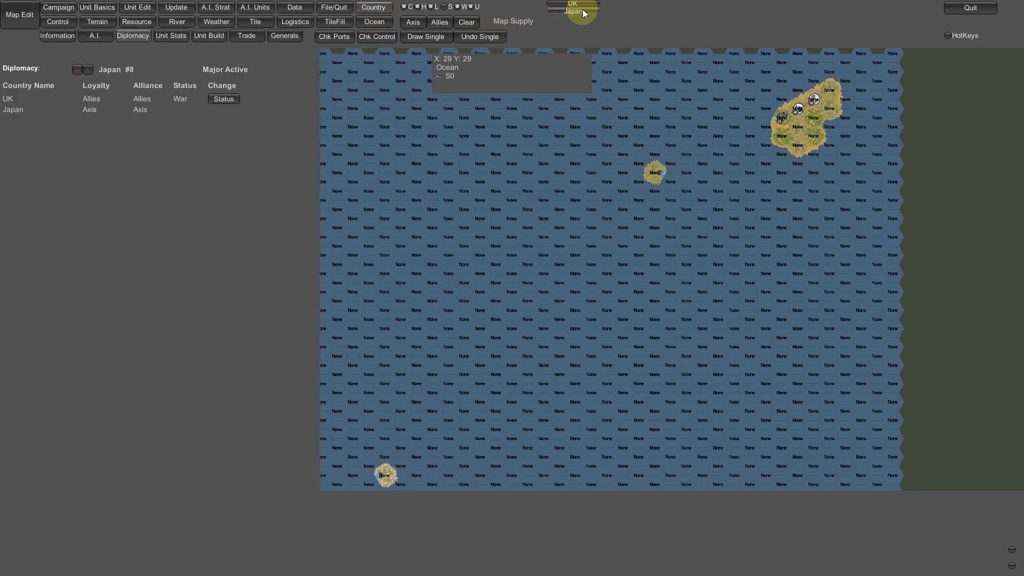
left_click(580, 11)
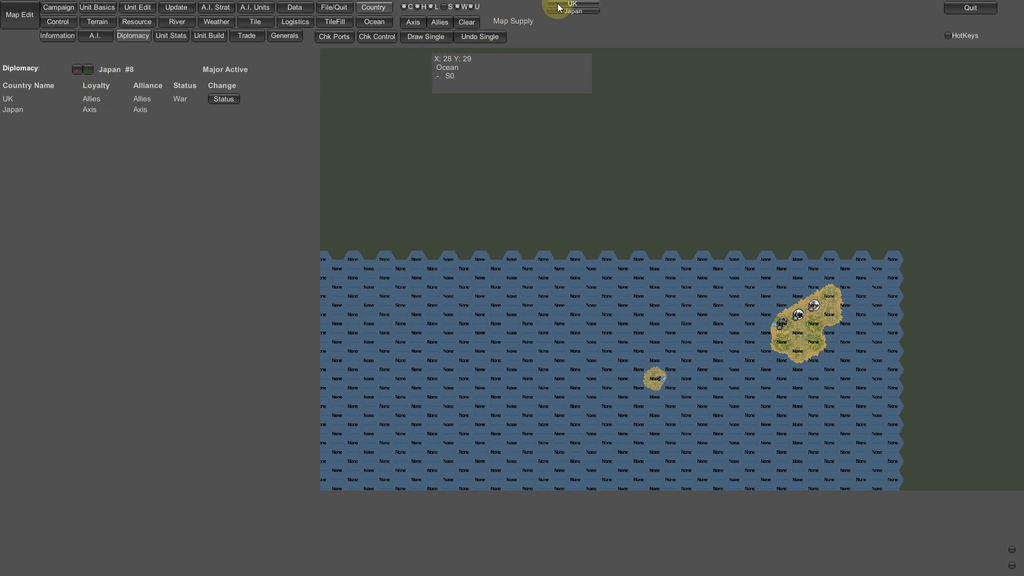
left_click(559, 5)
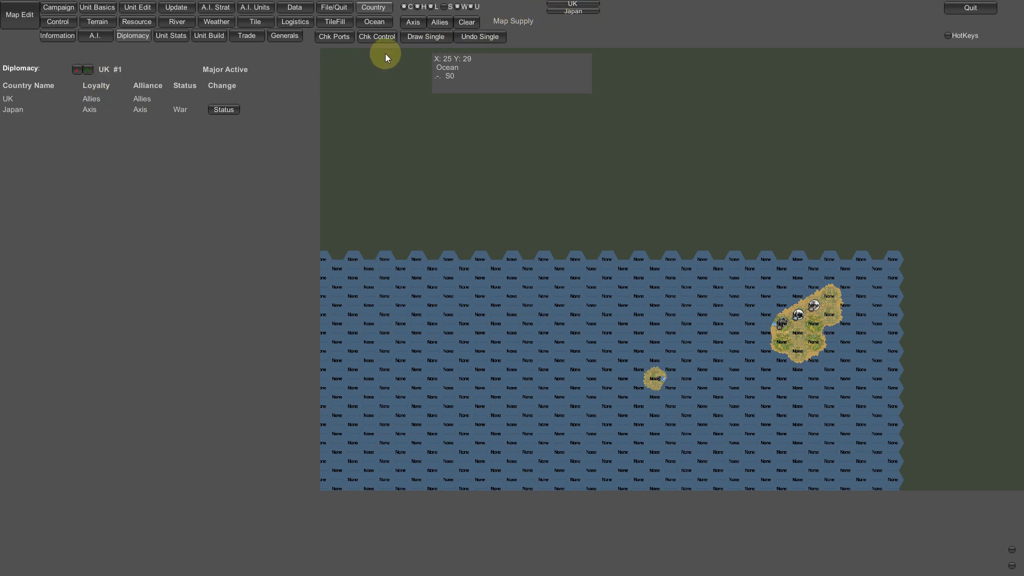
left_click(59, 36)
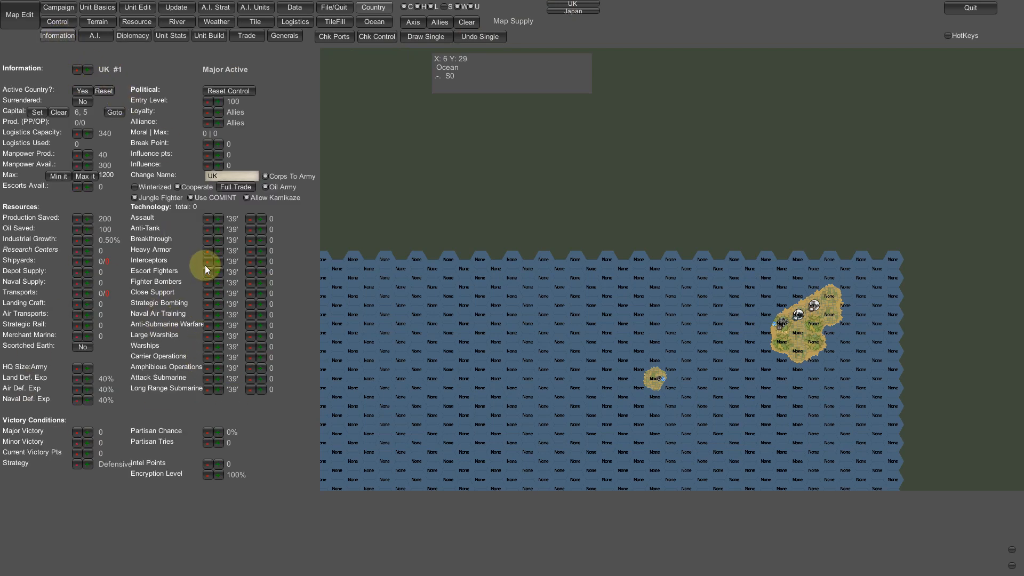
mouse_move(449, 559)
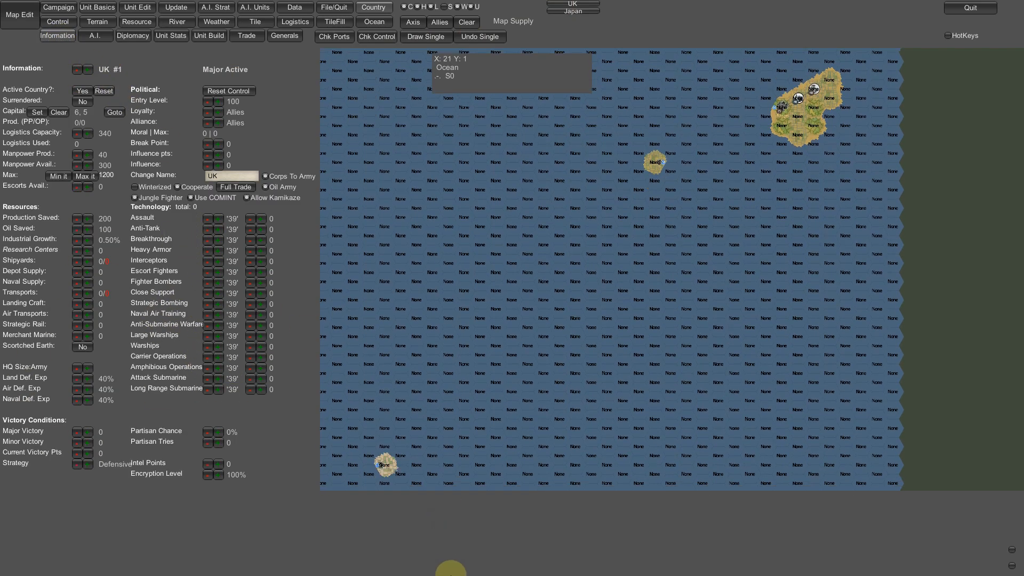
scroll(395, 418, "up", 5)
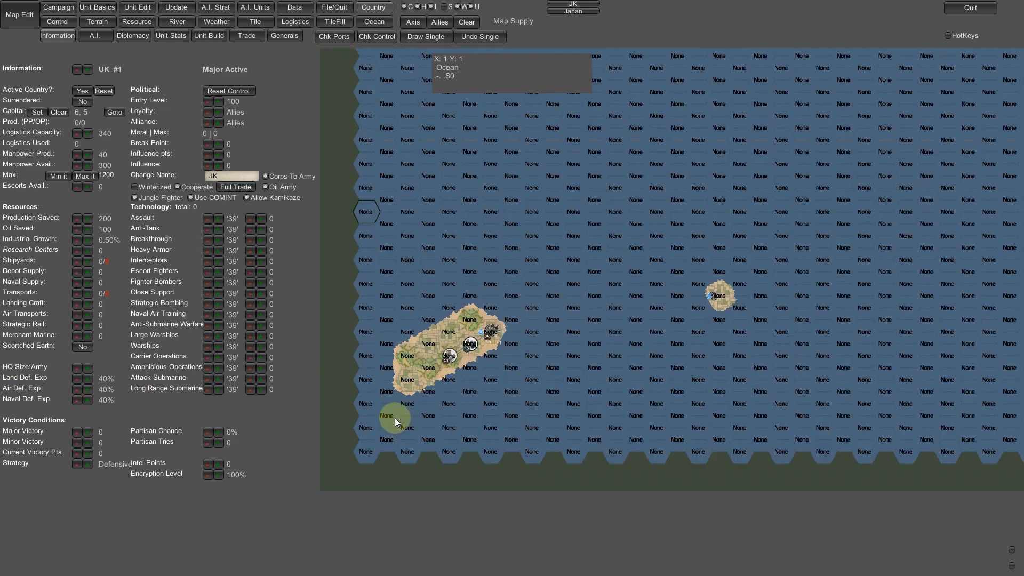
scroll(396, 420, "up", 2)
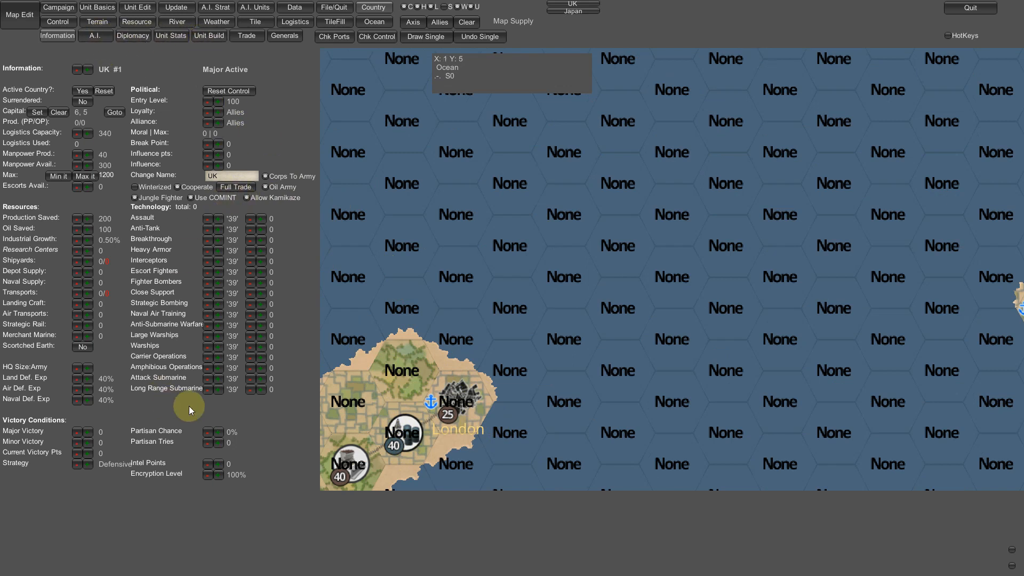
- Place the UK's ABDACOM HQ on the London hex with 60% experience and 100% effectiveness
left_click(209, 36)
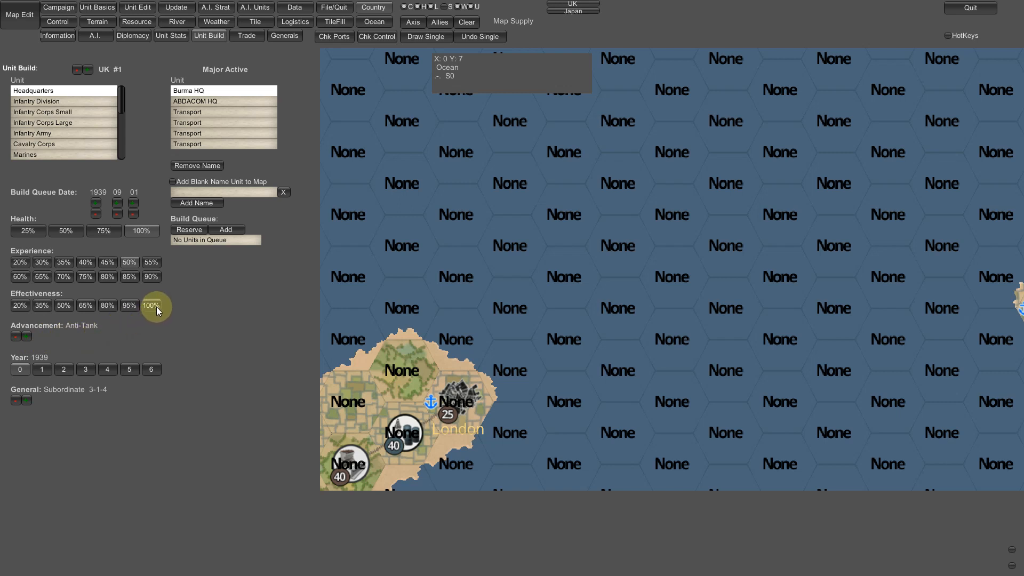
left_click(19, 276)
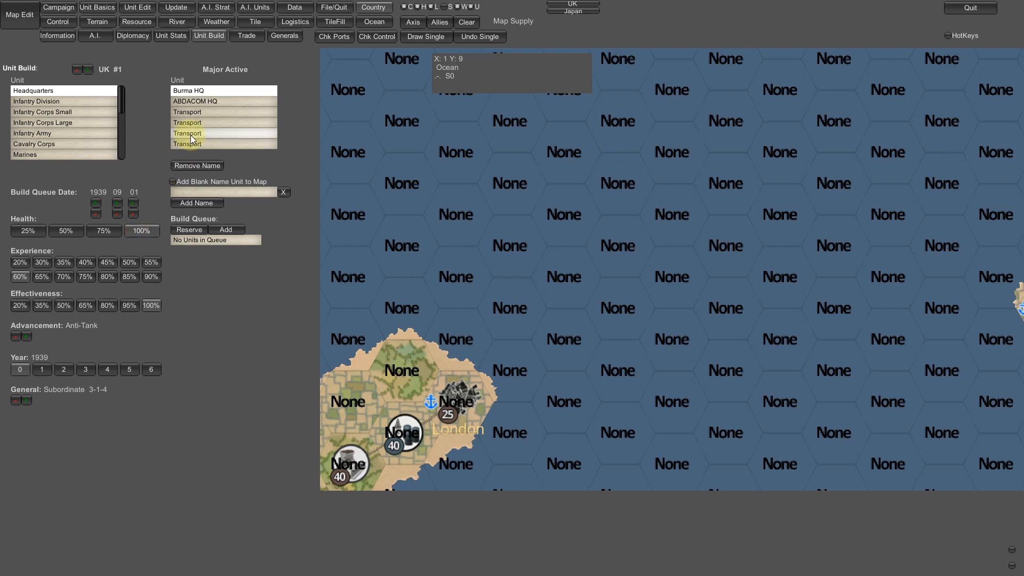
left_click(202, 102)
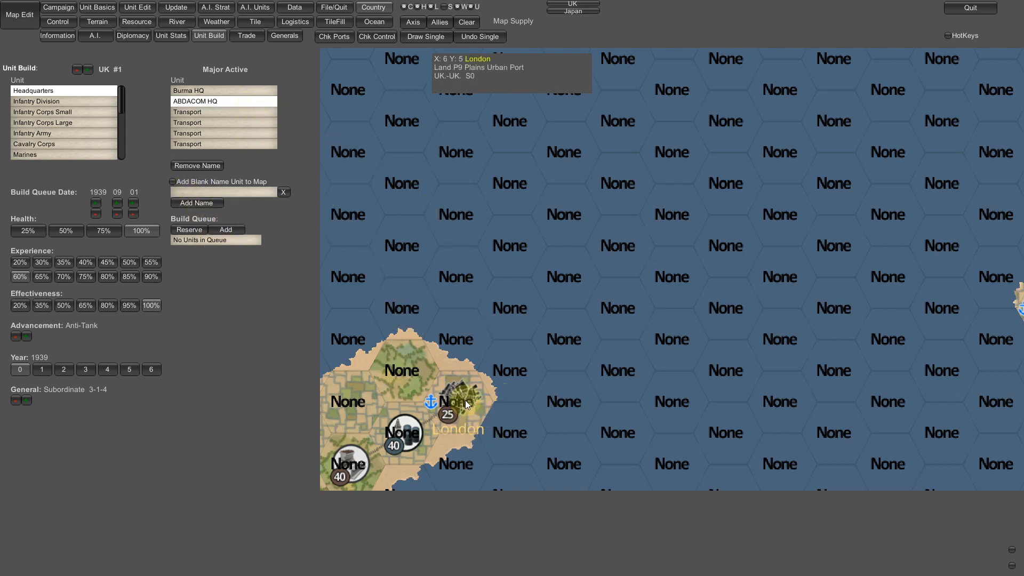
left_click(480, 416)
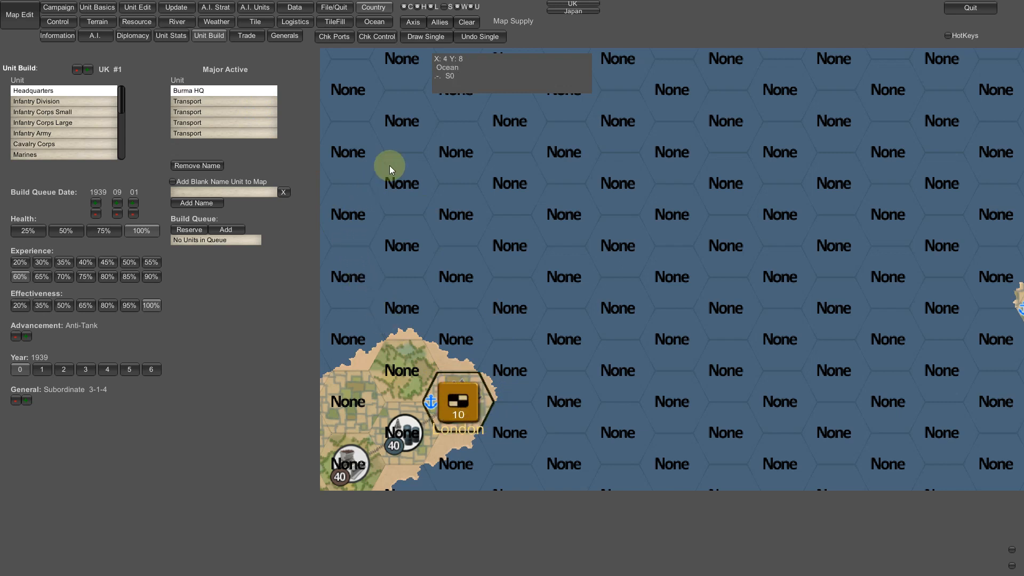
- Switch the unit build to Japan and place the Southern Exp. Army HQ on the Tokyo hex
left_click(577, 12)
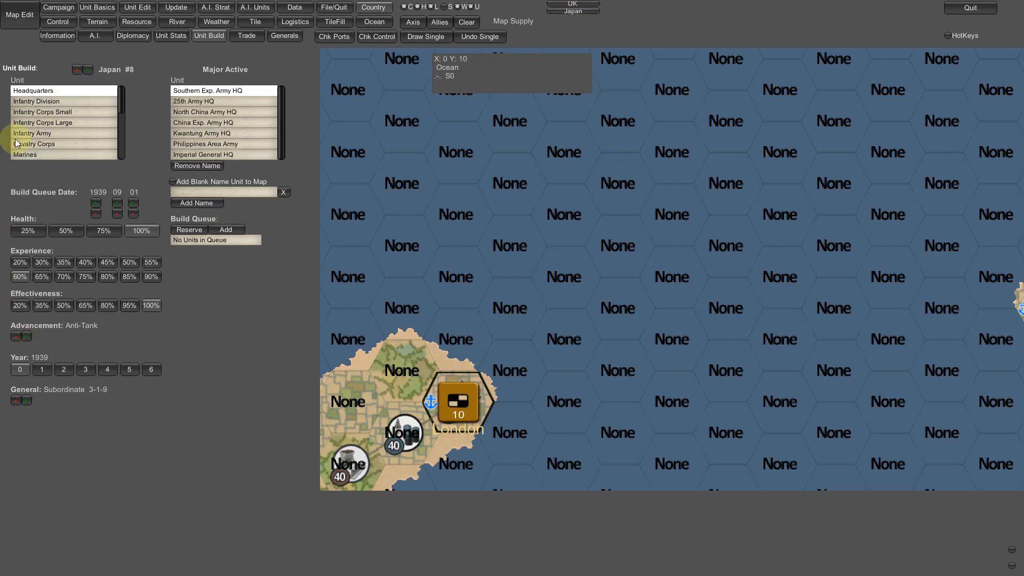
key("Left")
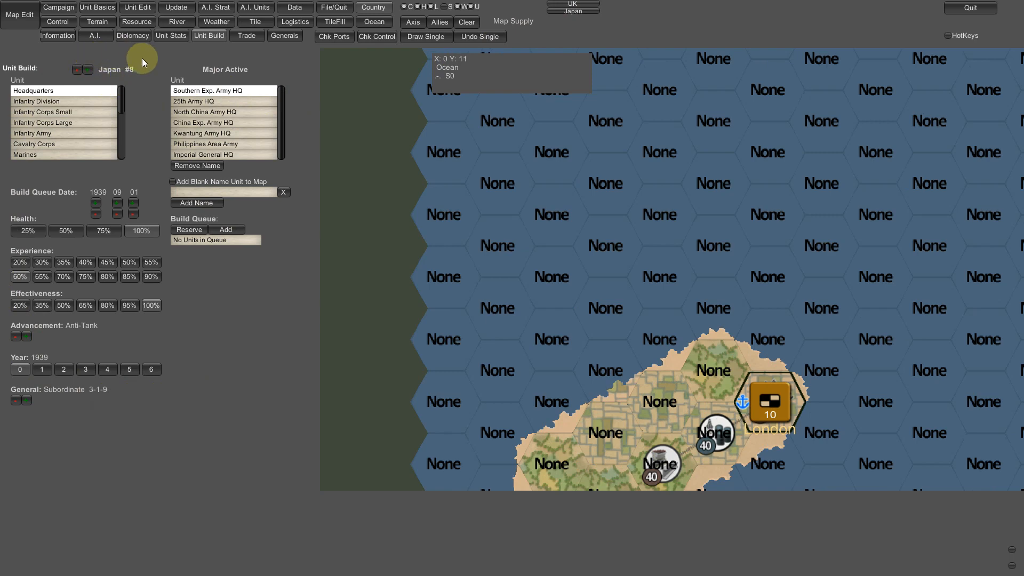
key("Right")
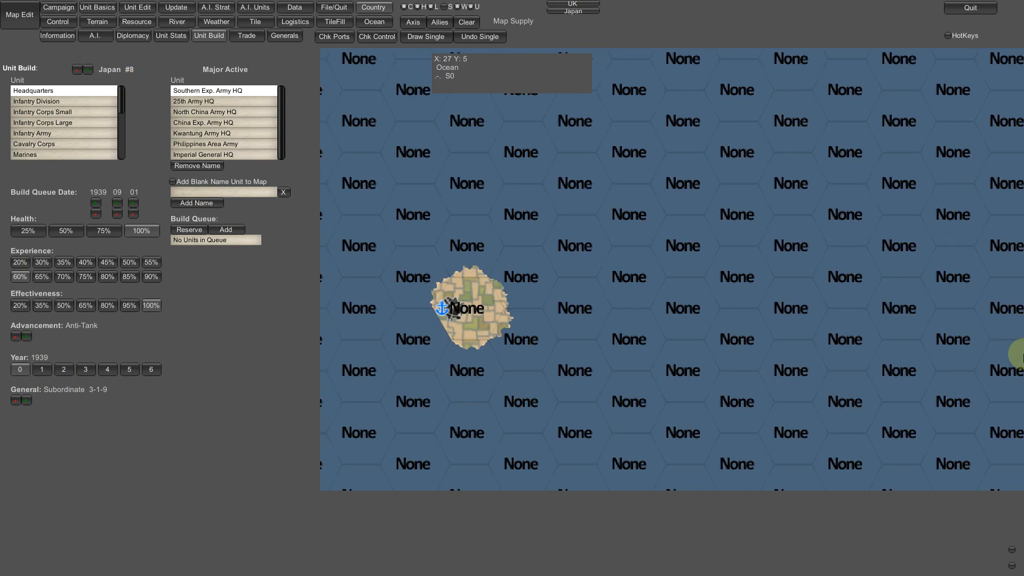
key("Right")
key("Down")
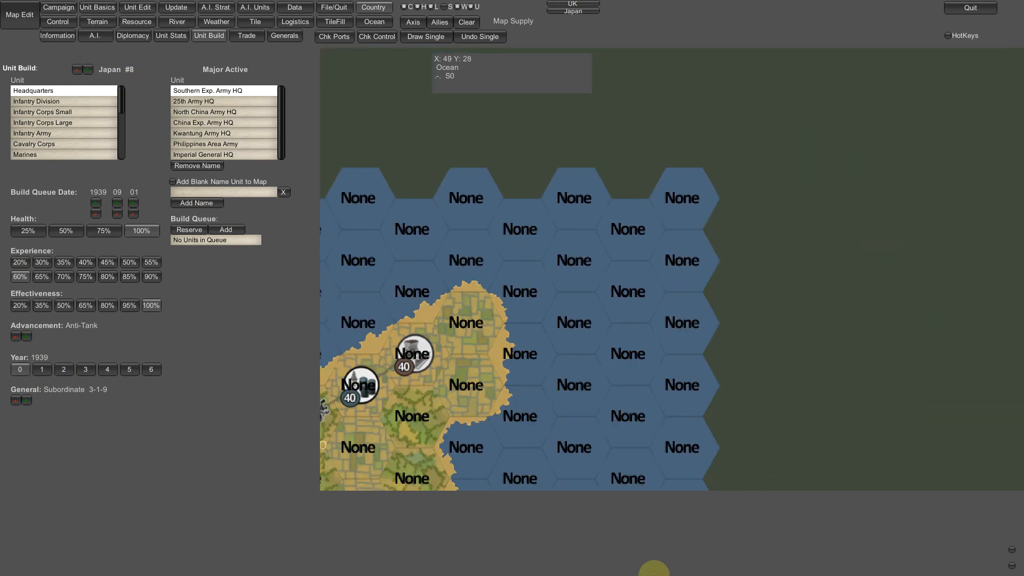
key("Left")
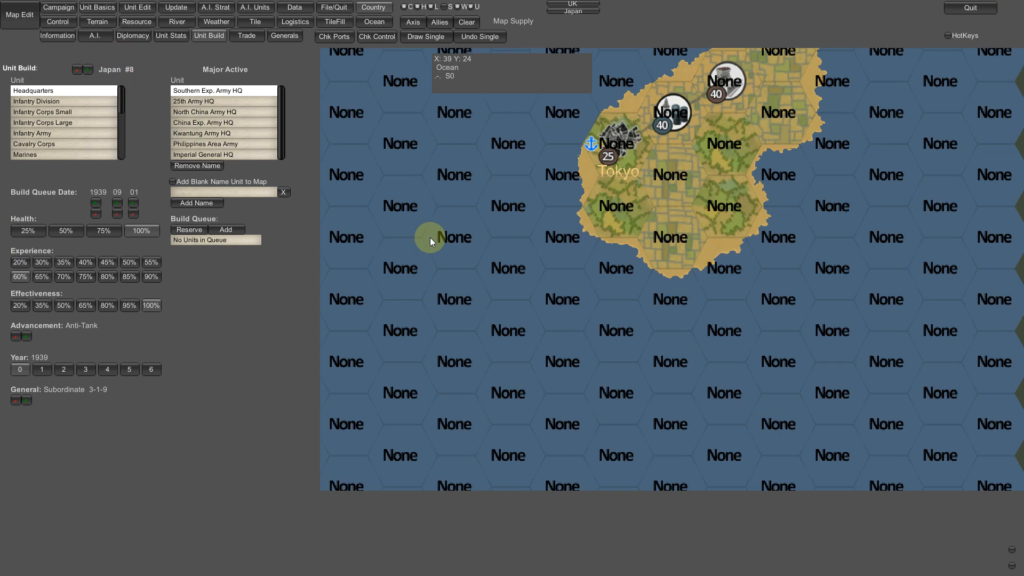
left_click(625, 148)
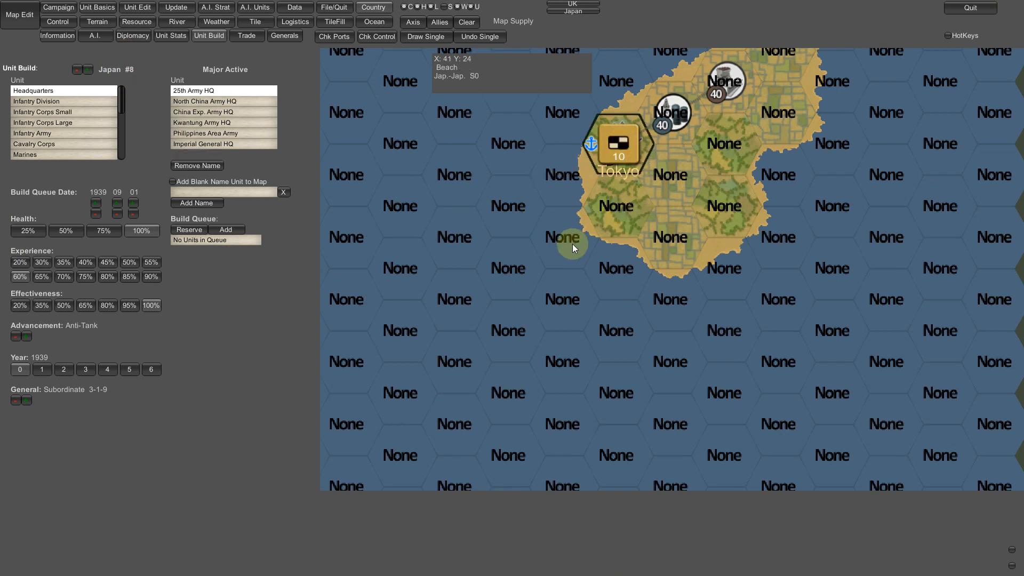
- Examine the whole map with both headquarters in place, and open the map's weather zones
scroll(572, 244, "down", 3)
key("Left")
mouse_move(394, 560)
mouse_move(1, 407)
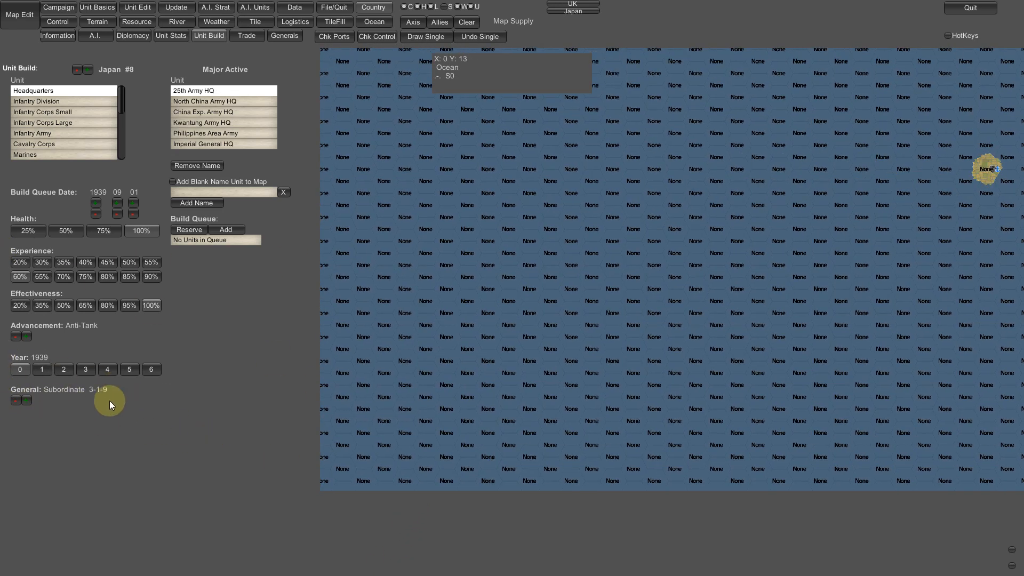
scroll(636, 408, "down", 1)
scroll(636, 407, "down", 1)
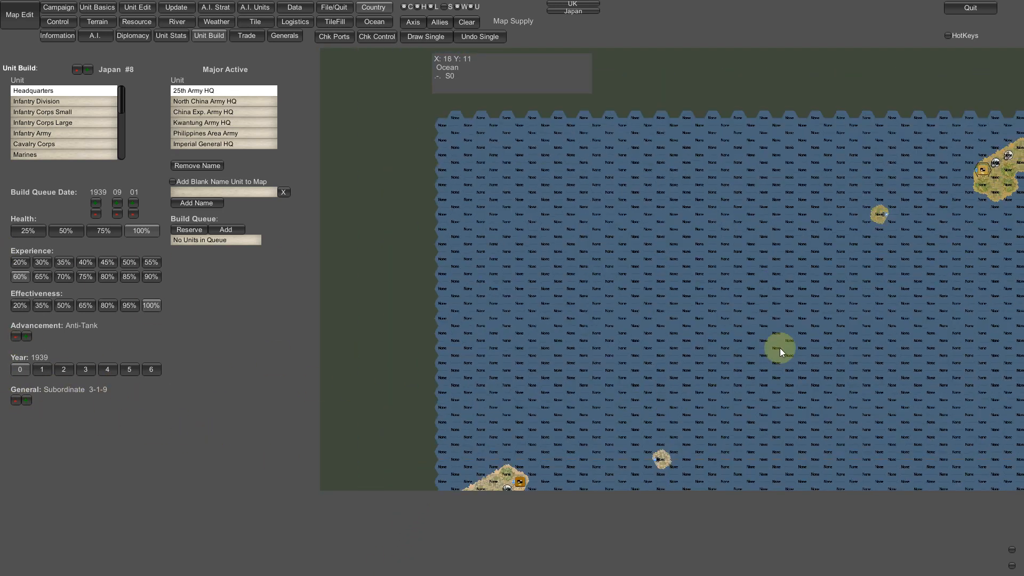
mouse_move(1021, 349)
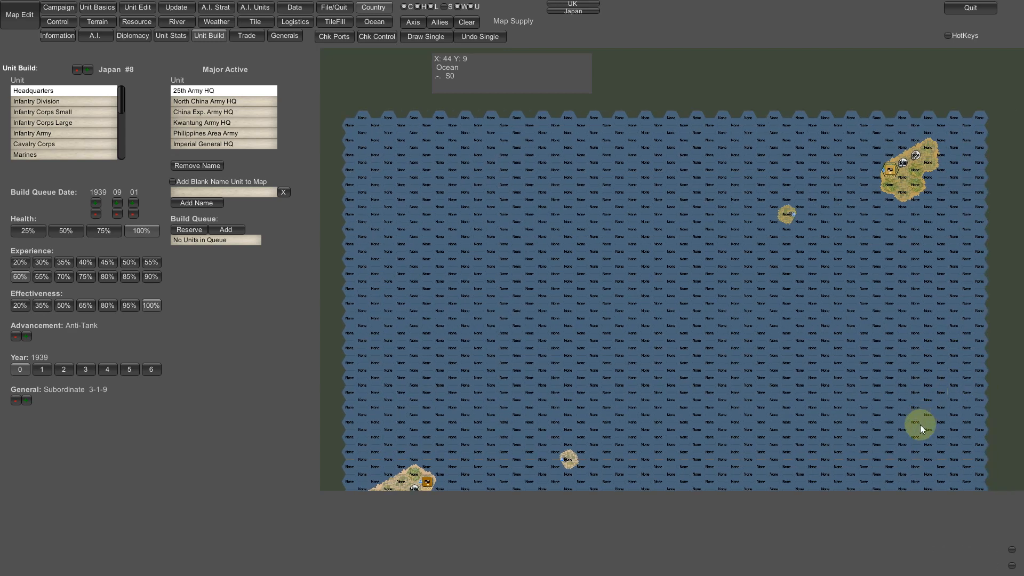
mouse_move(926, 570)
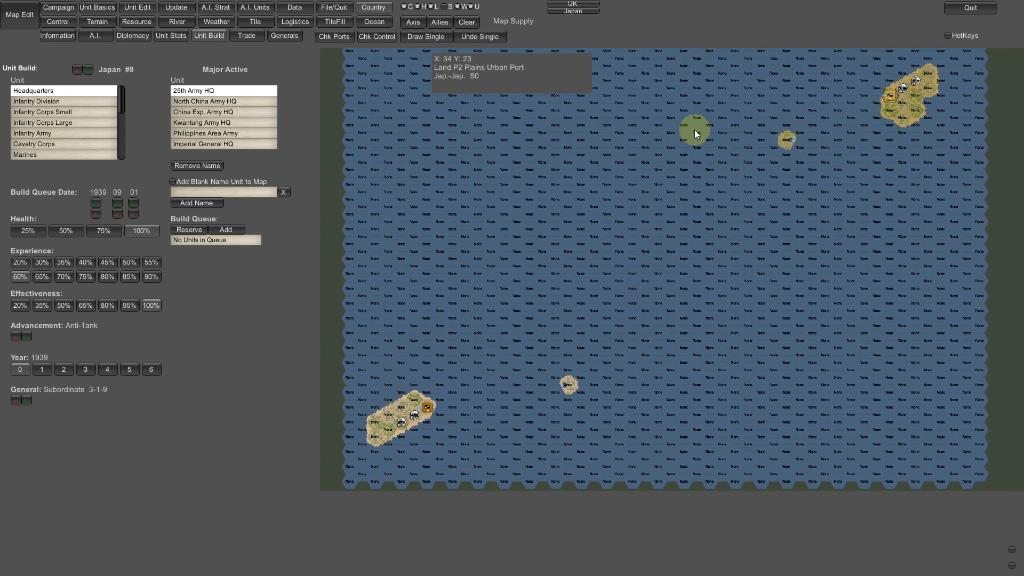
left_click(210, 22)
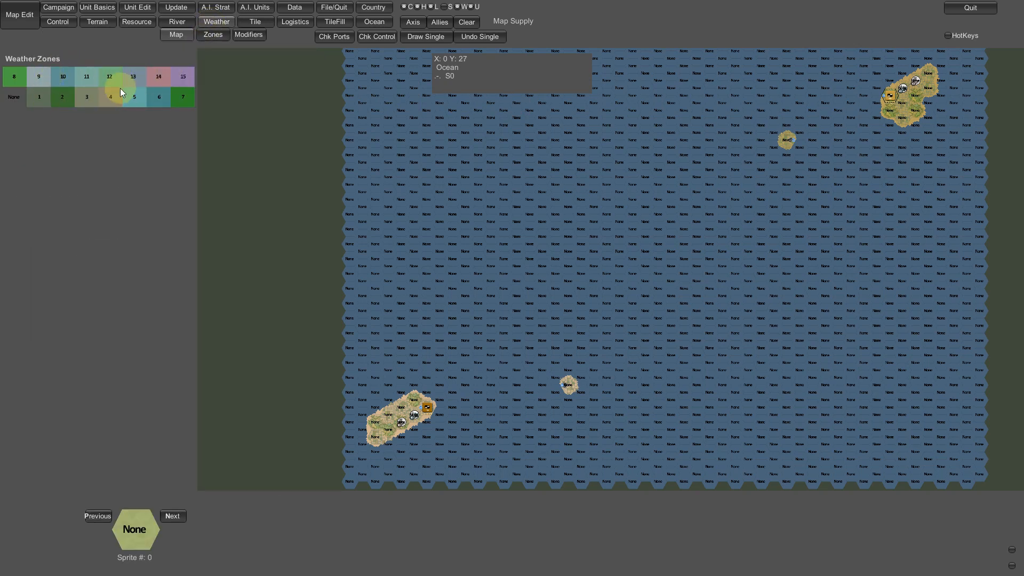
mouse_move(587, 3)
scroll(706, 299, "down", 1)
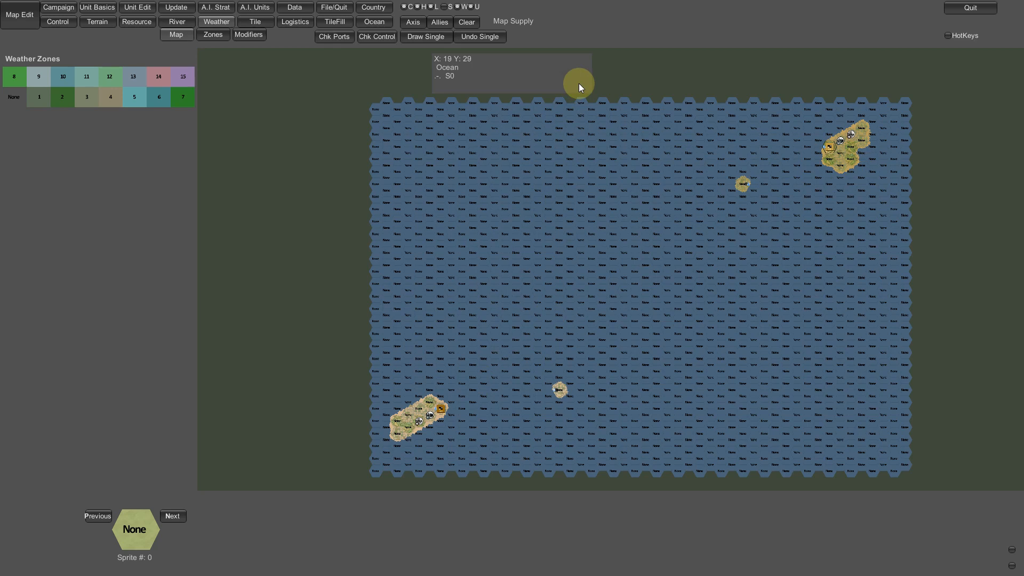
- Run the port check and the hex control check on the map, dismissing each result
scroll(578, 83, "up", 5)
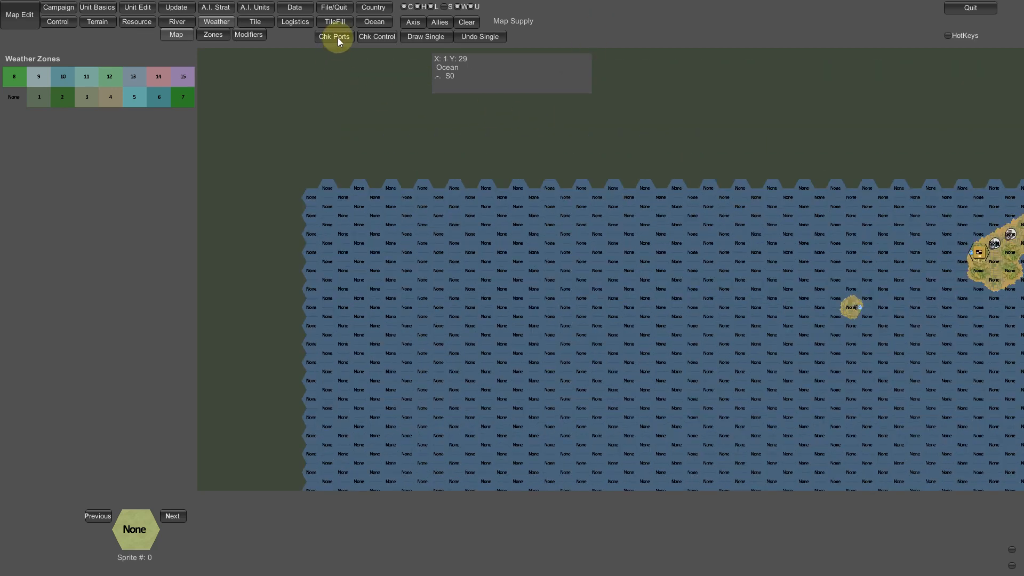
left_click(336, 36)
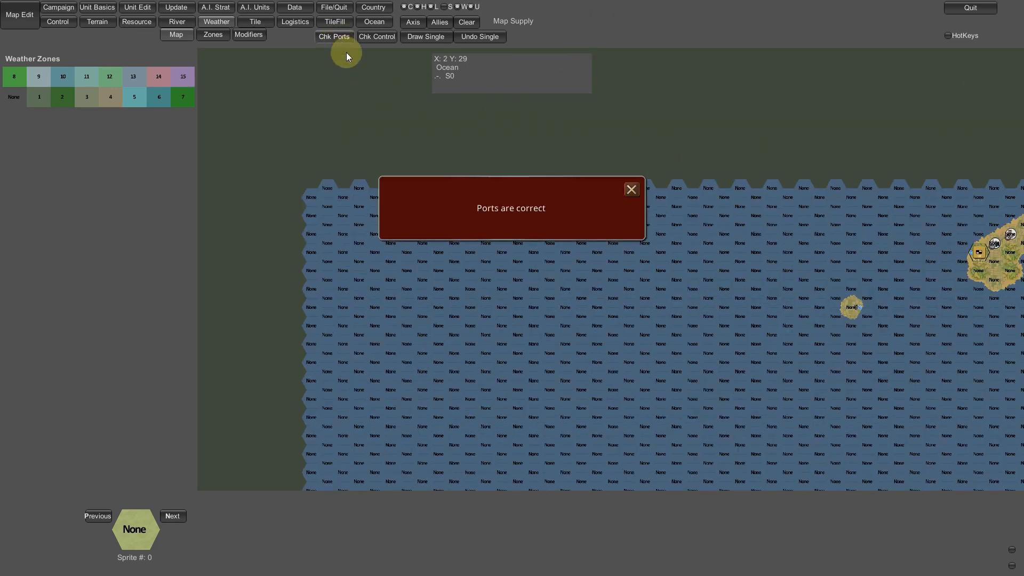
left_click(632, 191)
left_click(376, 37)
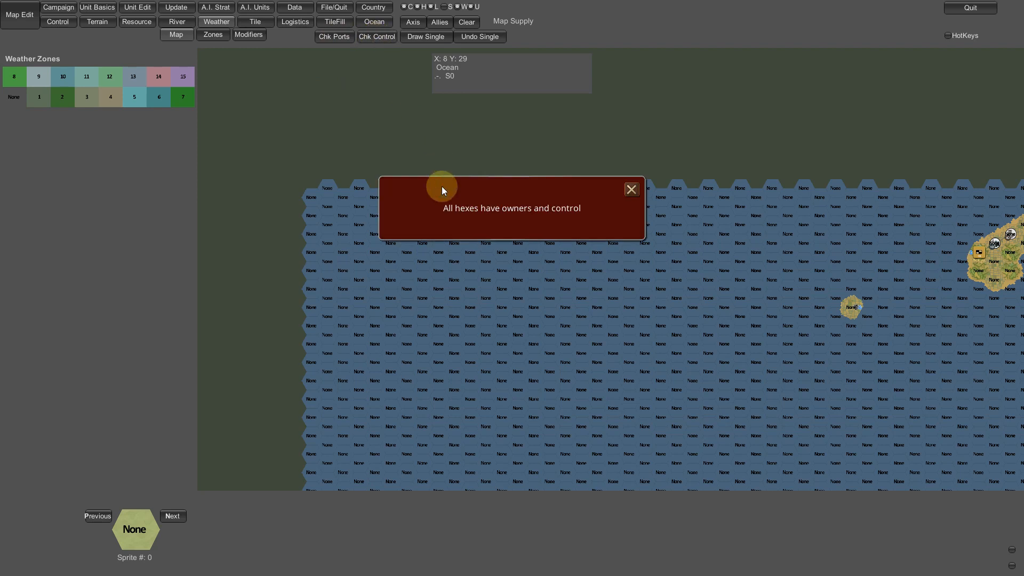
left_click(633, 190)
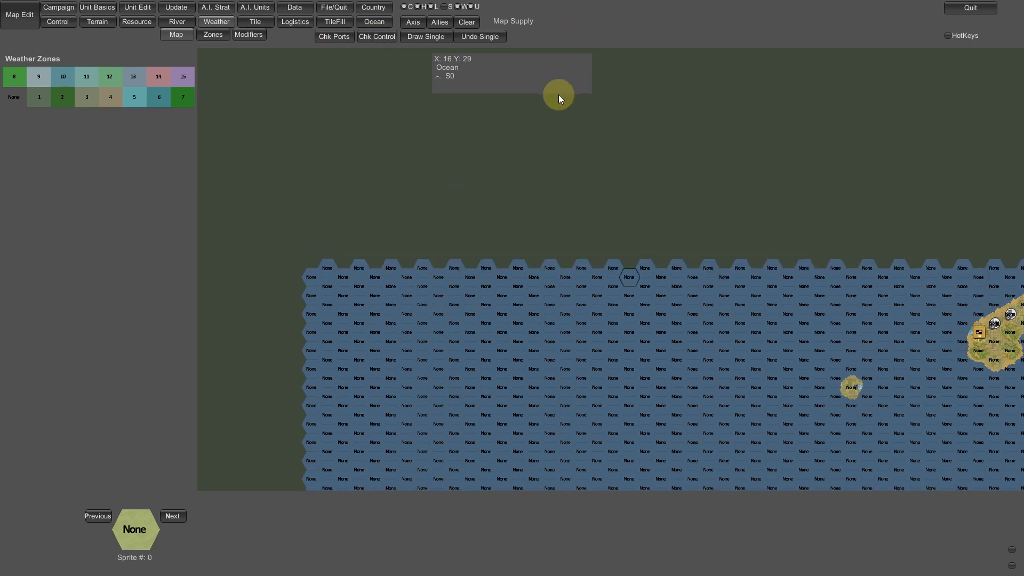
- Calculate the supply map for the Axis and the Allies, and inspect the supply value on the small UK island
left_click(417, 22)
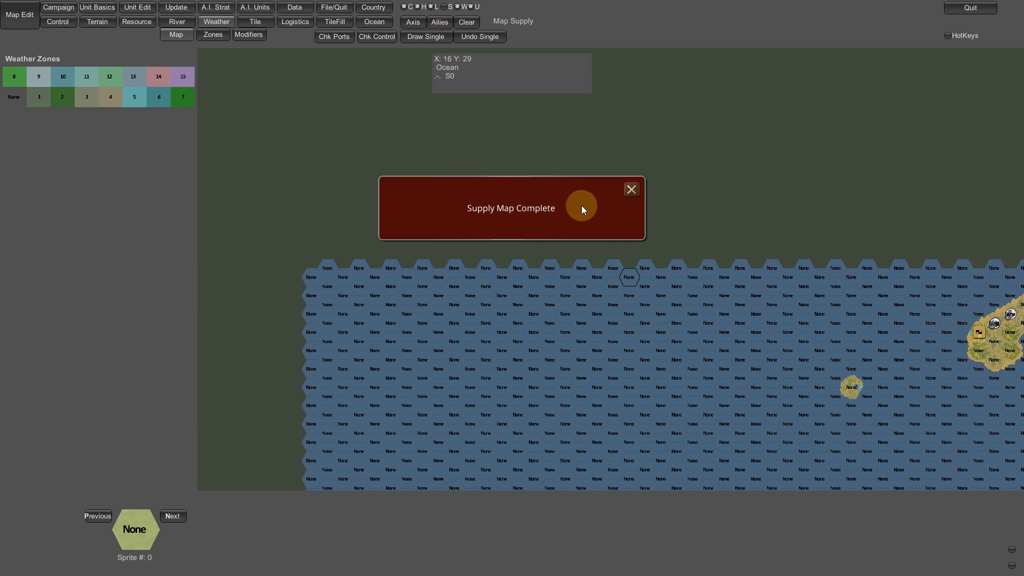
left_click(630, 190)
left_click(443, 24)
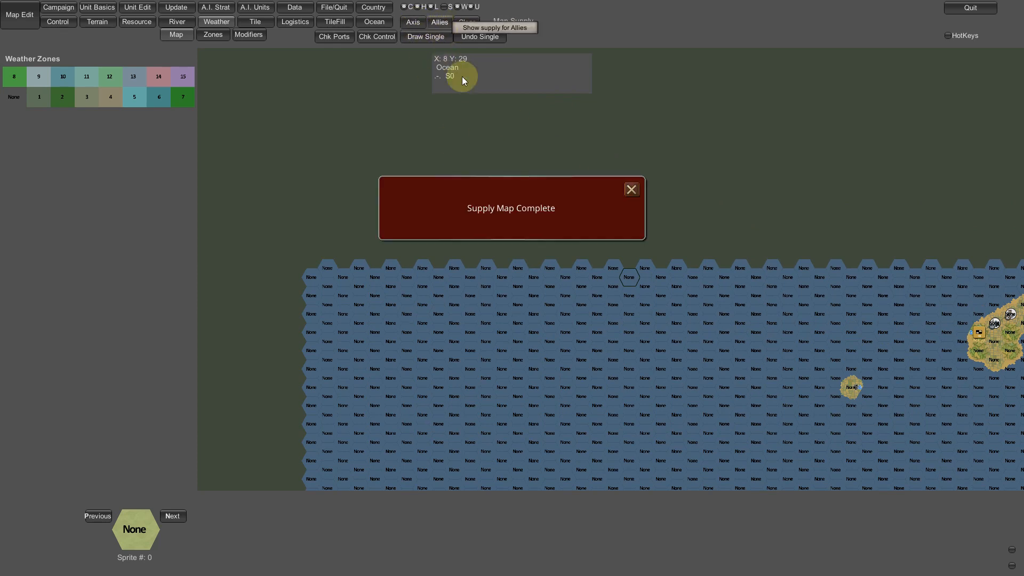
left_click(630, 190)
scroll(663, 233, "down", 3)
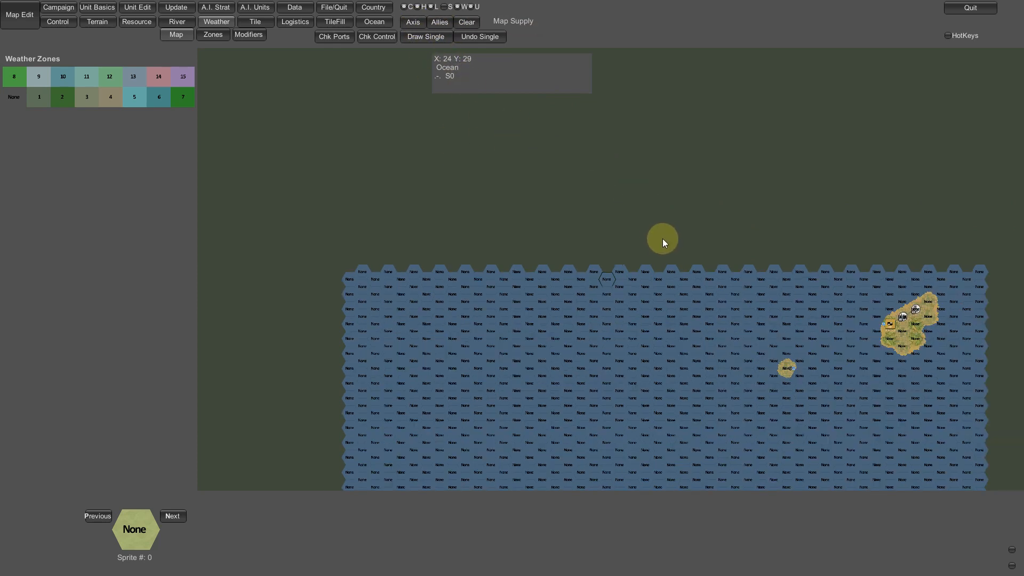
scroll(634, 409, "up", 4)
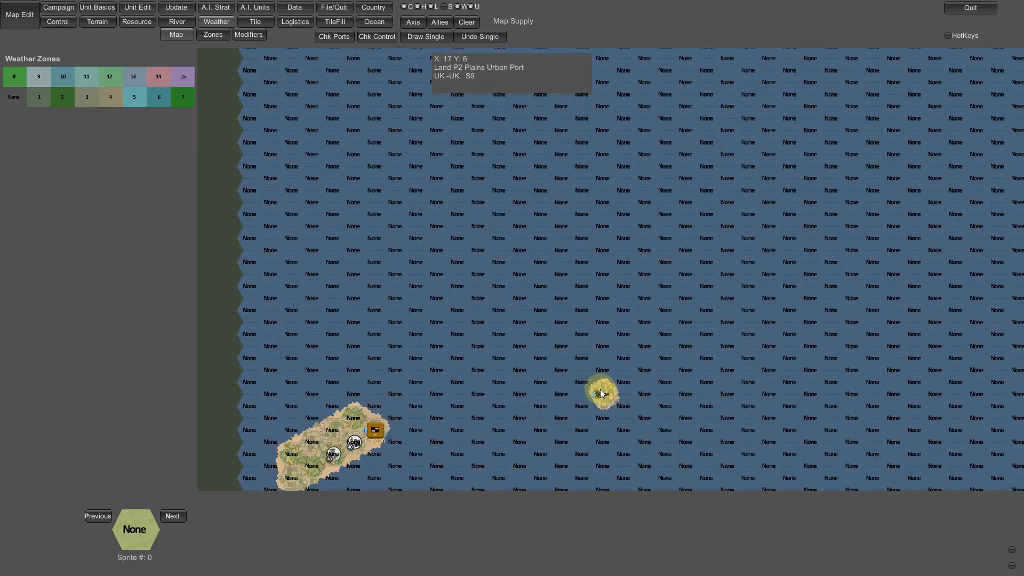
- Turn on the supply overlay and show the supply reach of the Axis around Tokyo and the Allies around London
left_click(448, 11)
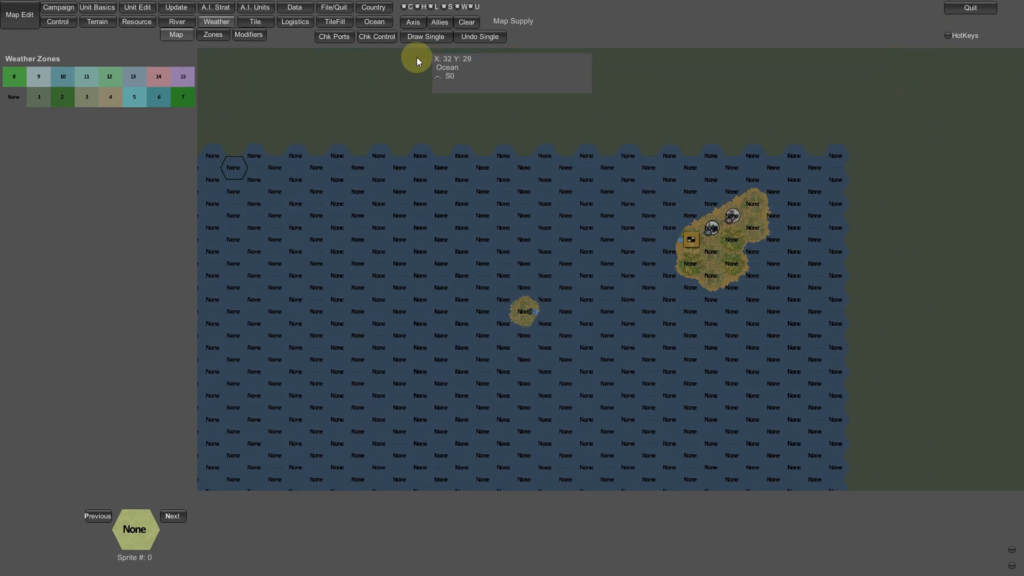
left_click(416, 24)
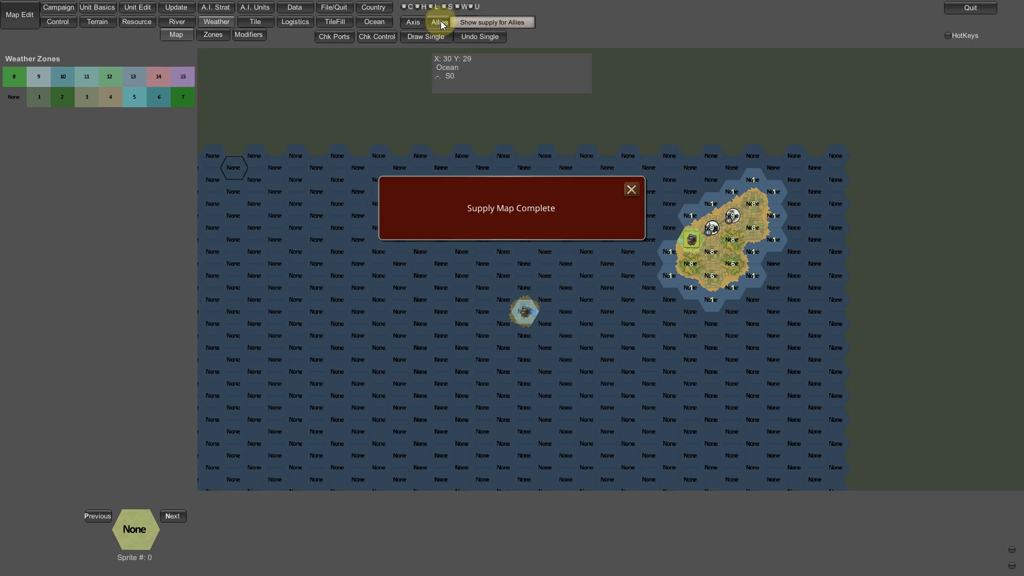
left_click(440, 23)
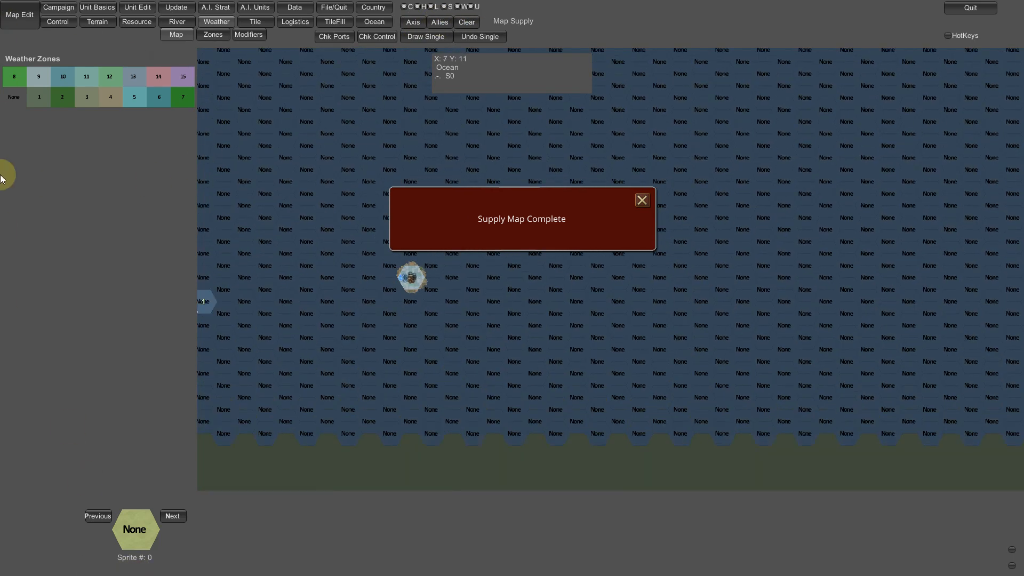
left_click(643, 201)
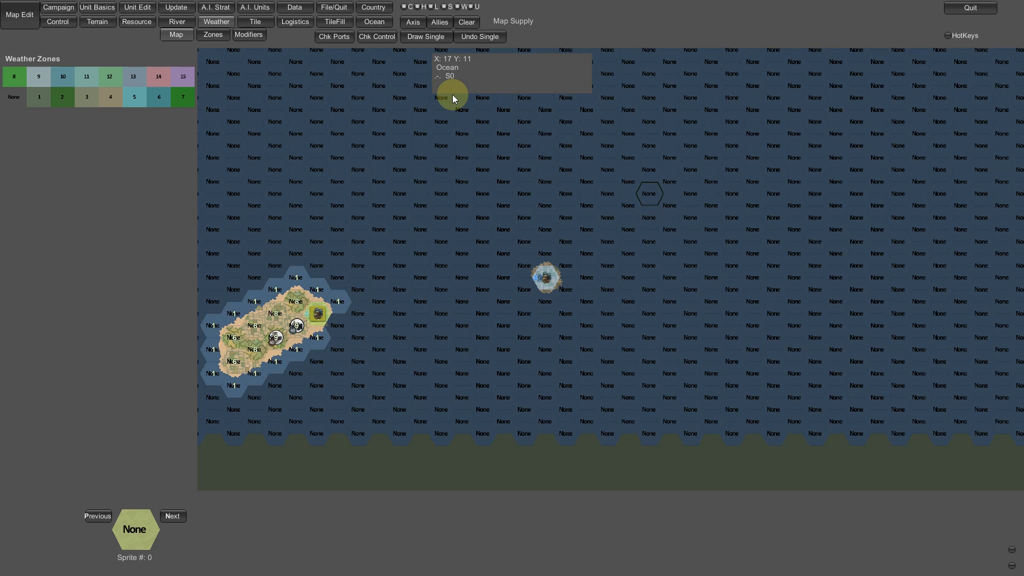
- Save the campaign under the name BasicWPP and dismiss the save report
left_click(334, 7)
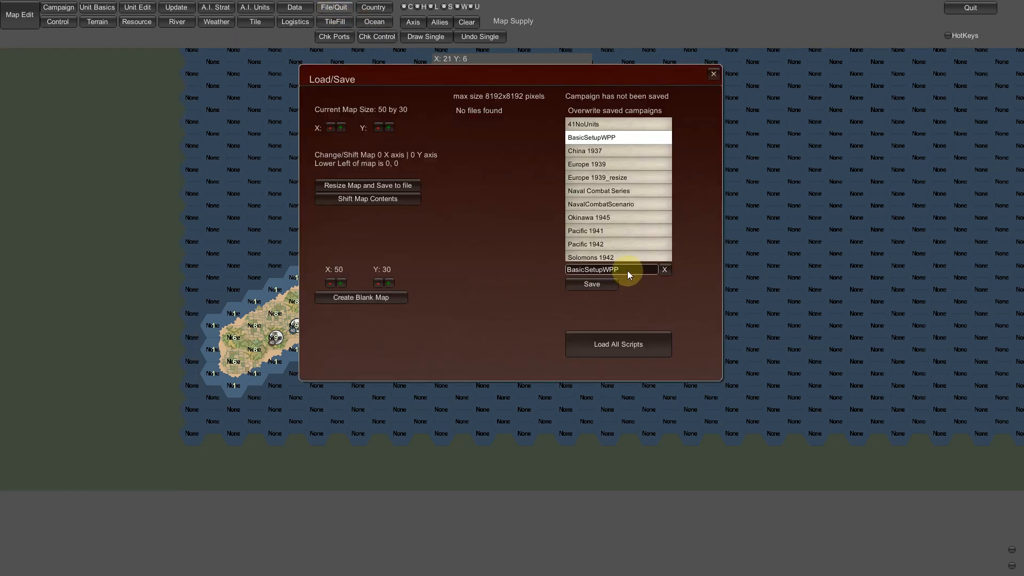
key("BackSpace")
key("BackSpace")
key("BackSpace")
key("BackSpace")
key("BackSpace")
key("BackSpace")
key("BackSpace")
key("BackSpace")
key("BackSpace")
key("BackSpace")
key("BackSpace")
key("BackSpace")
key("BackSpace")
type("BasicW")
left_click(594, 285)
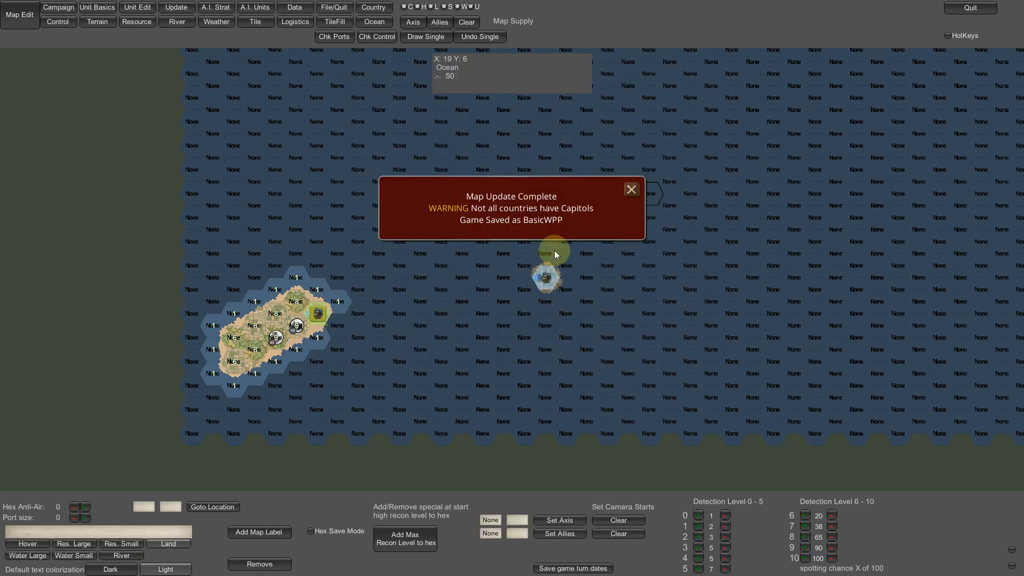
left_click(572, 222)
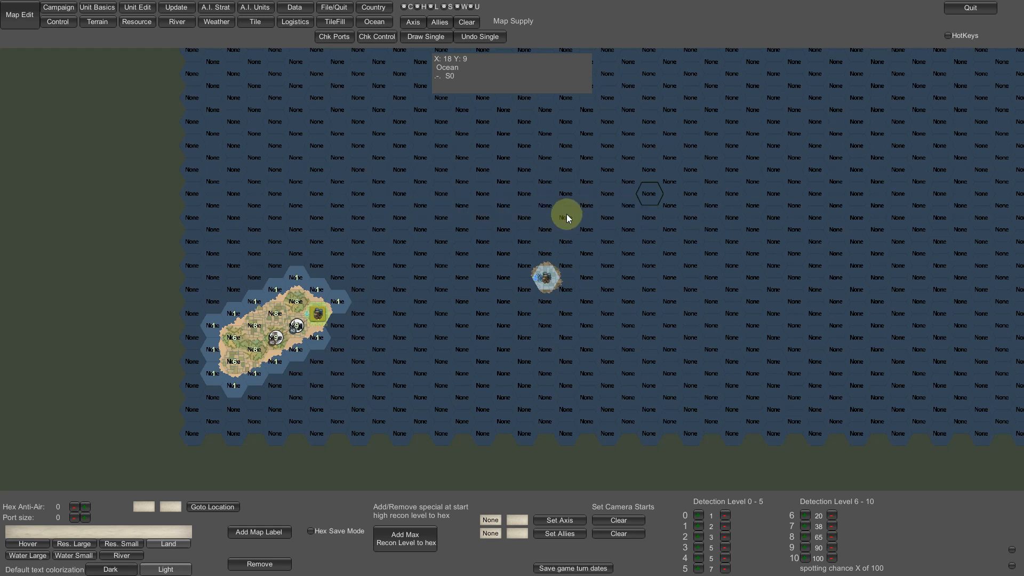
- Bring the Japanese island into view and open the UK's country information to review its production and morale
left_click(387, 33)
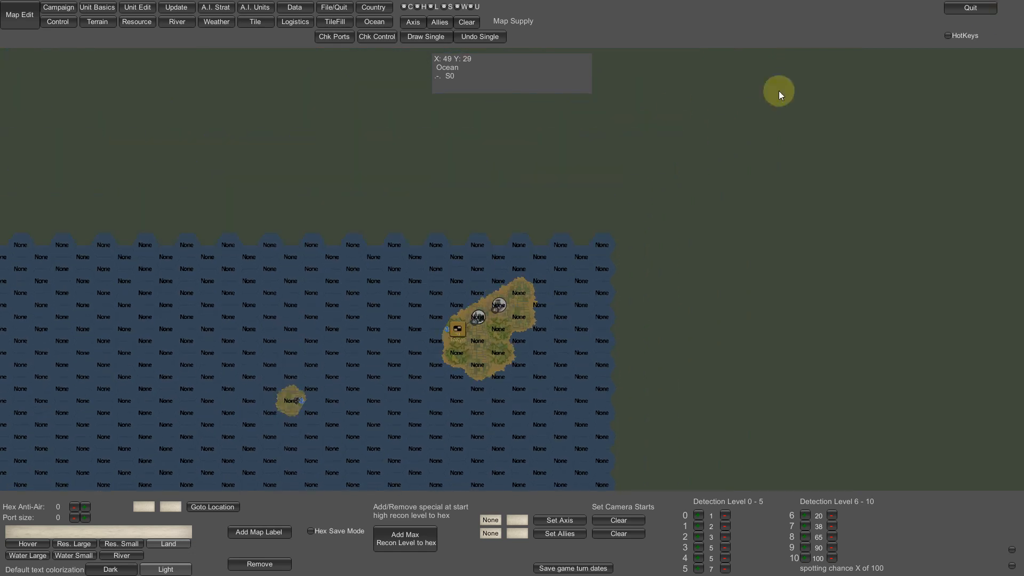
left_click(374, 10)
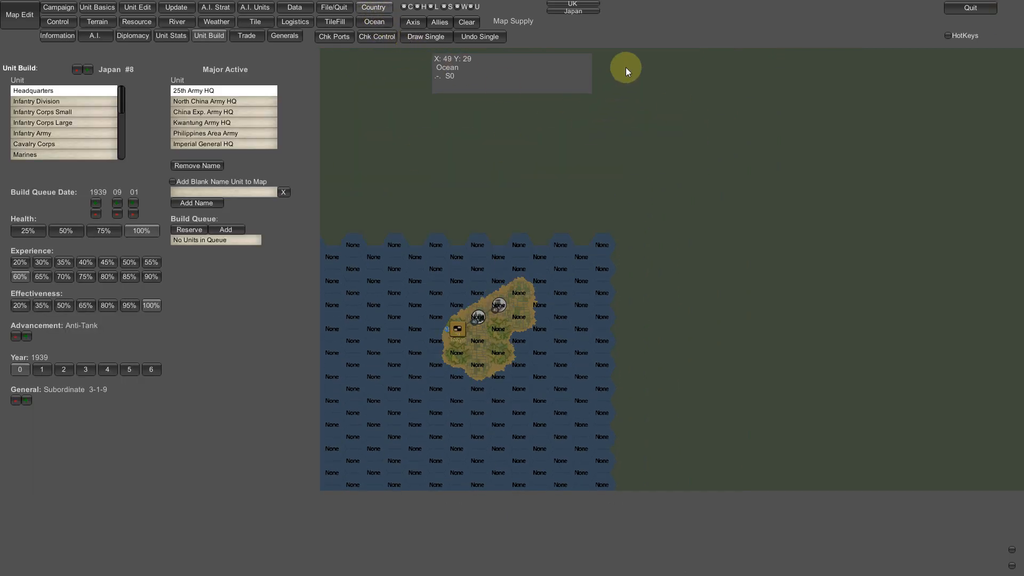
left_click(572, 4)
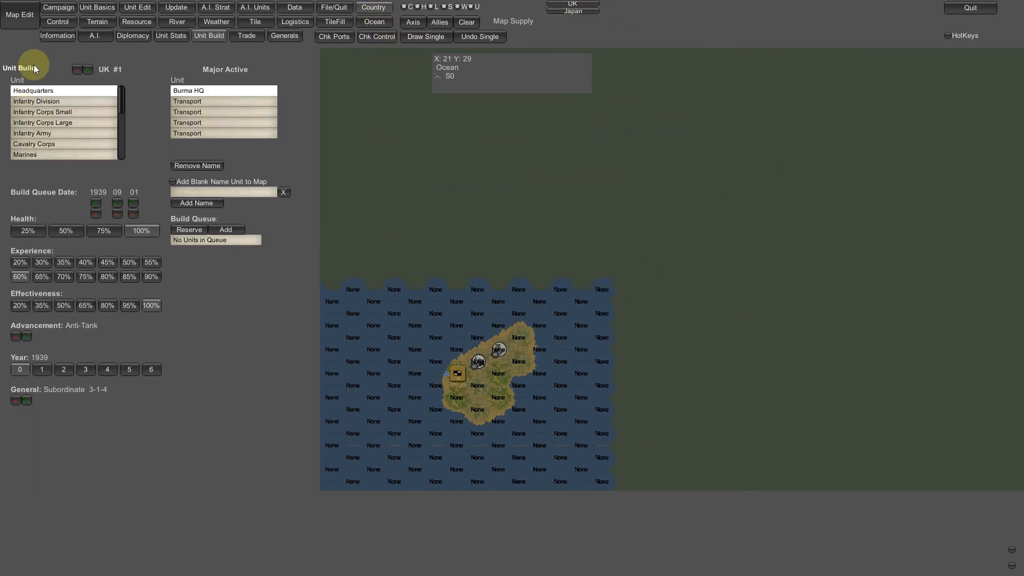
left_click(58, 36)
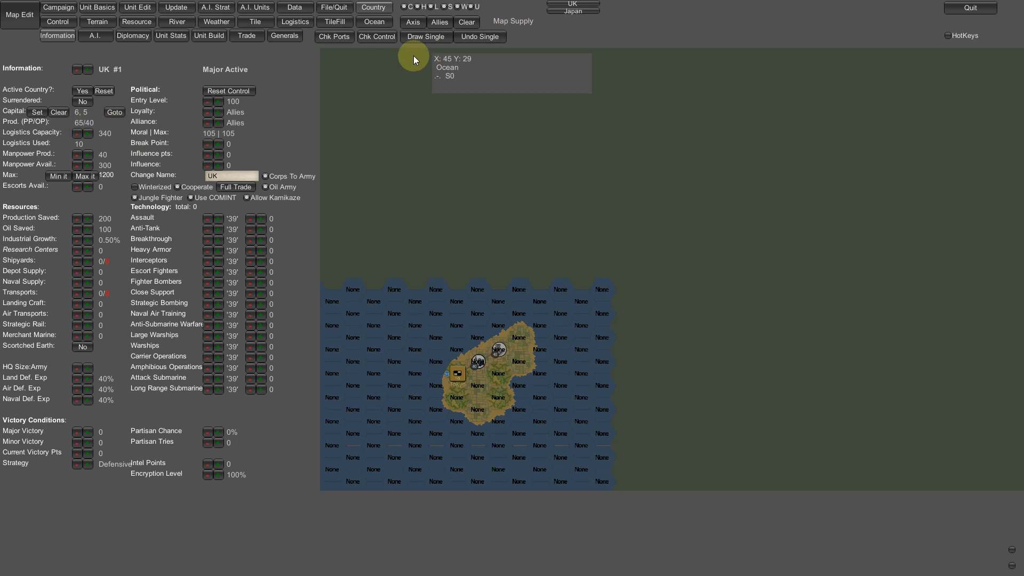
- Set Japan's capital to the Tokyo hex in the country information
left_click(77, 69)
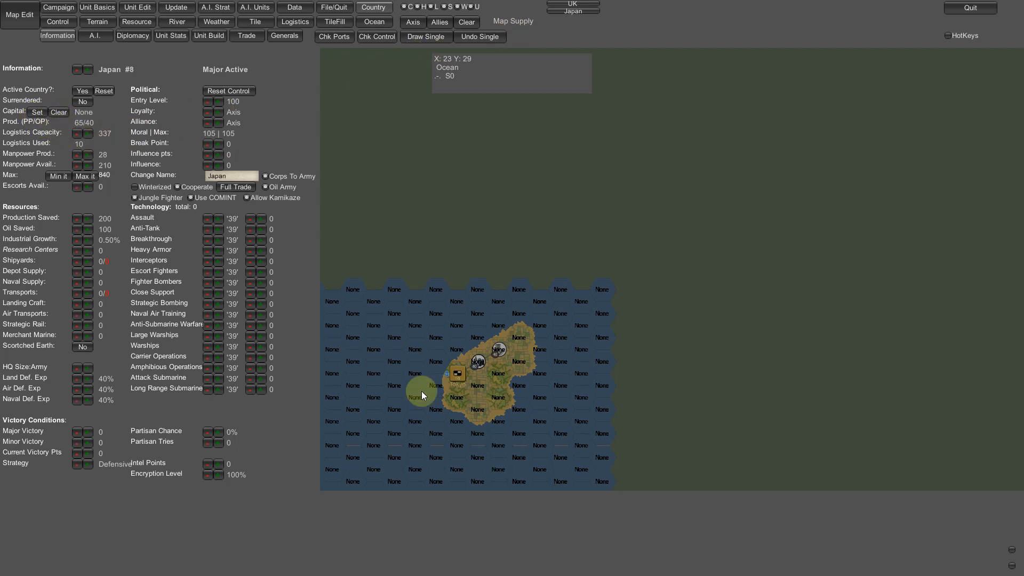
scroll(405, 342, "up", 2)
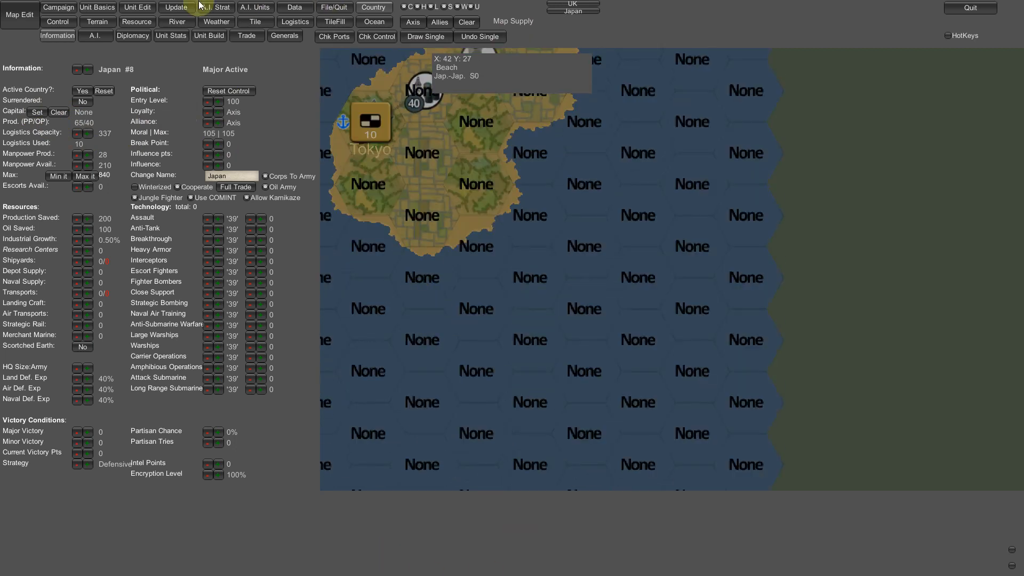
scroll(477, 61, "up", 2)
scroll(477, 61, "down", 2)
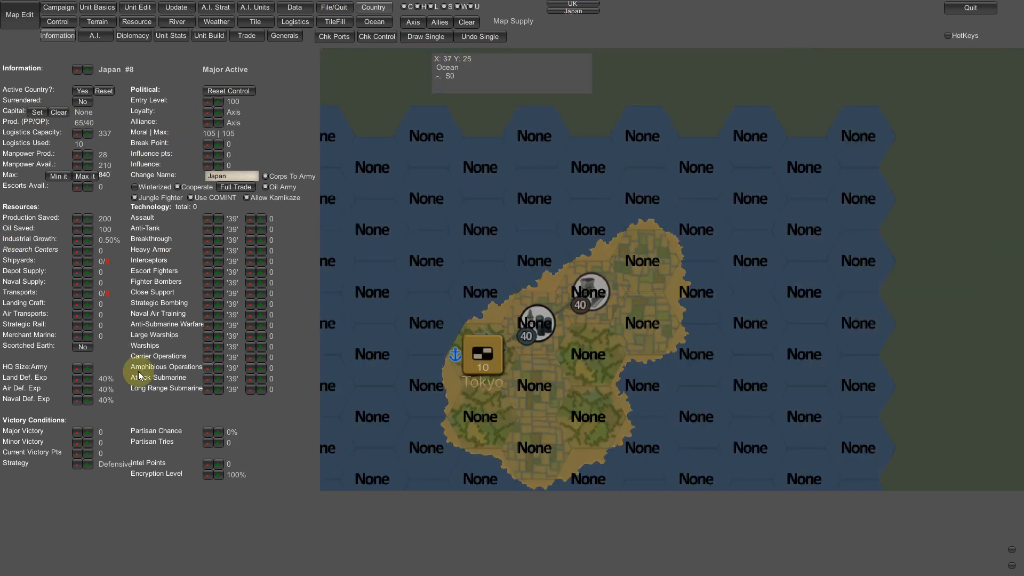
scroll(397, 497, "up", 2)
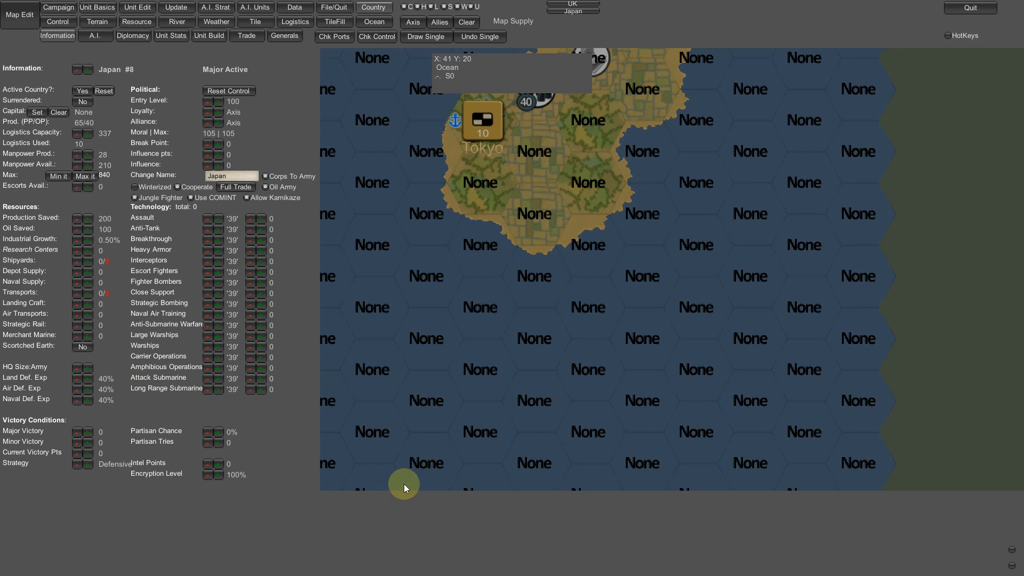
scroll(527, 258, "up", 2)
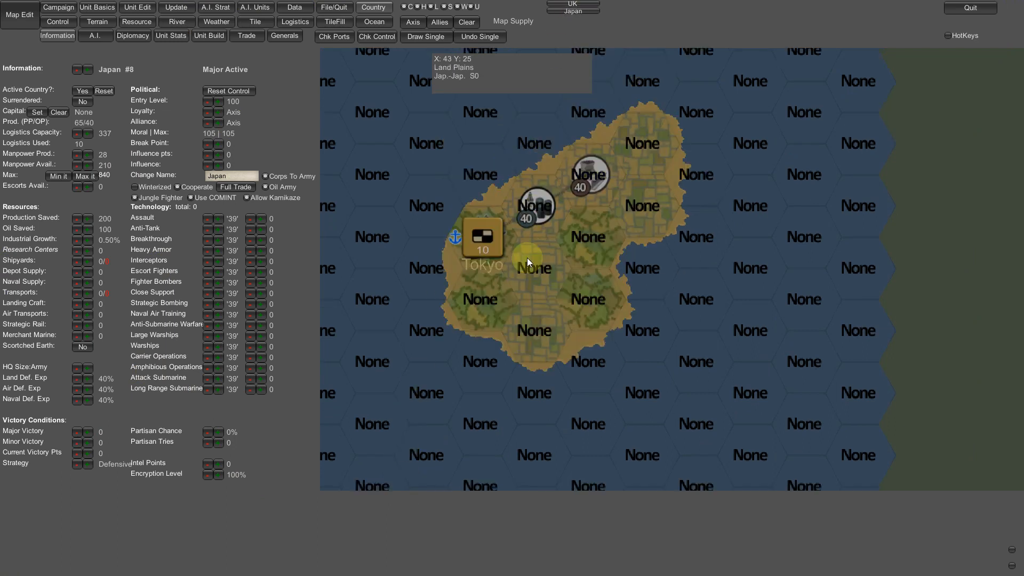
left_click(489, 245)
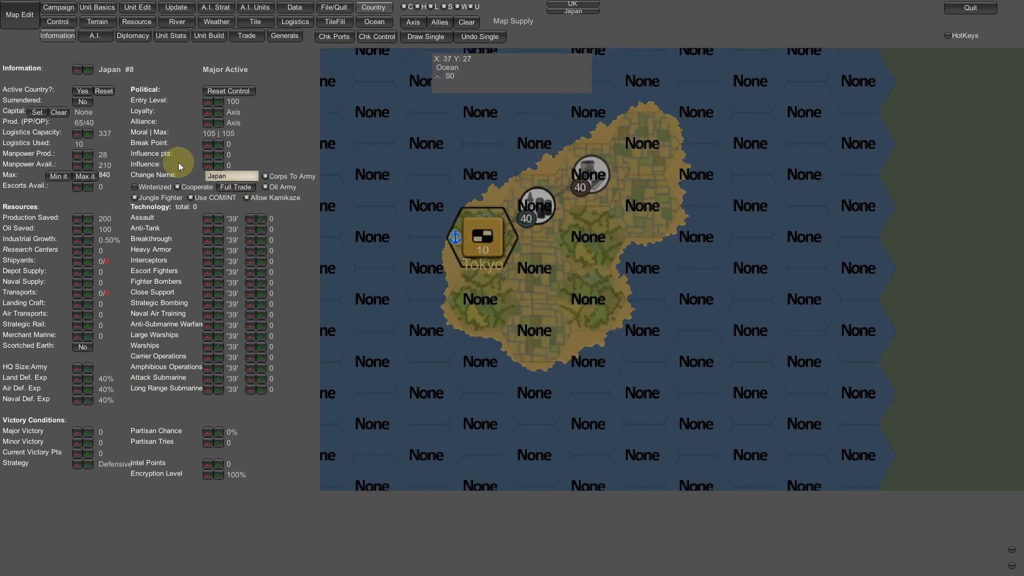
left_click(37, 113)
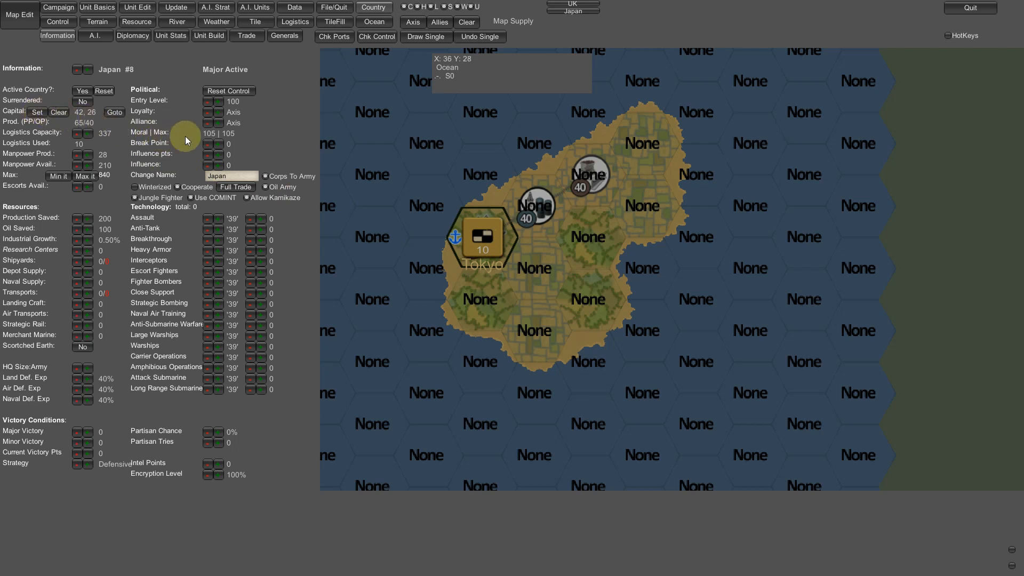
- Return to map editing, update the map and dismiss the completion notice
left_click(20, 16)
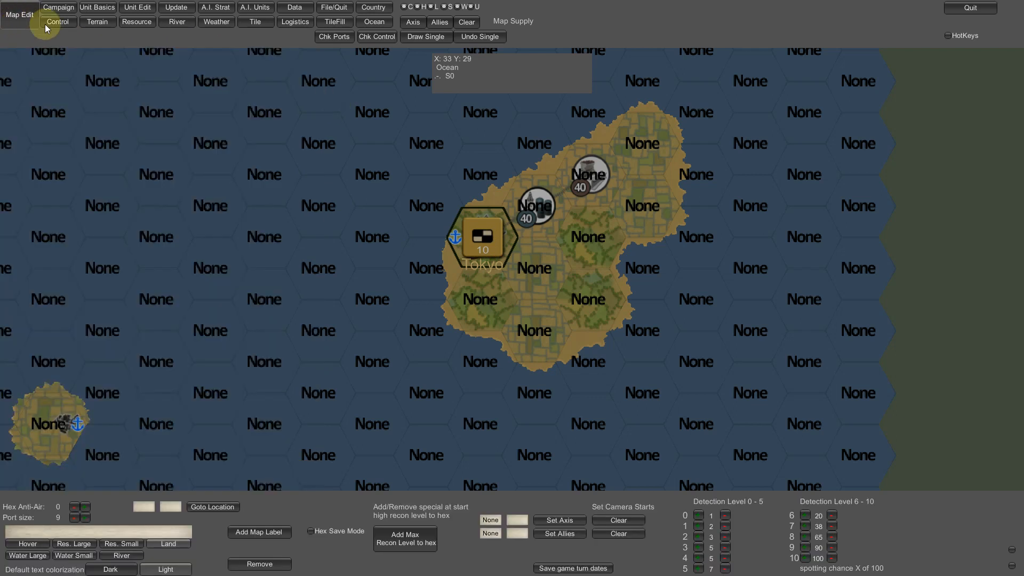
left_click(178, 9)
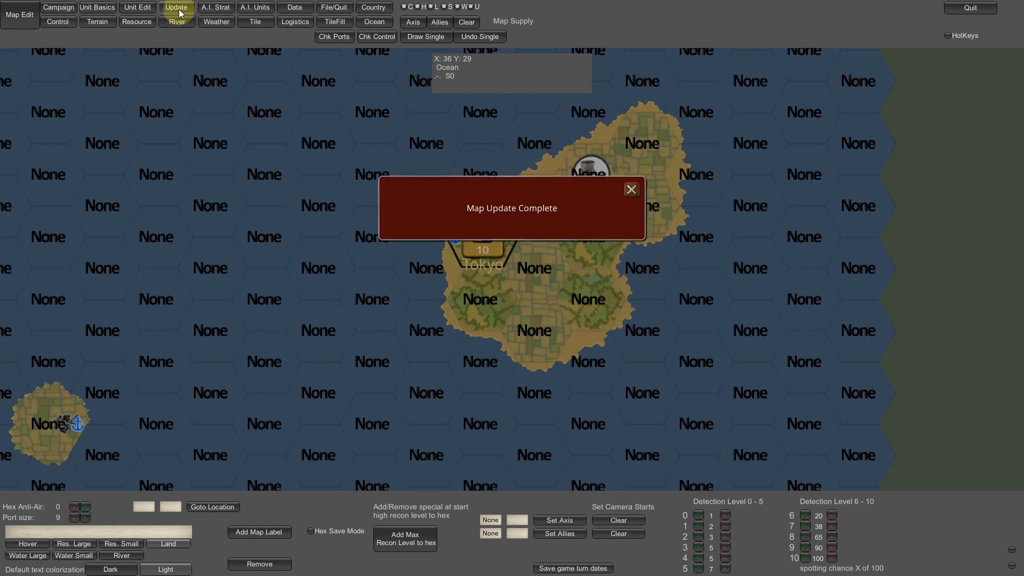
left_click(632, 190)
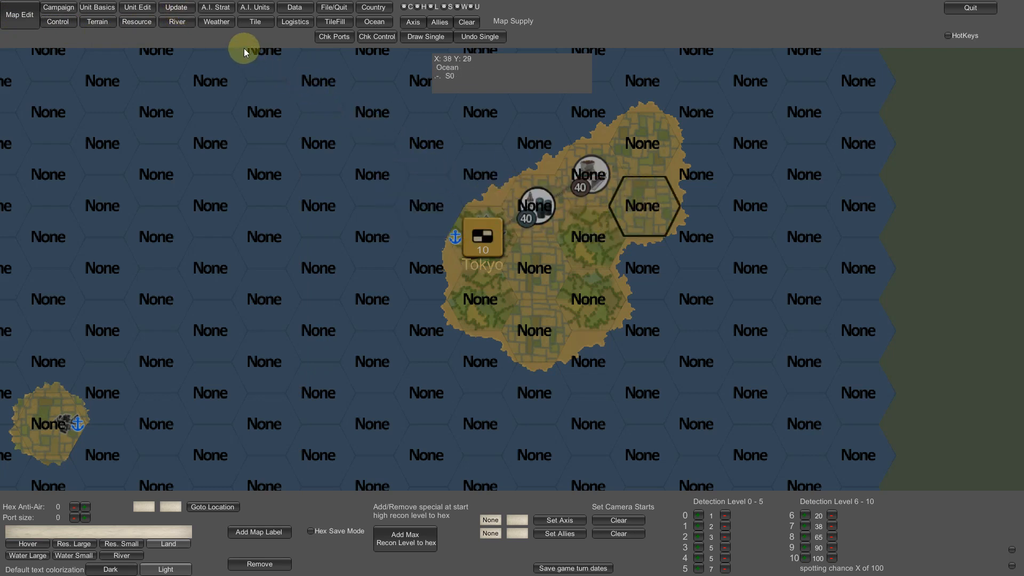
- Save the campaign over the existing BasicWPP file and dismiss the save report
left_click(338, 8)
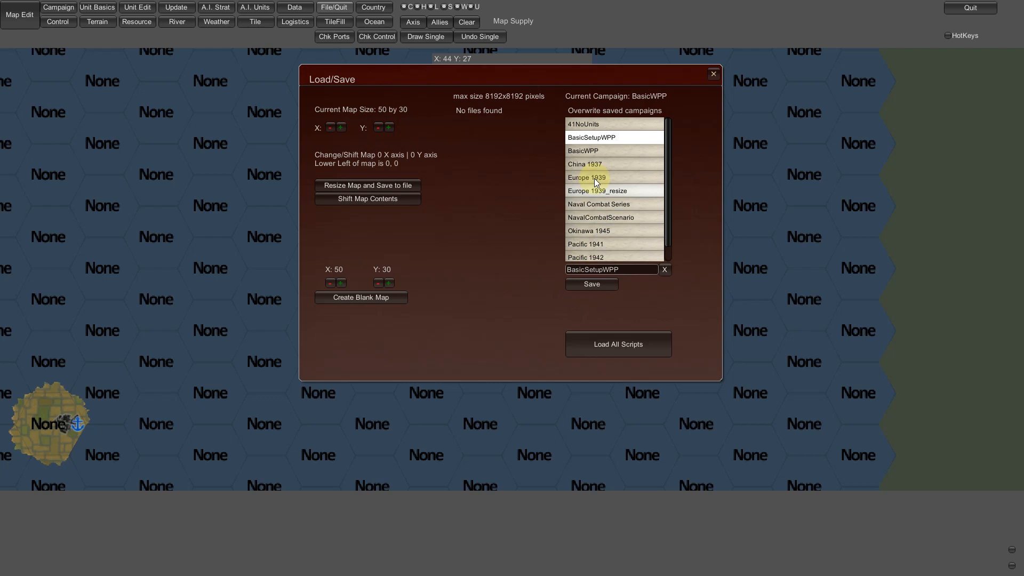
left_click(592, 151)
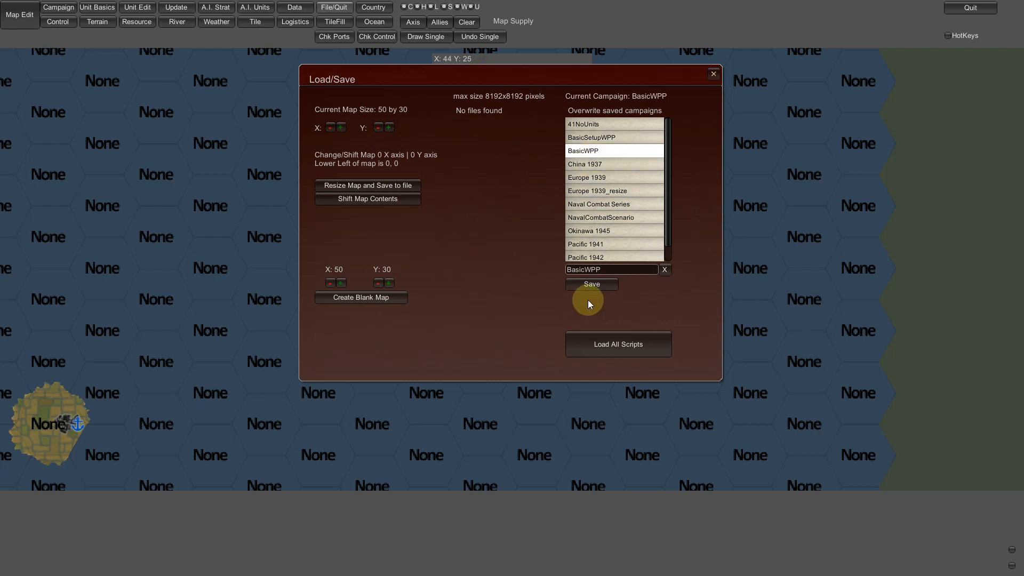
left_click(597, 284)
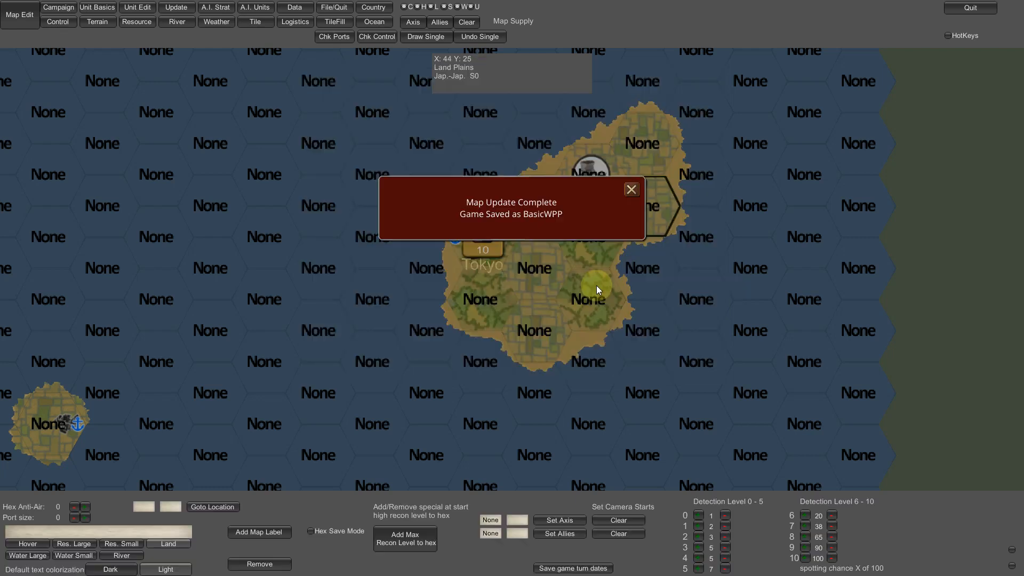
left_click(523, 222)
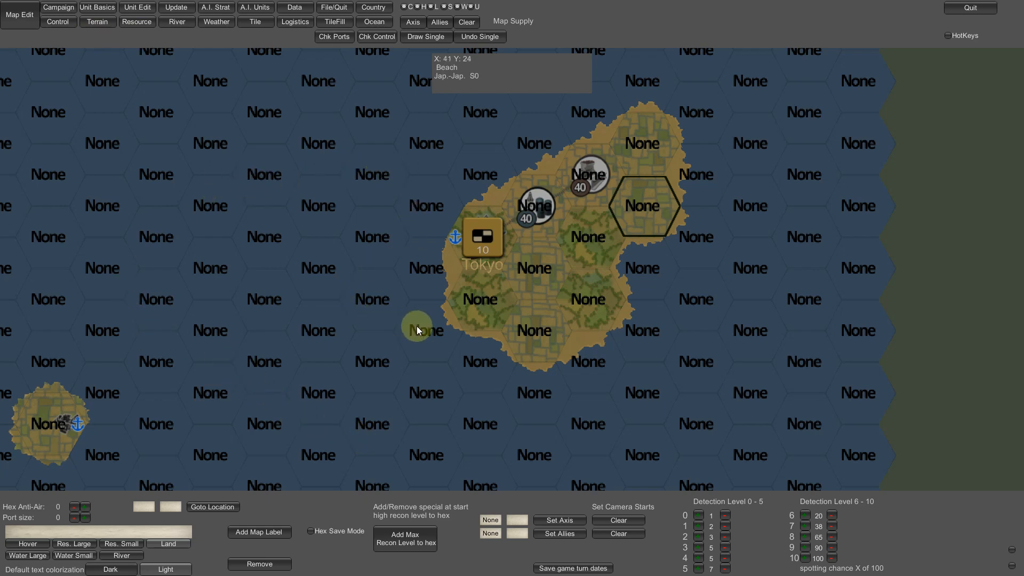
- Quit the editor and the game, and relaunch WarPlan Pacific from the desktop
scroll(418, 325, "down", 3)
scroll(415, 329, "up", 3)
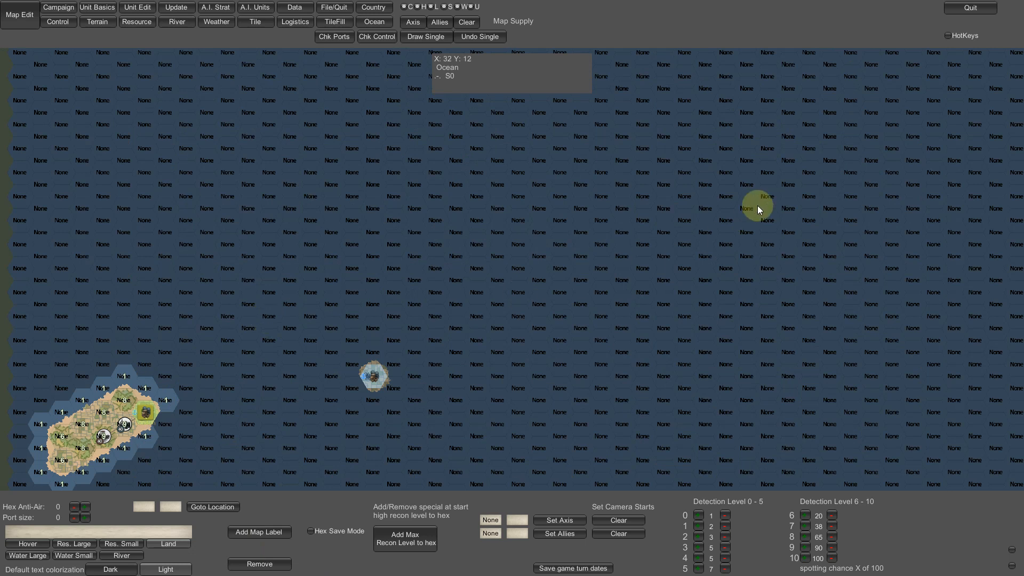
left_click(975, 9)
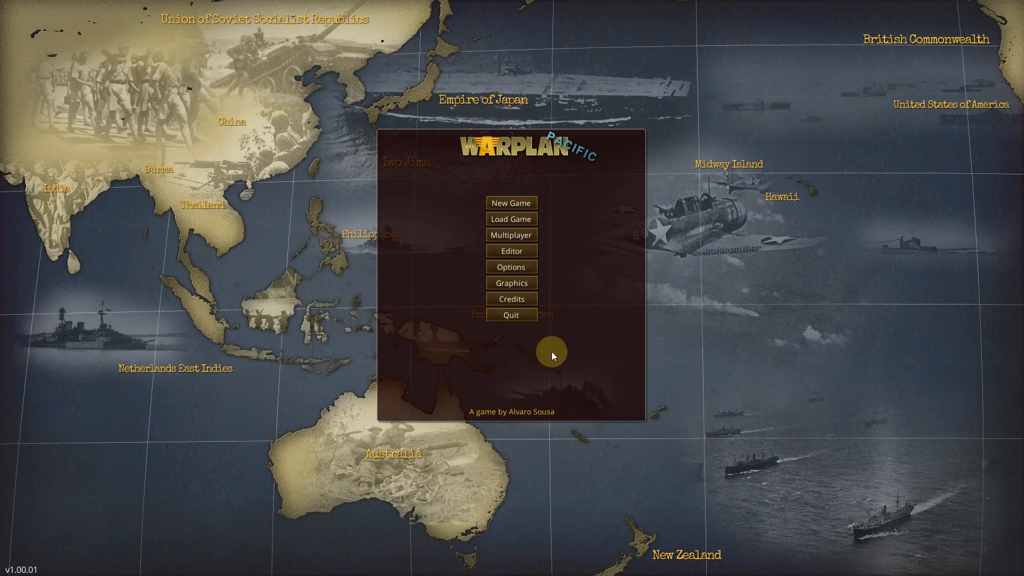
left_click(517, 316)
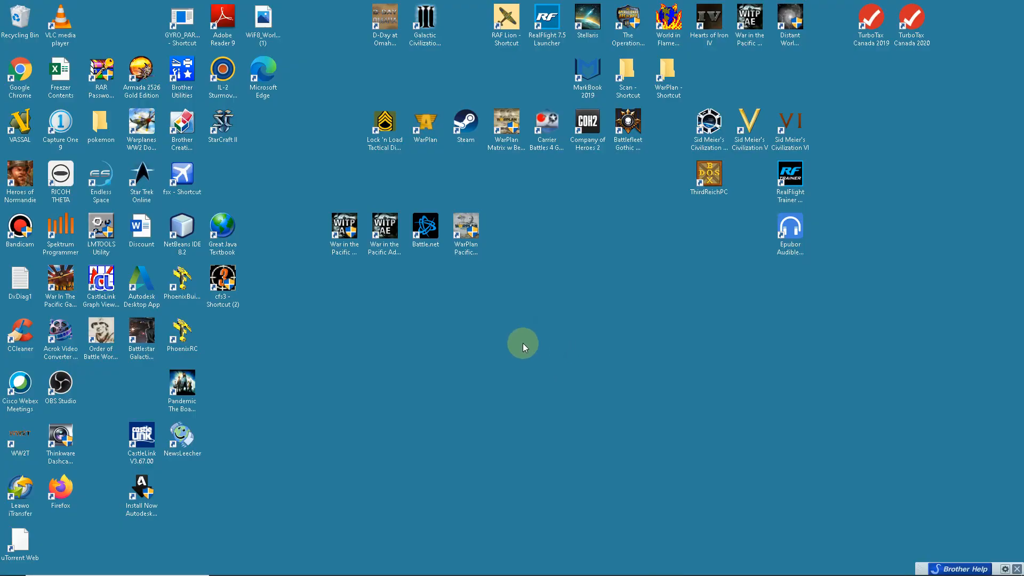
double_click(477, 238)
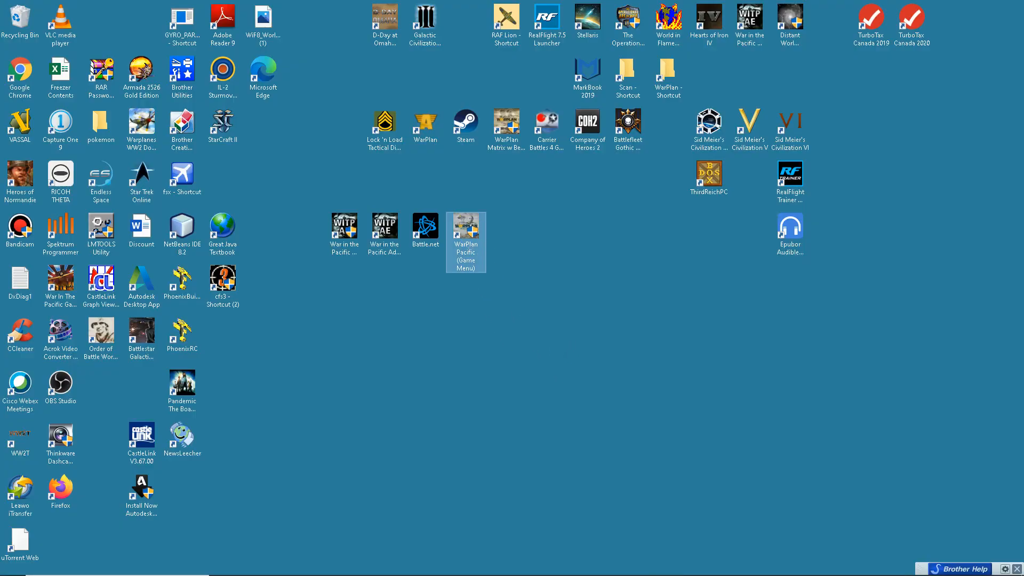